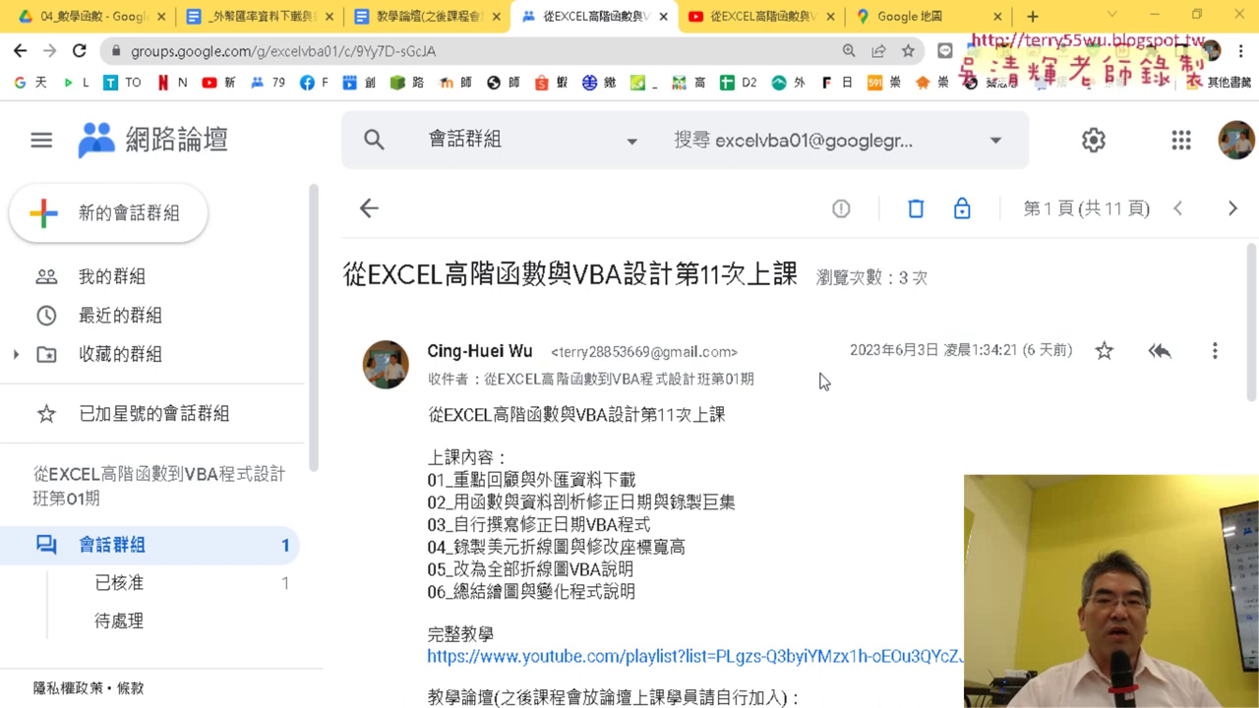
Step: Scroll through the post and highlight 外匯資料 in lesson item 01
scroll(825, 382, down, 1)
scroll(824, 382, up, 1)
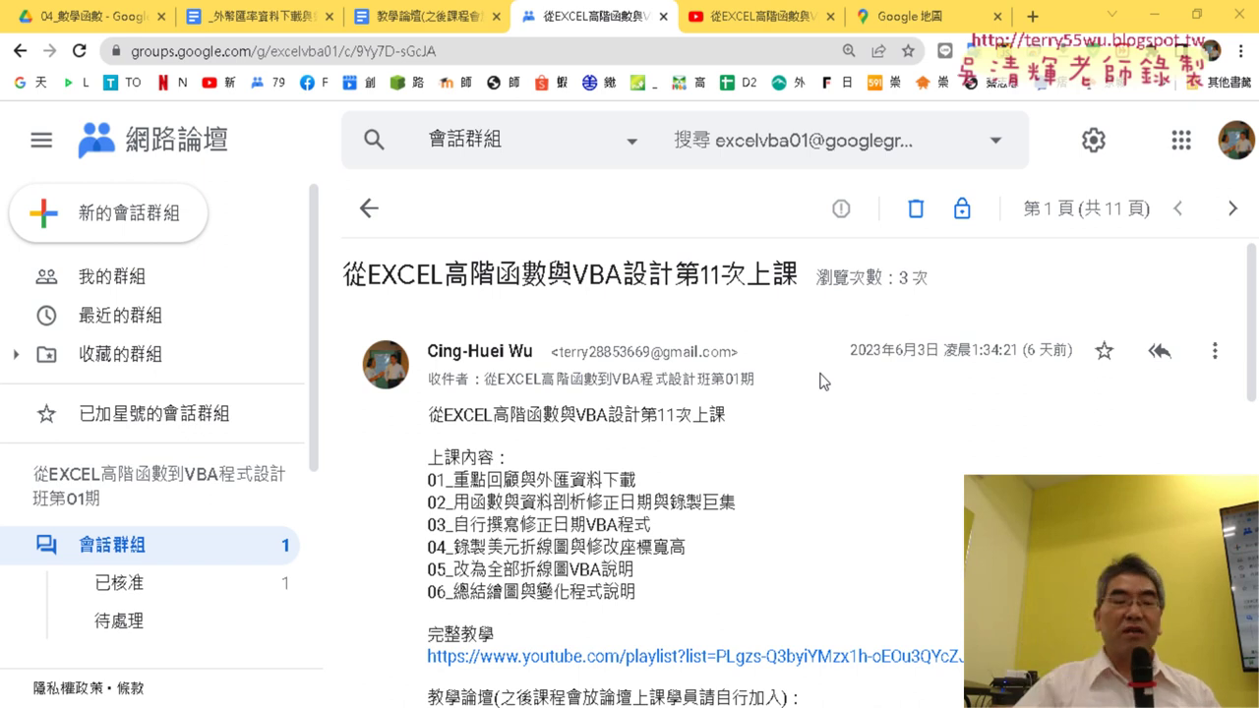
scroll(816, 384, down, 2)
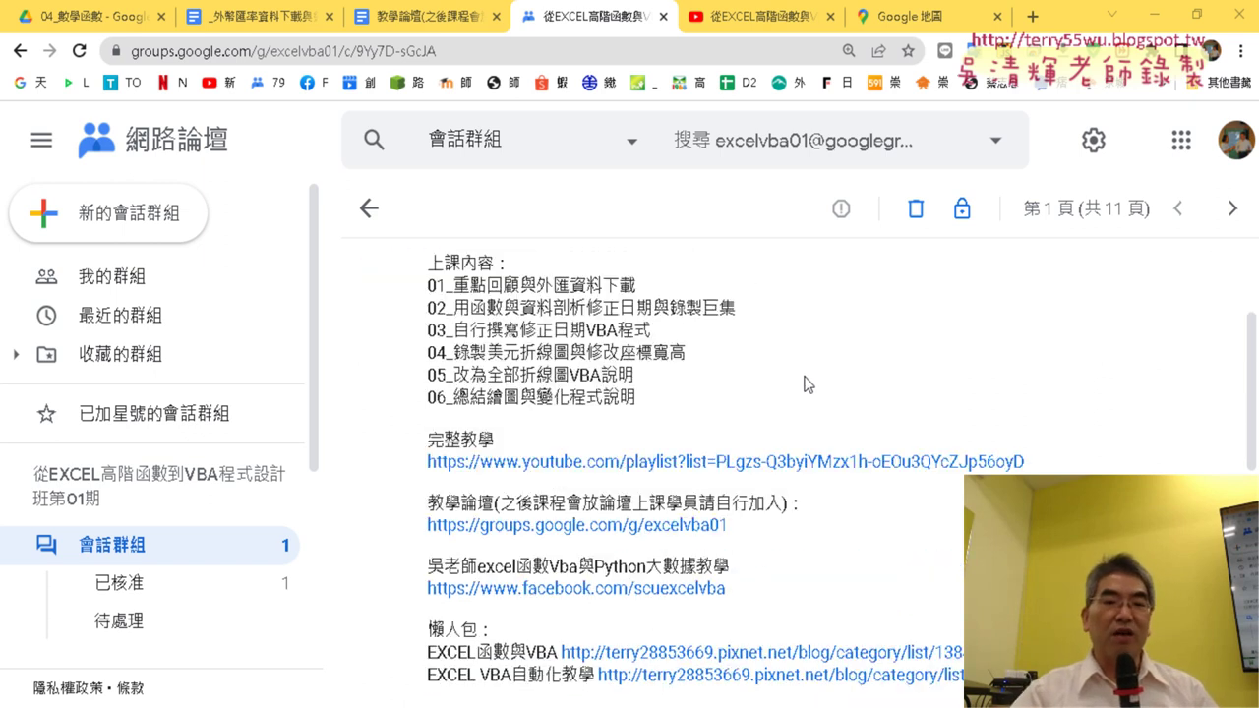
click(544, 279)
drag(544, 280, 601, 285)
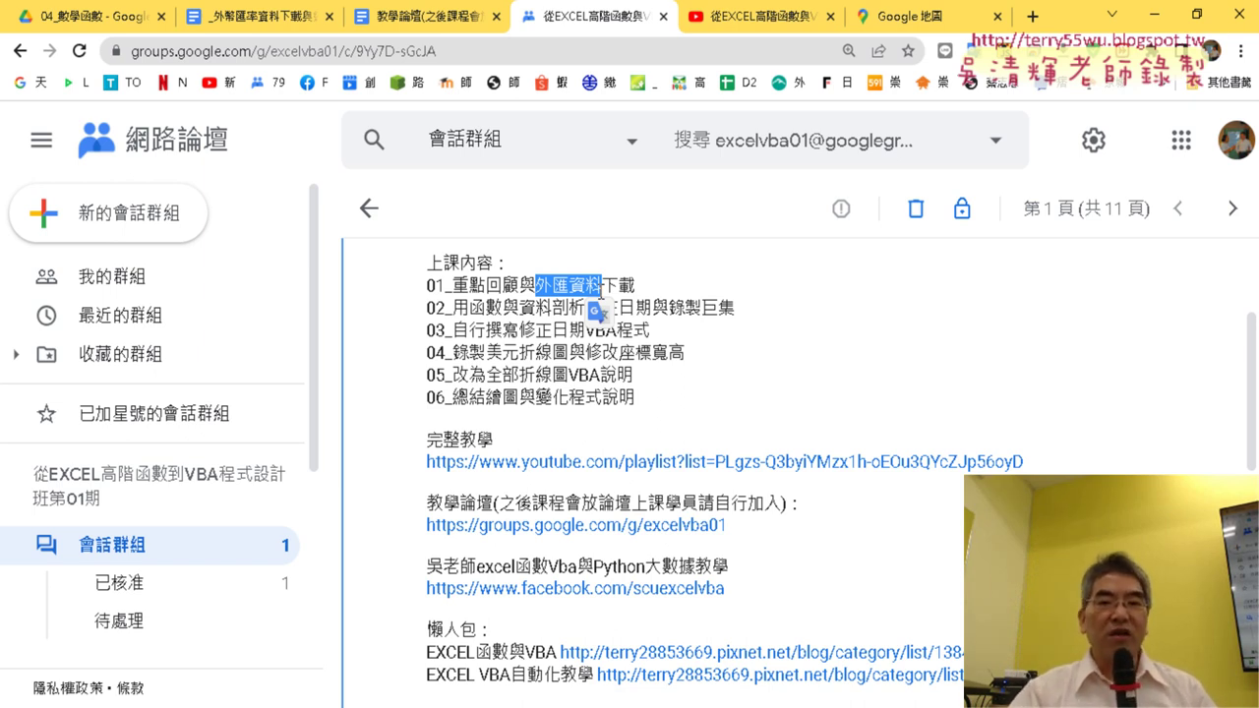
Step: Highlight 資料剖析修正日期 in lesson item 02 instead
click(505, 314)
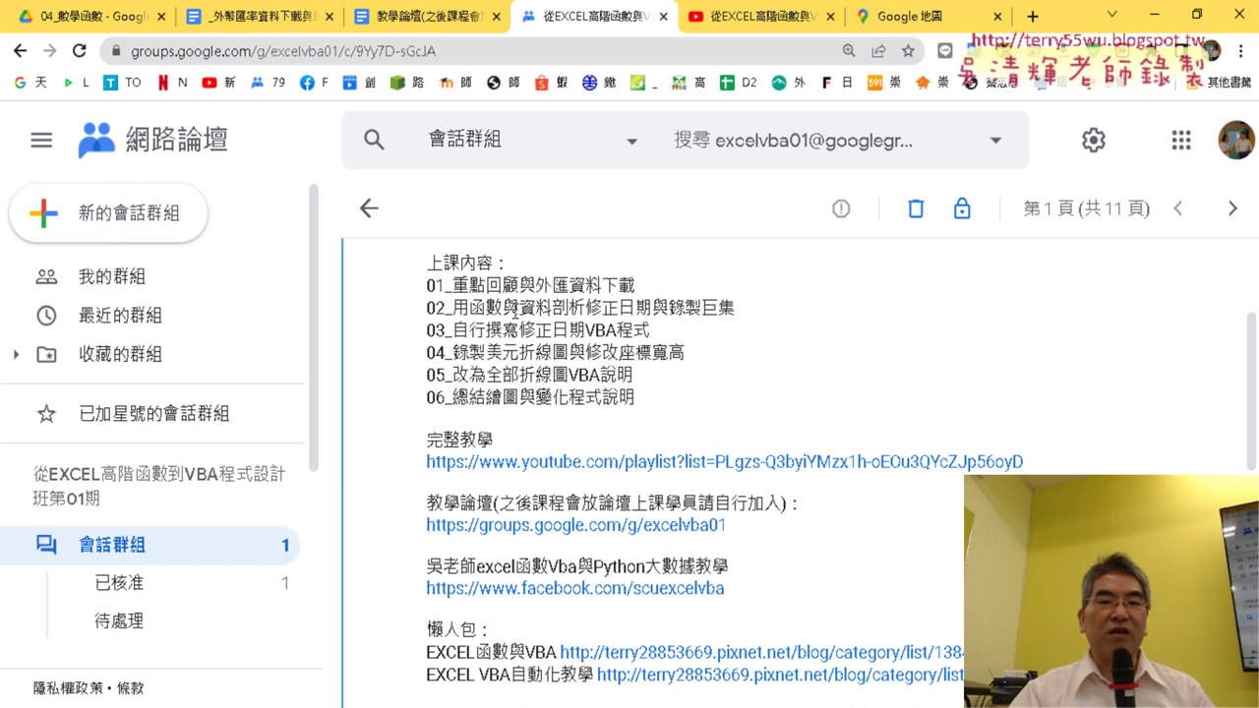
drag(516, 313, 589, 315)
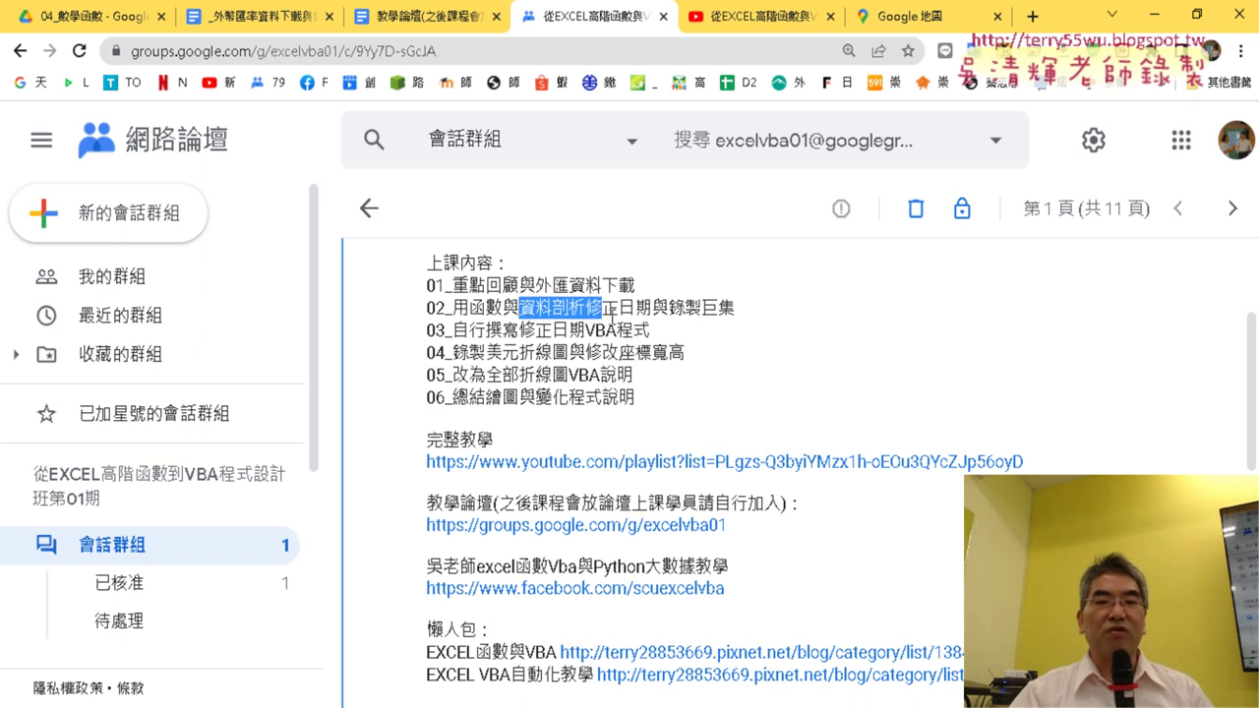
drag(590, 312, 664, 303)
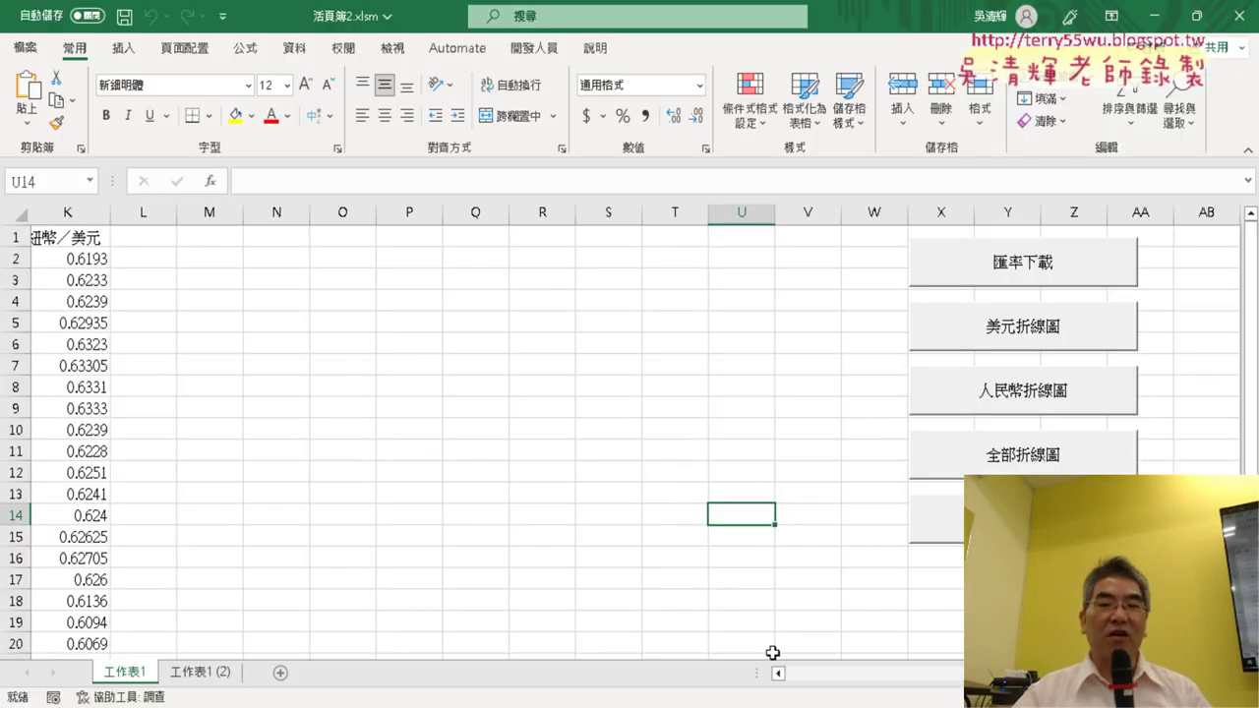
Step: Clear the whole sheet, delete its linked query, and rerun the 匯率下載 macro
drag(1190, 683, 915, 682)
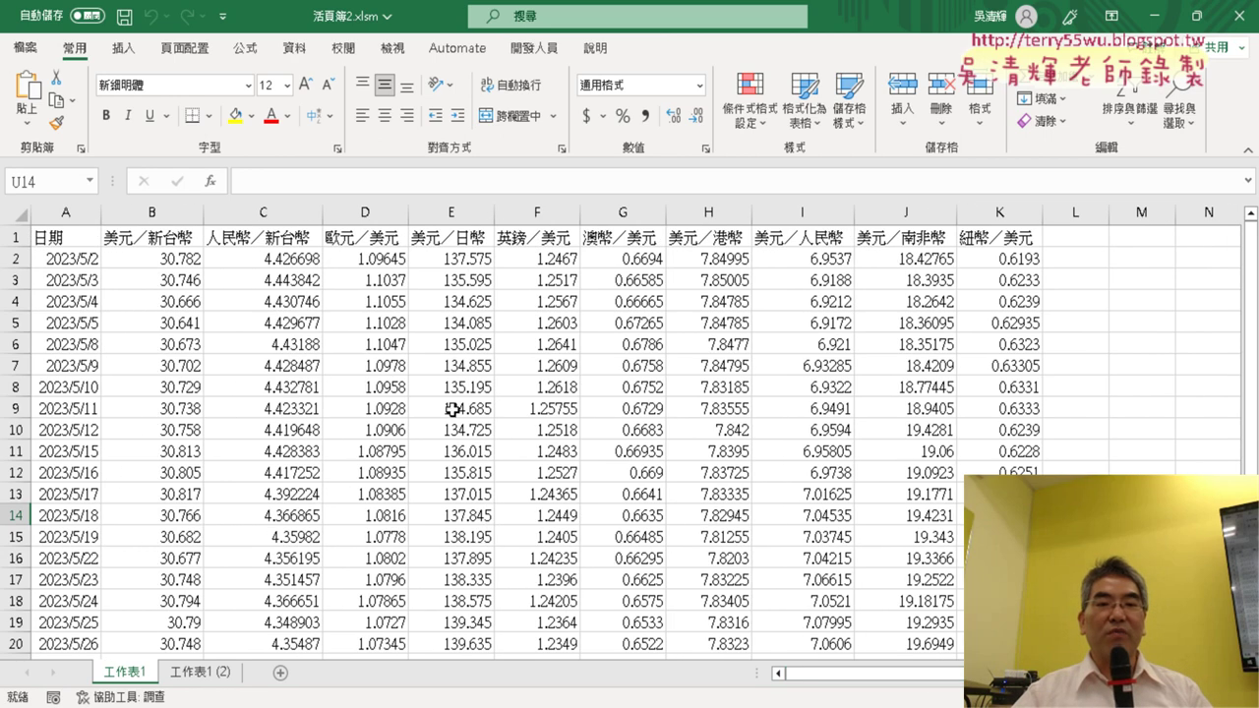
click(21, 213)
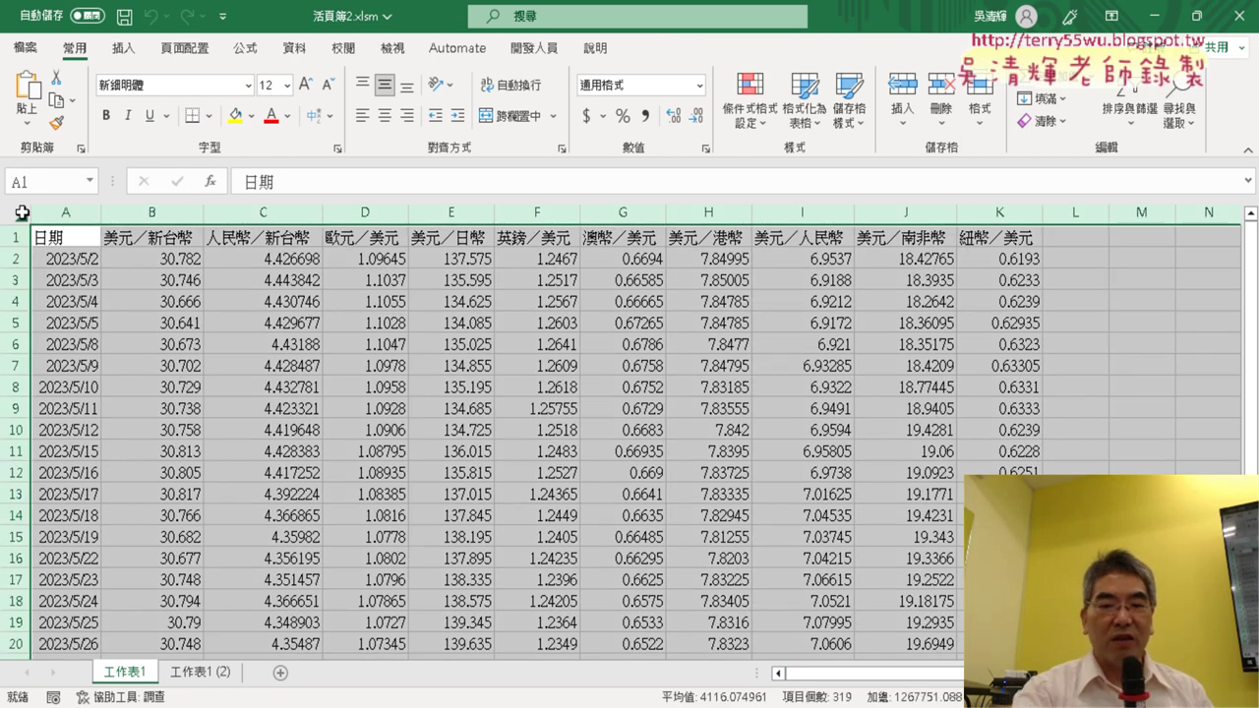
key(Delete)
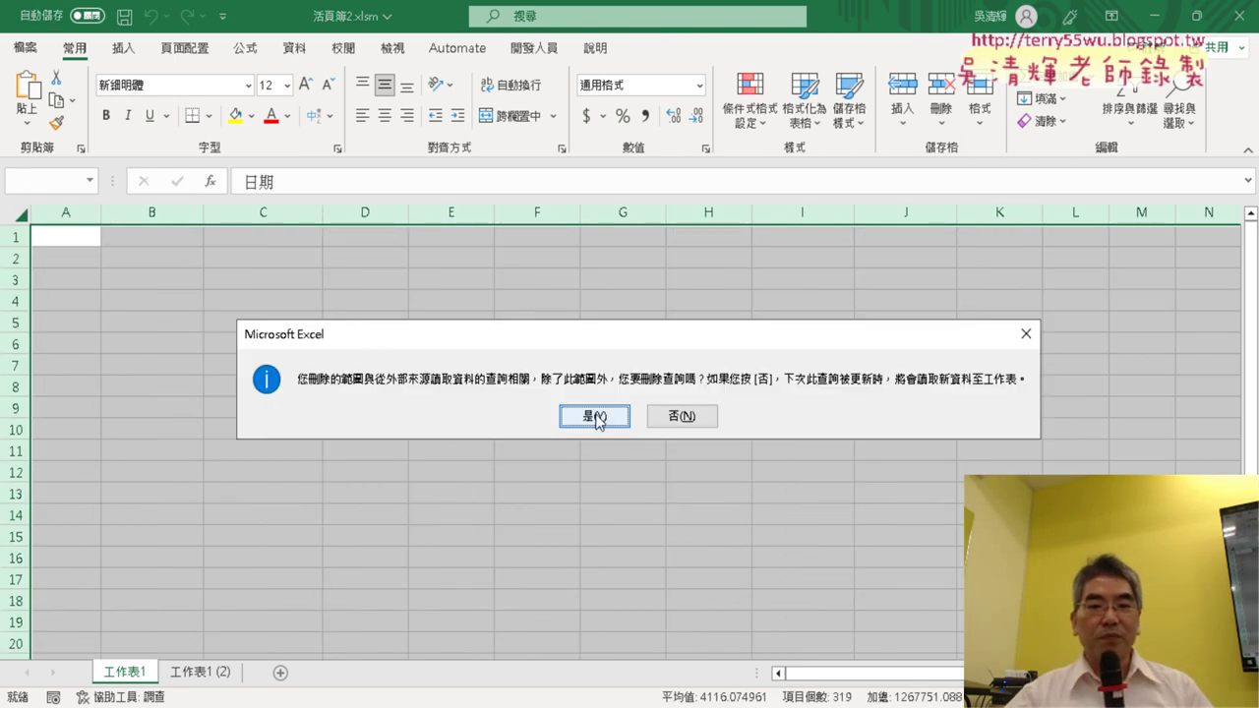
click(596, 417)
drag(868, 675, 885, 675)
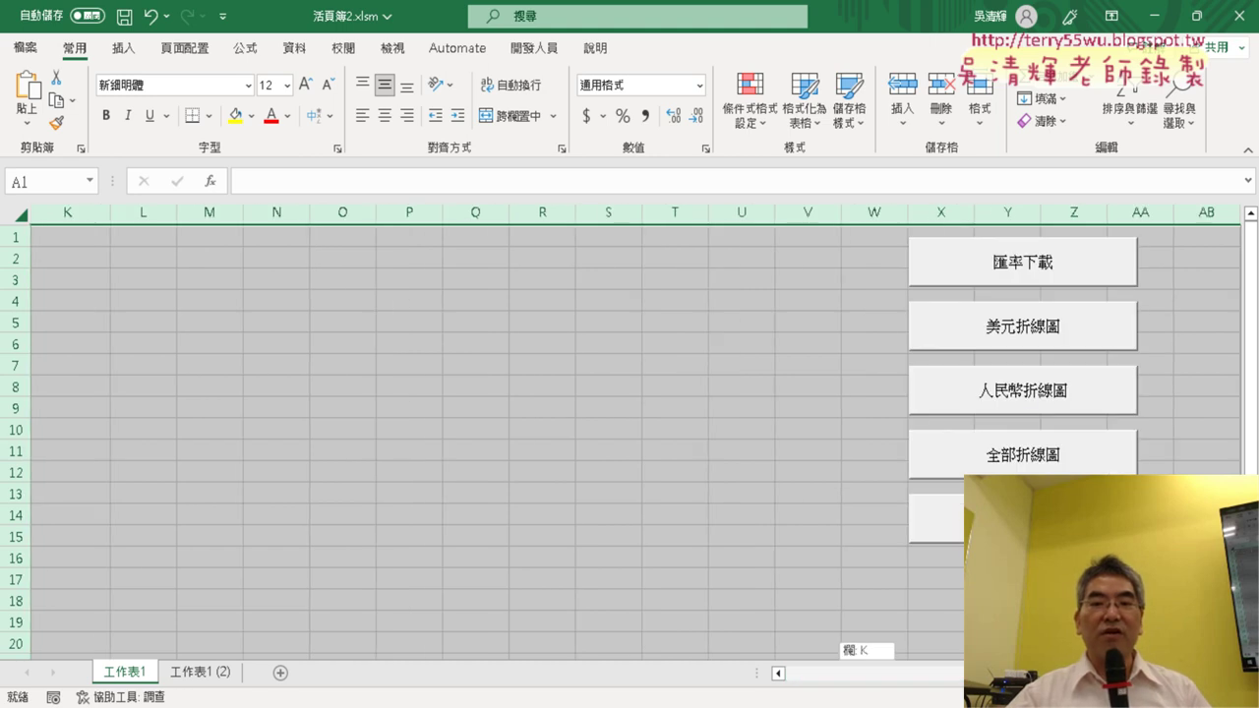
click(1016, 277)
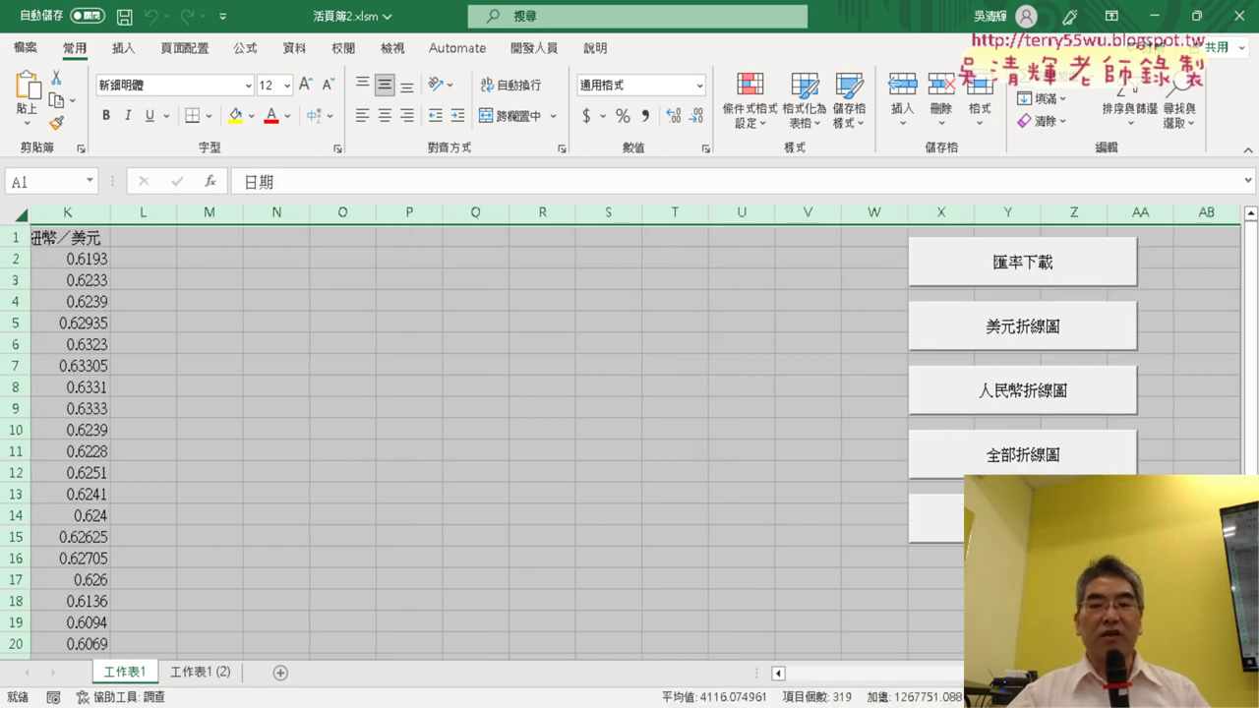
drag(886, 674, 793, 675)
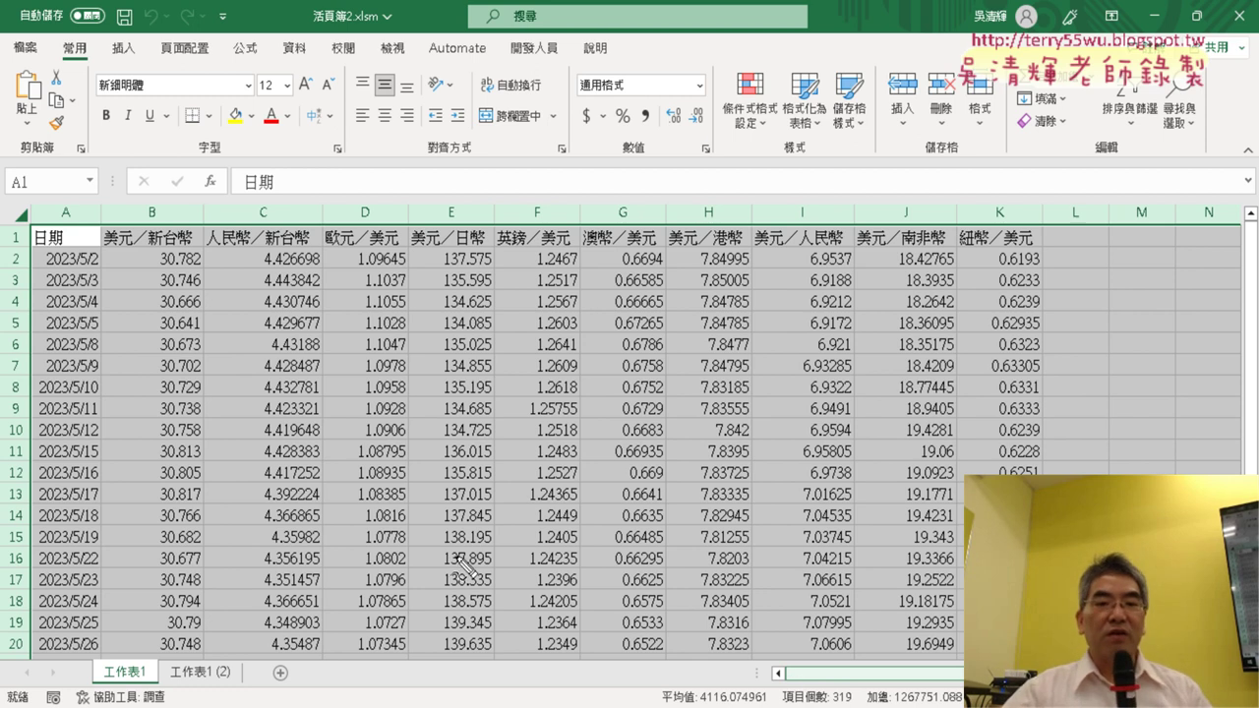
Step: Circle the downloaded rate data with red screen-pen marks, then clear the ink
mouse_move(344, 576)
mouse_down()
mouse_move(512, 582)
mouse_move(392, 568)
mouse_up()
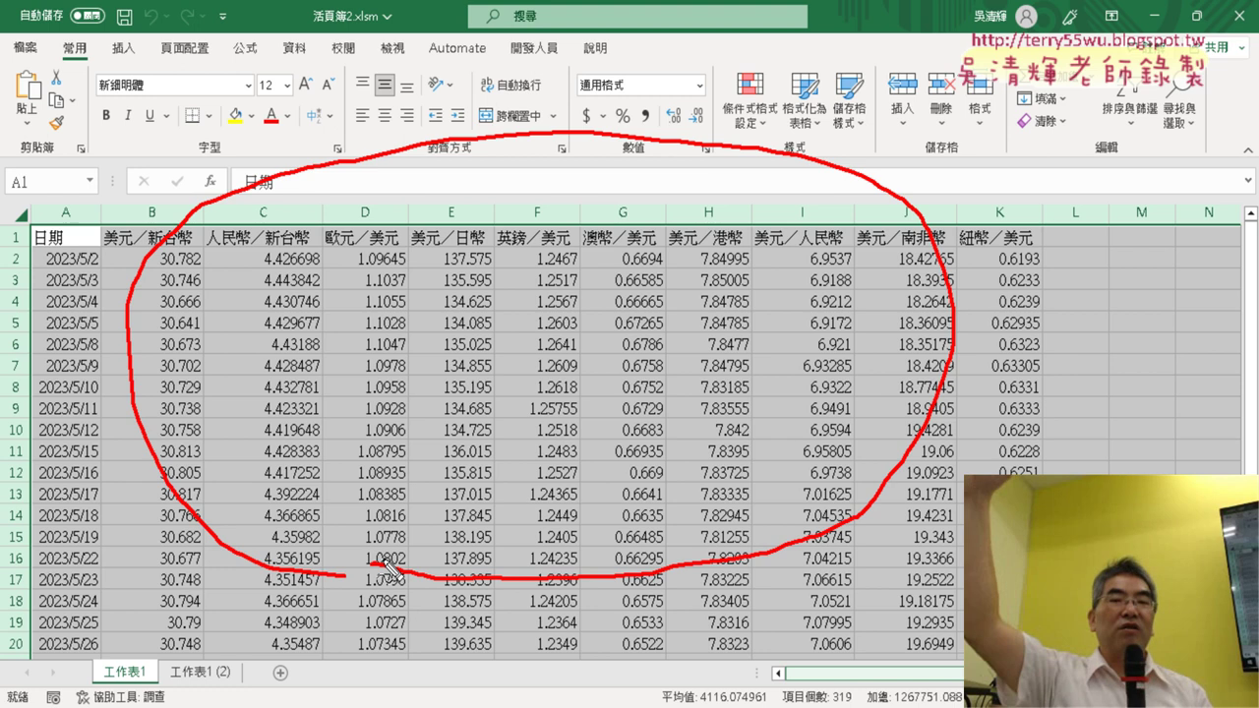
mouse_move(845, 35)
mouse_down()
mouse_move(794, 128)
mouse_move(819, 116)
mouse_up()
drag(942, 25, 962, 57)
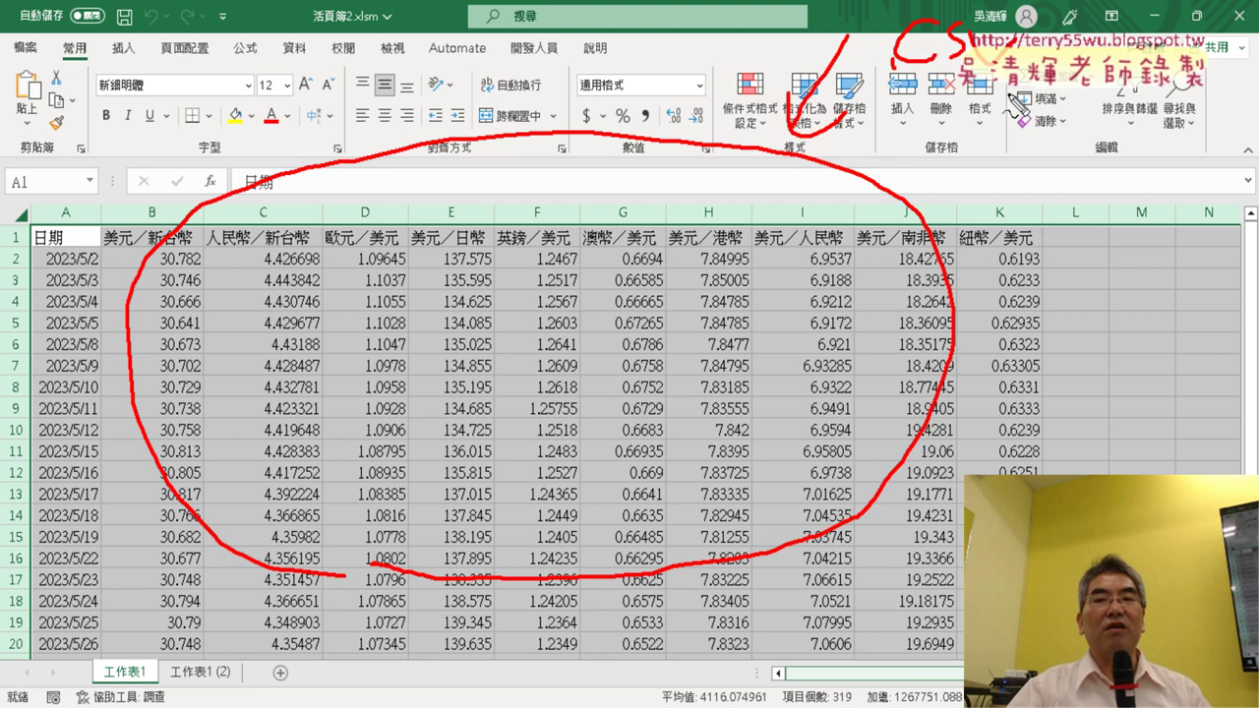
drag(897, 106, 1015, 94)
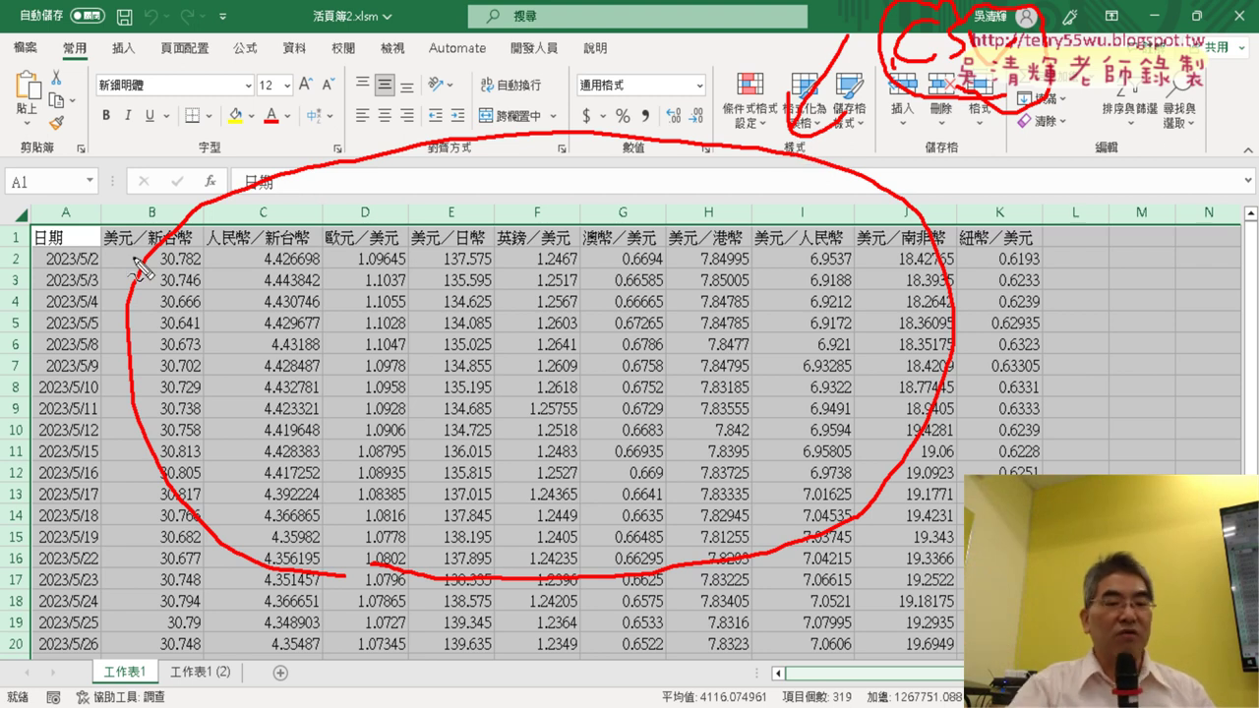
key(Escape)
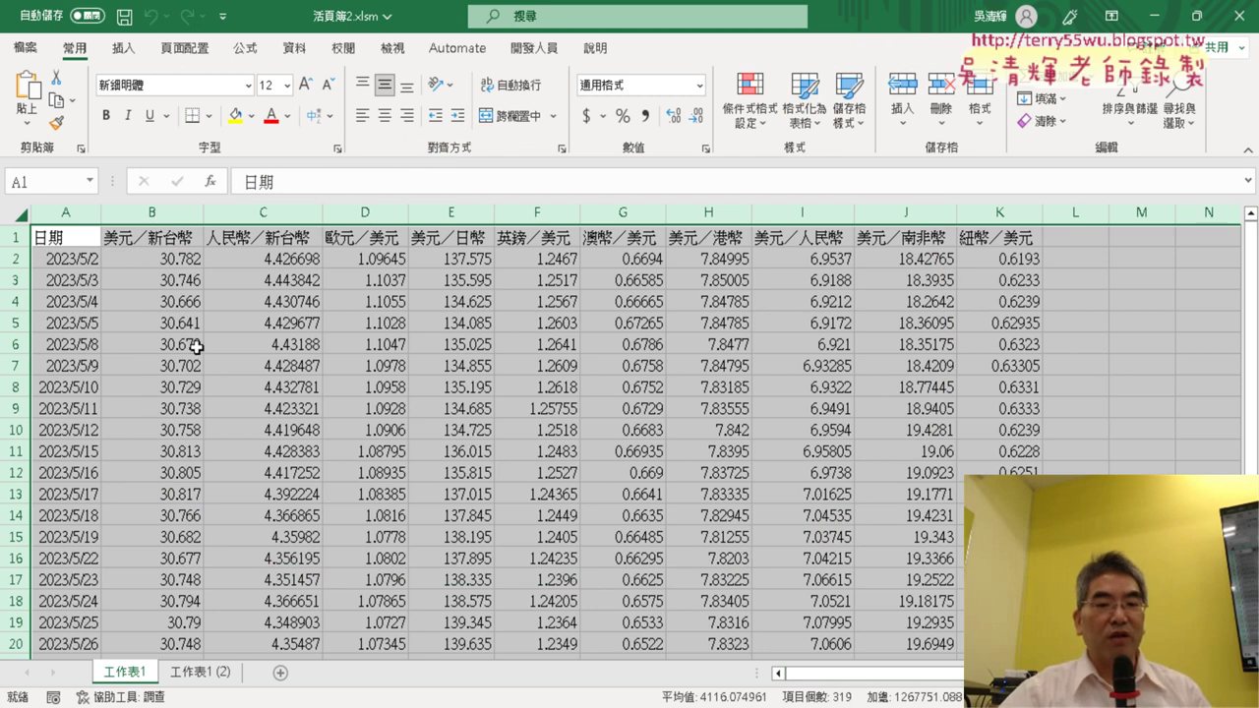
Step: Find the exchange-rate tutorial document and select its sample 匯率下載 macro code
key(alt+Tab)
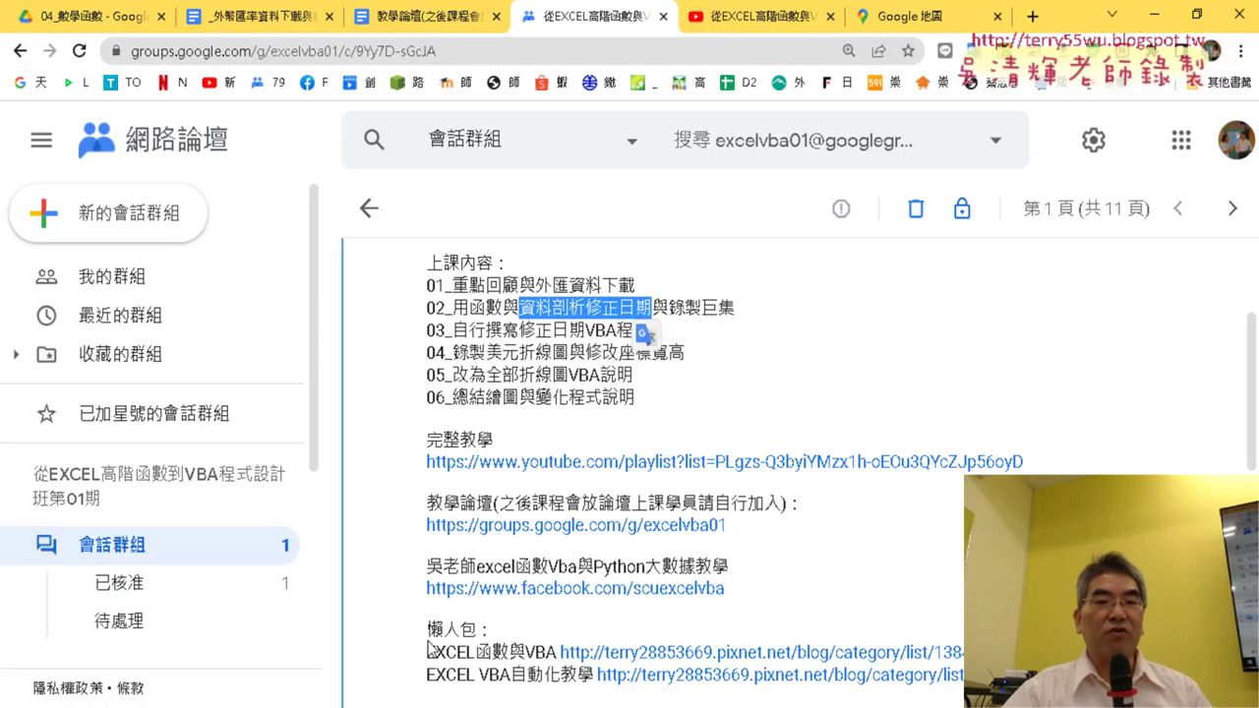
click(266, 20)
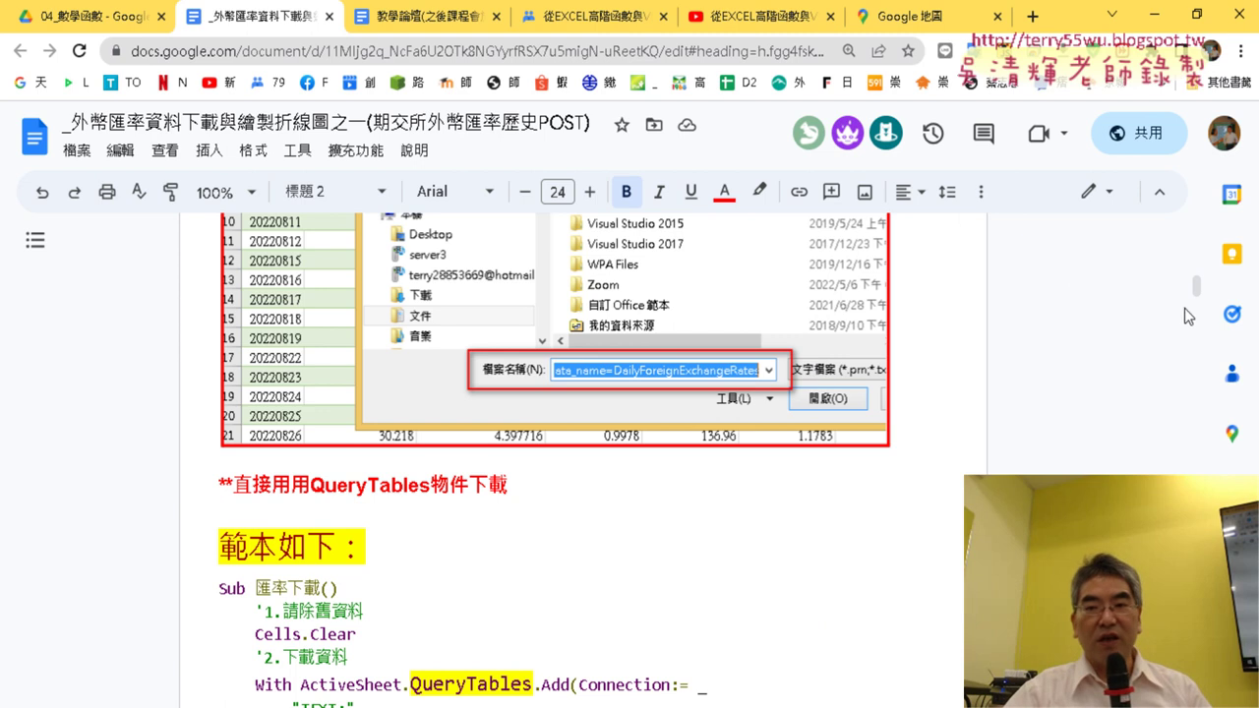
click(95, 24)
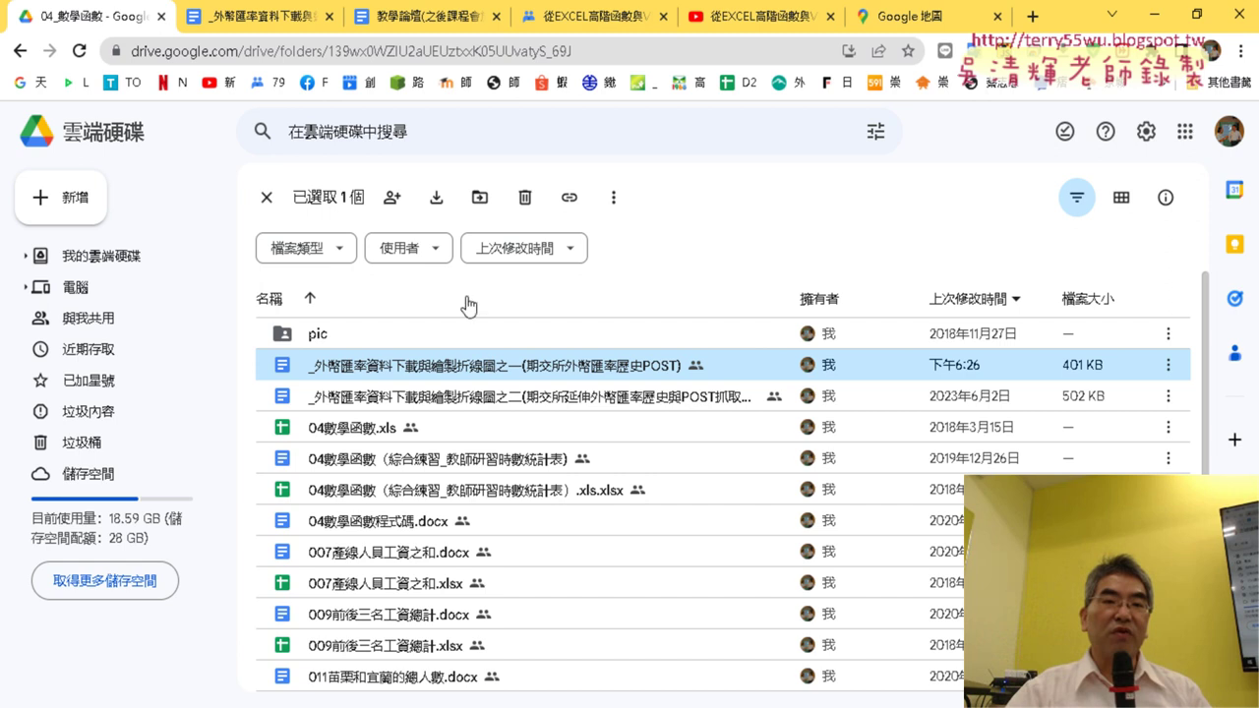
click(270, 21)
scroll(590, 373, down, 3)
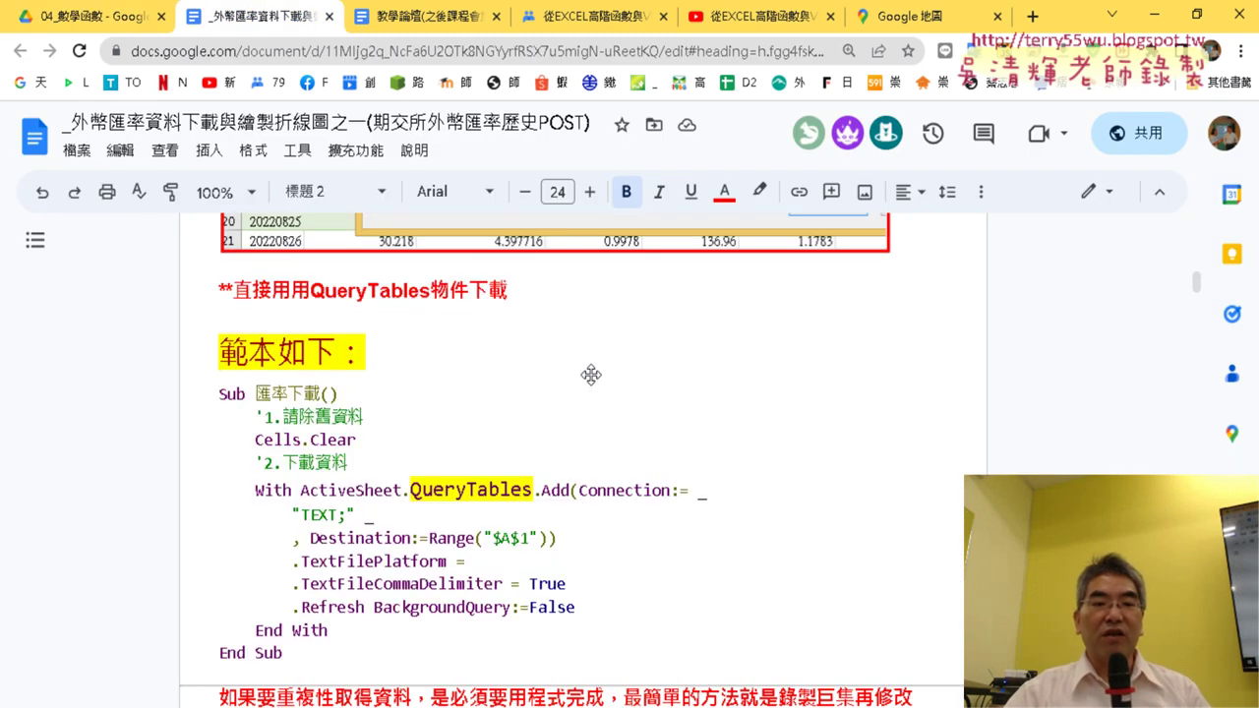
scroll(528, 354, down, 2)
scroll(378, 322, up, 1)
drag(205, 297, 371, 561)
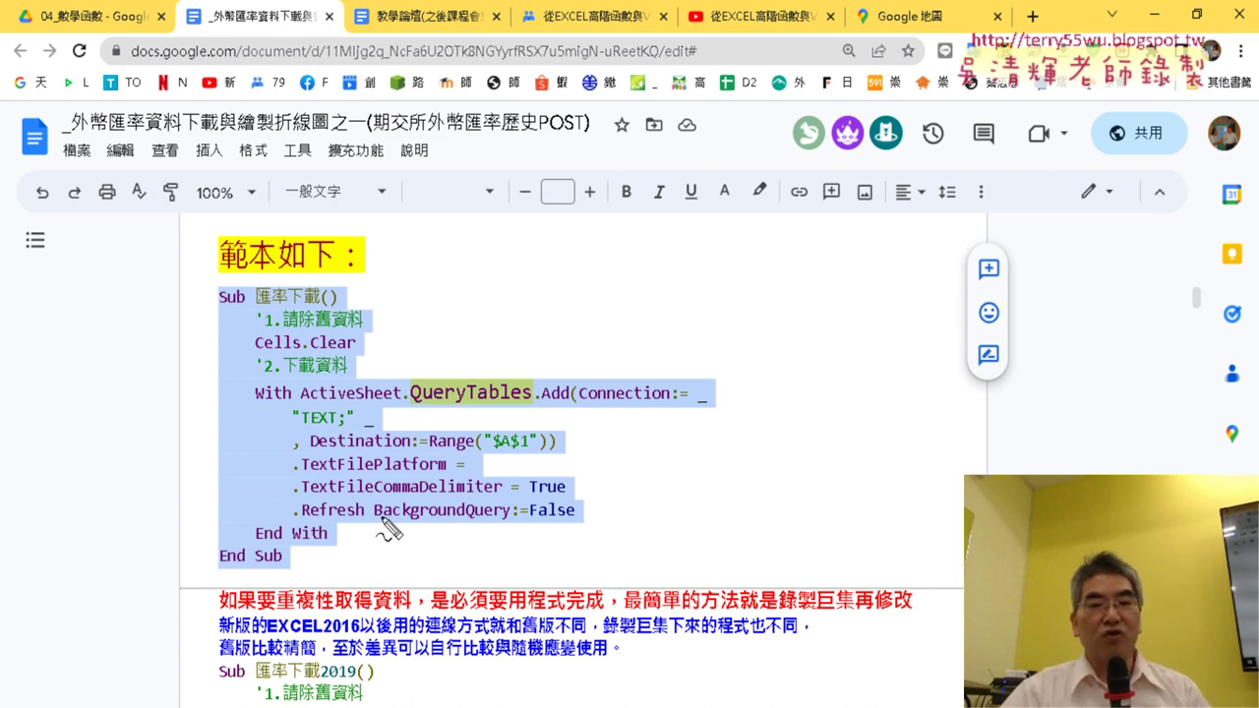
Step: Annotate the semicolon after TEXT, the TextFilePlatform 950 value and the comma-delimiter True setting
drag(344, 413, 351, 405)
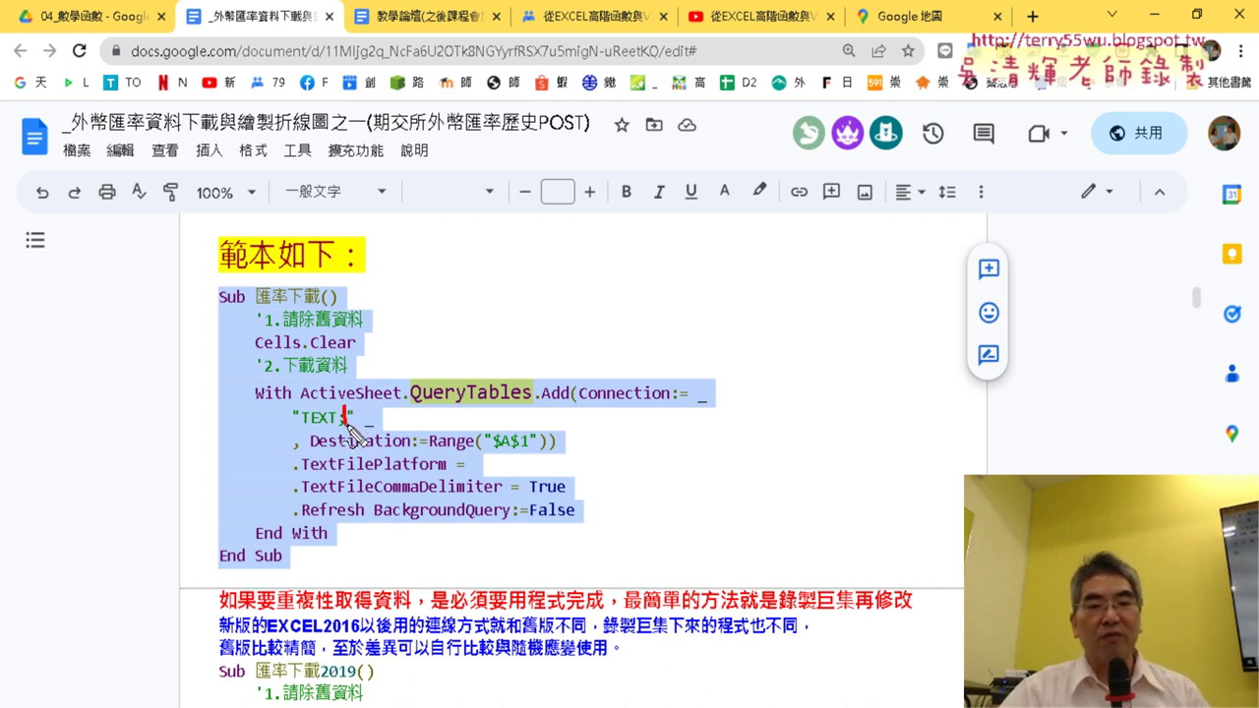
mouse_move(451, 315)
mouse_down()
mouse_move(360, 396)
mouse_move(346, 429)
mouse_up()
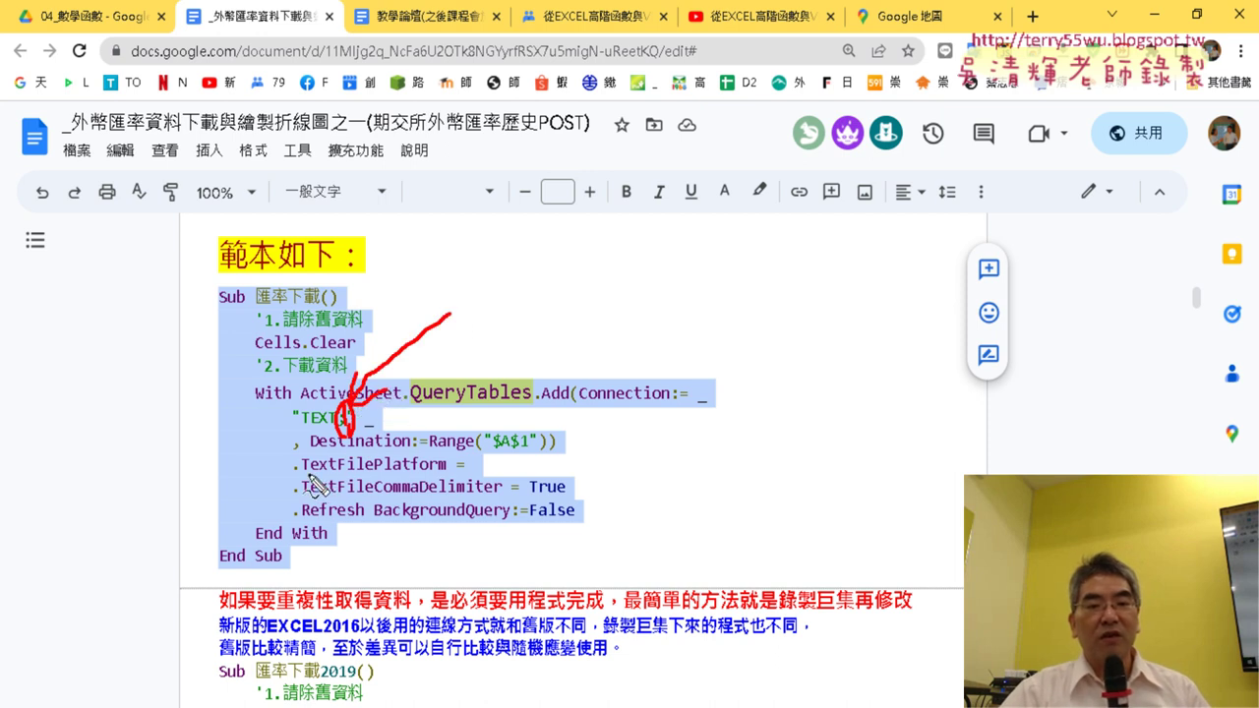
drag(317, 478, 456, 484)
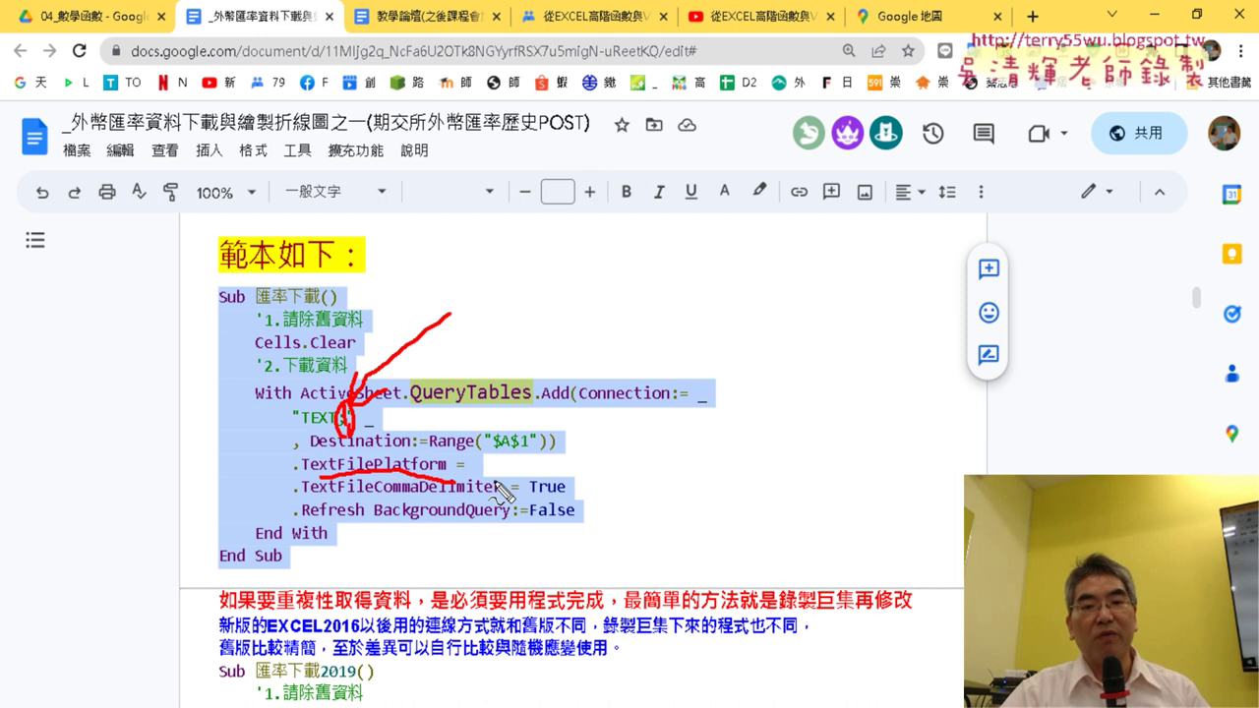
mouse_move(478, 458)
mouse_down()
mouse_move(488, 479)
mouse_move(525, 478)
mouse_move(539, 458)
mouse_up()
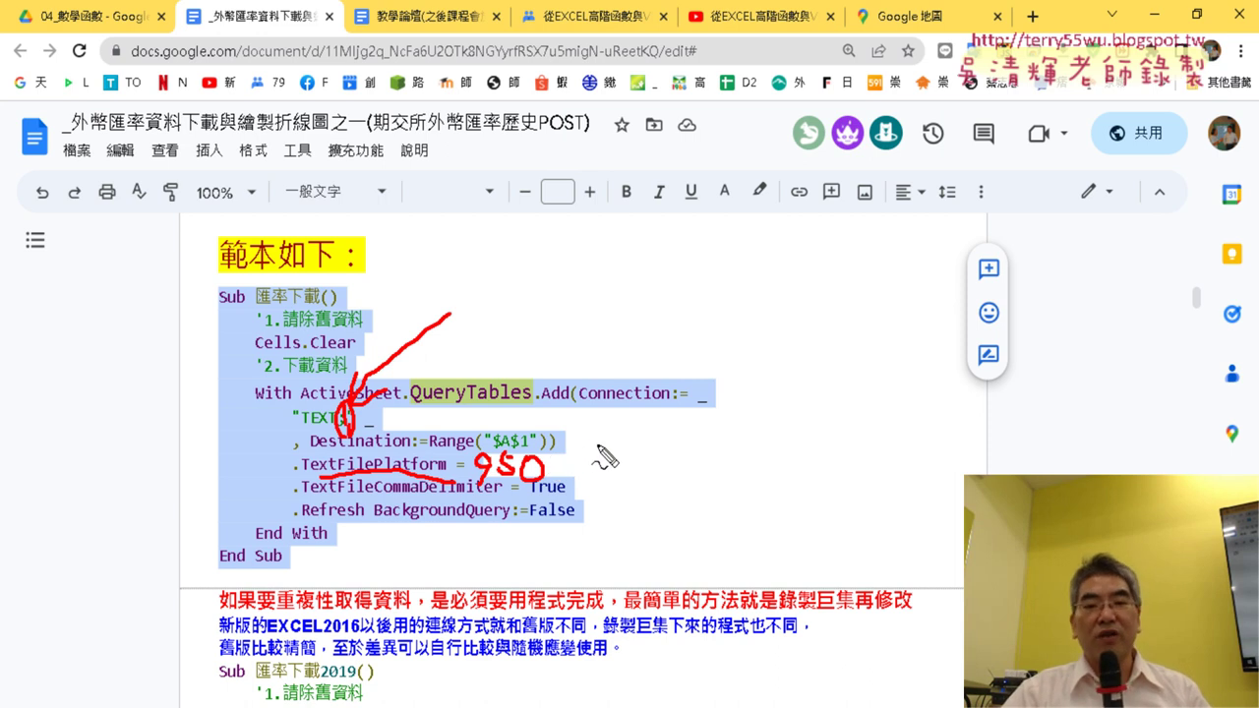
mouse_move(629, 430)
mouse_down()
mouse_move(618, 462)
mouse_move(667, 449)
mouse_move(717, 466)
mouse_up()
click(717, 478)
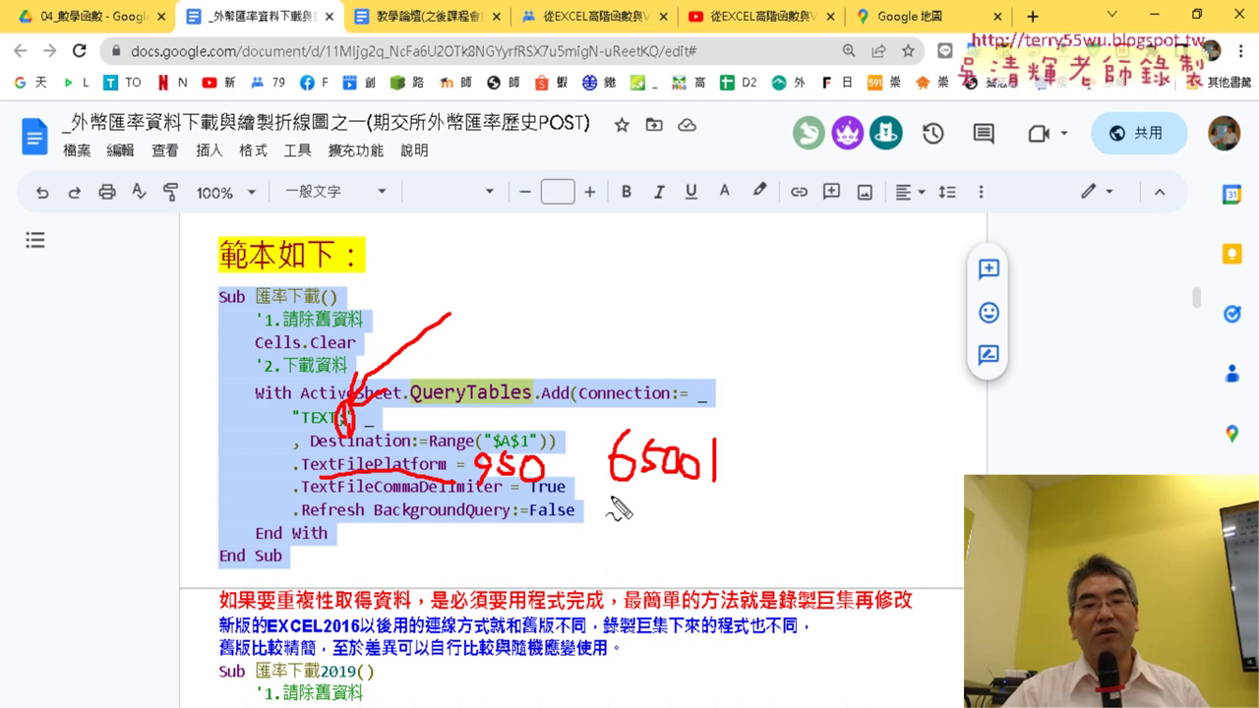
drag(612, 498, 725, 495)
drag(468, 495, 556, 485)
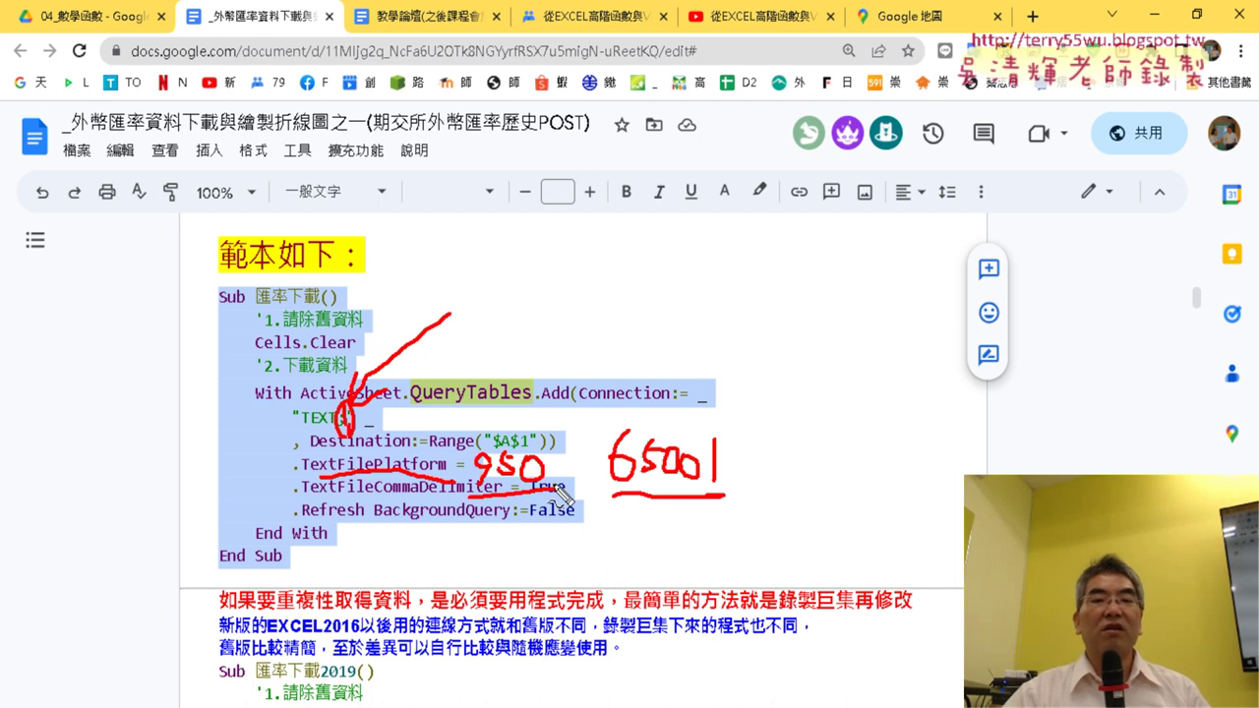
key(Escape)
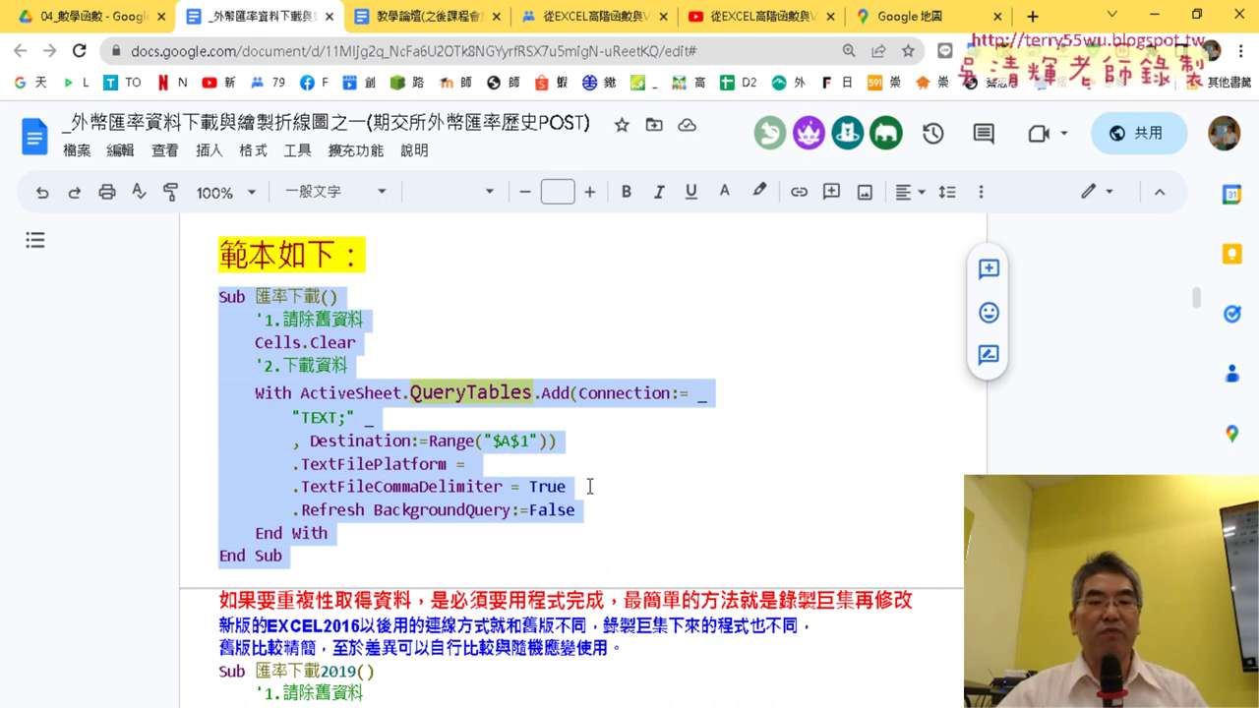
key(alt+Tab)
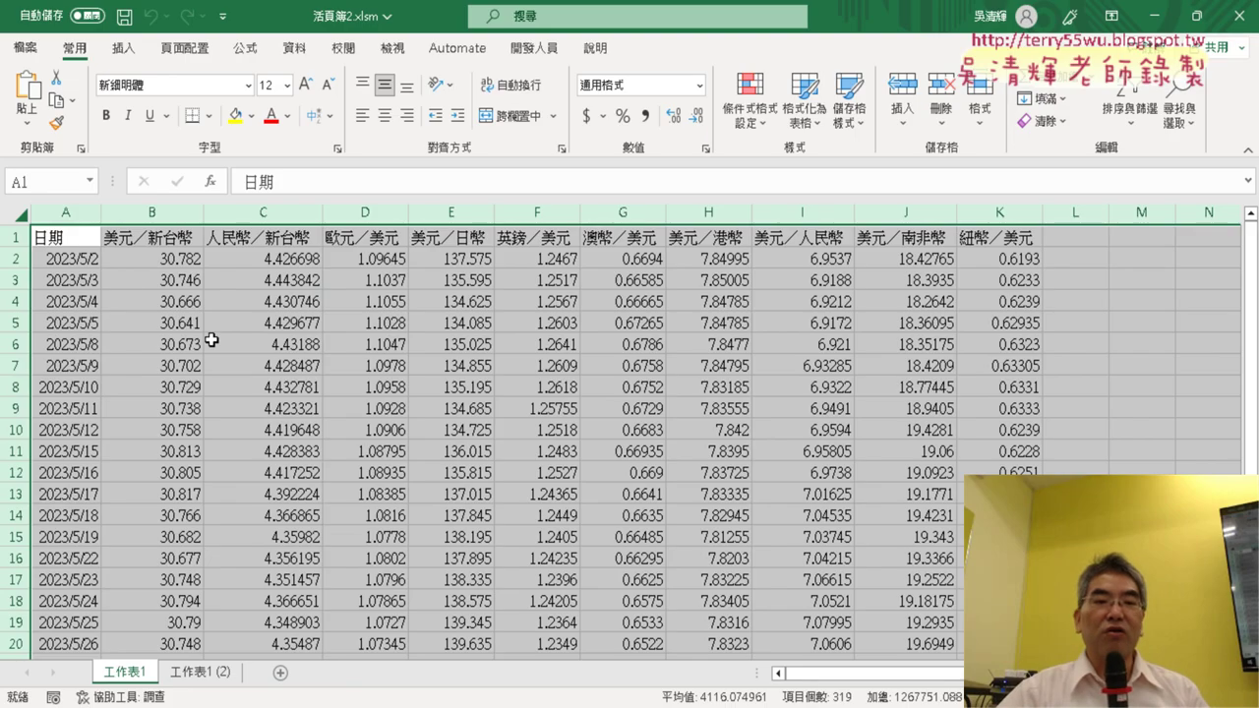
click(63, 211)
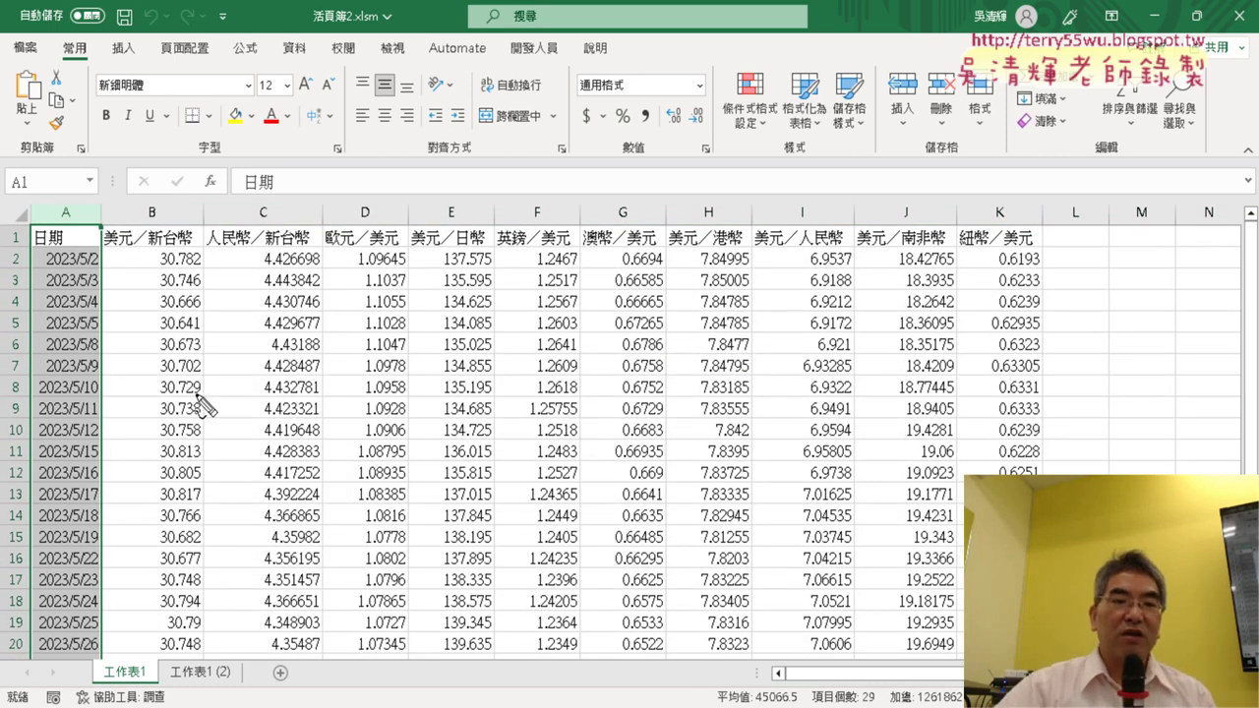
mouse_move(81, 254)
mouse_down()
mouse_move(71, 269)
mouse_move(95, 266)
mouse_up()
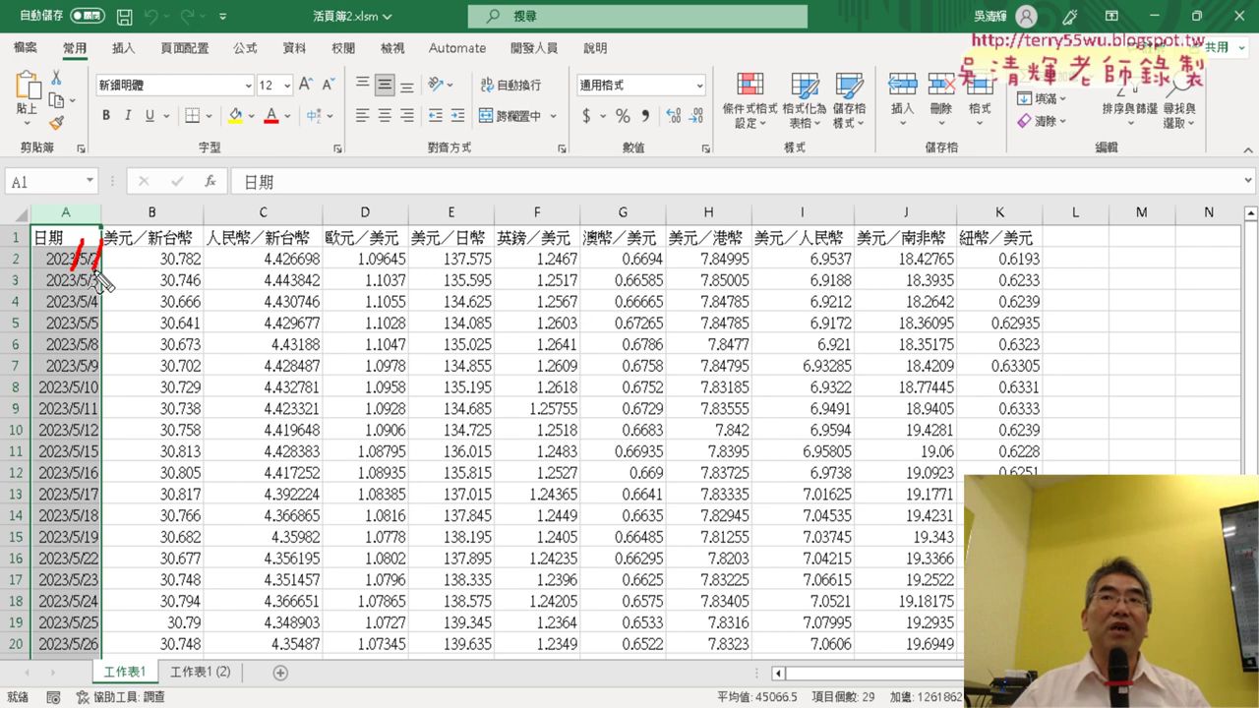
key(Escape)
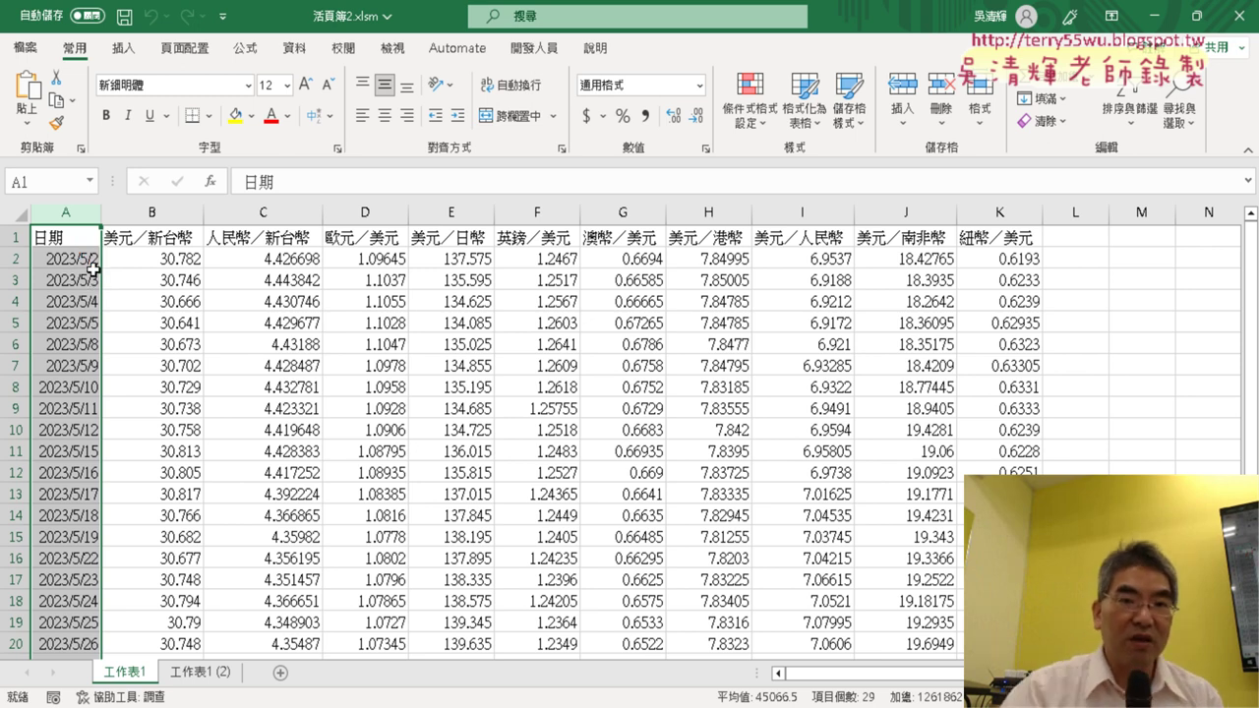
Step: Show the Module1 exchange-rate download code in the VBA editor from the 開發人員 tab
click(532, 48)
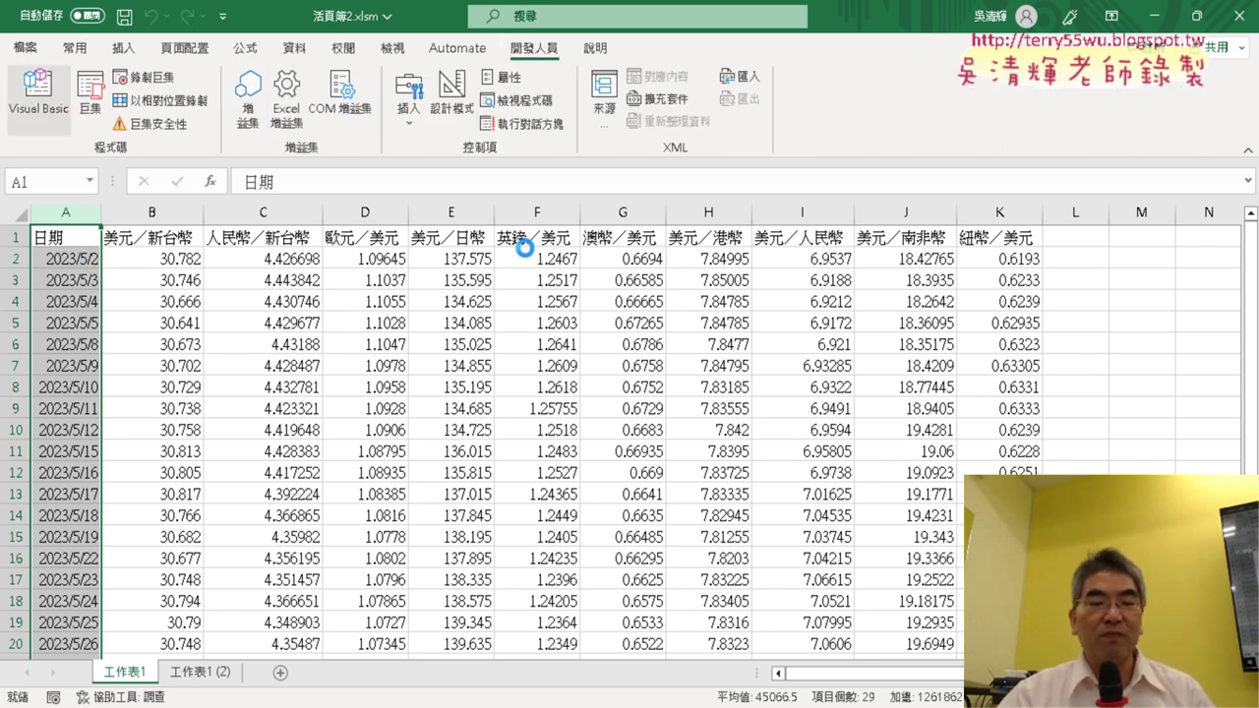
key(alt+F11)
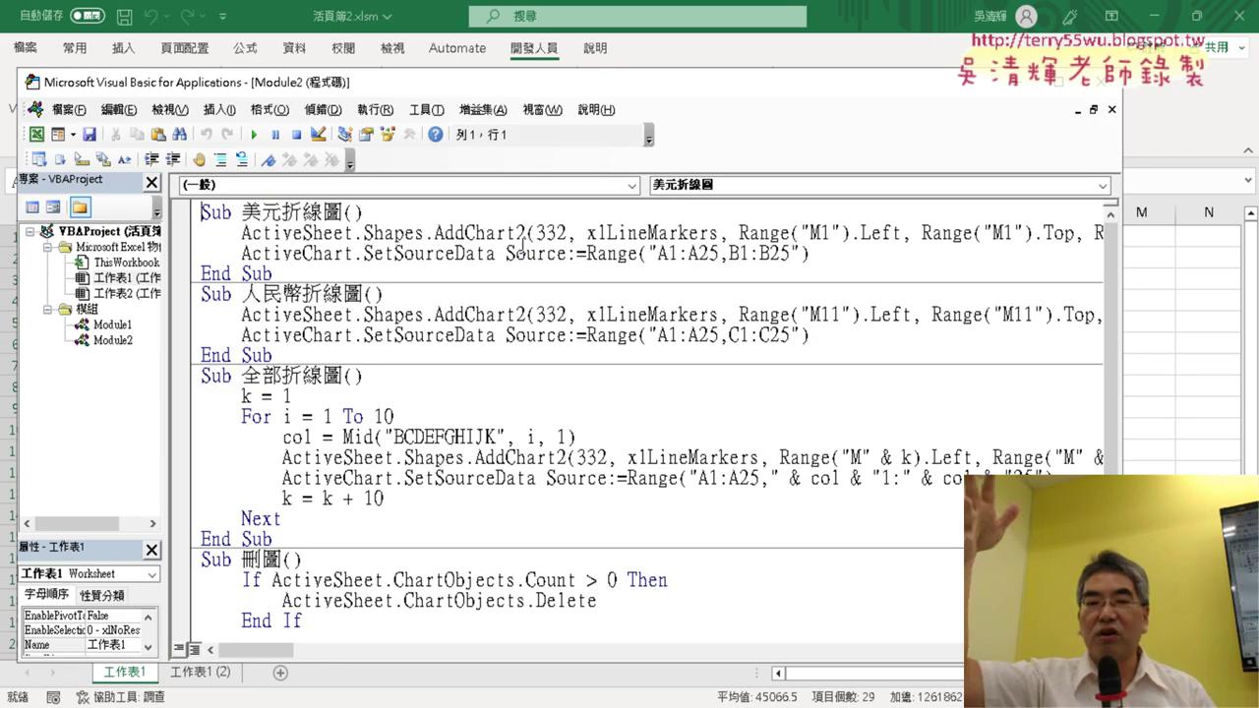
scroll(641, 346, down, 1)
scroll(641, 349, up, 1)
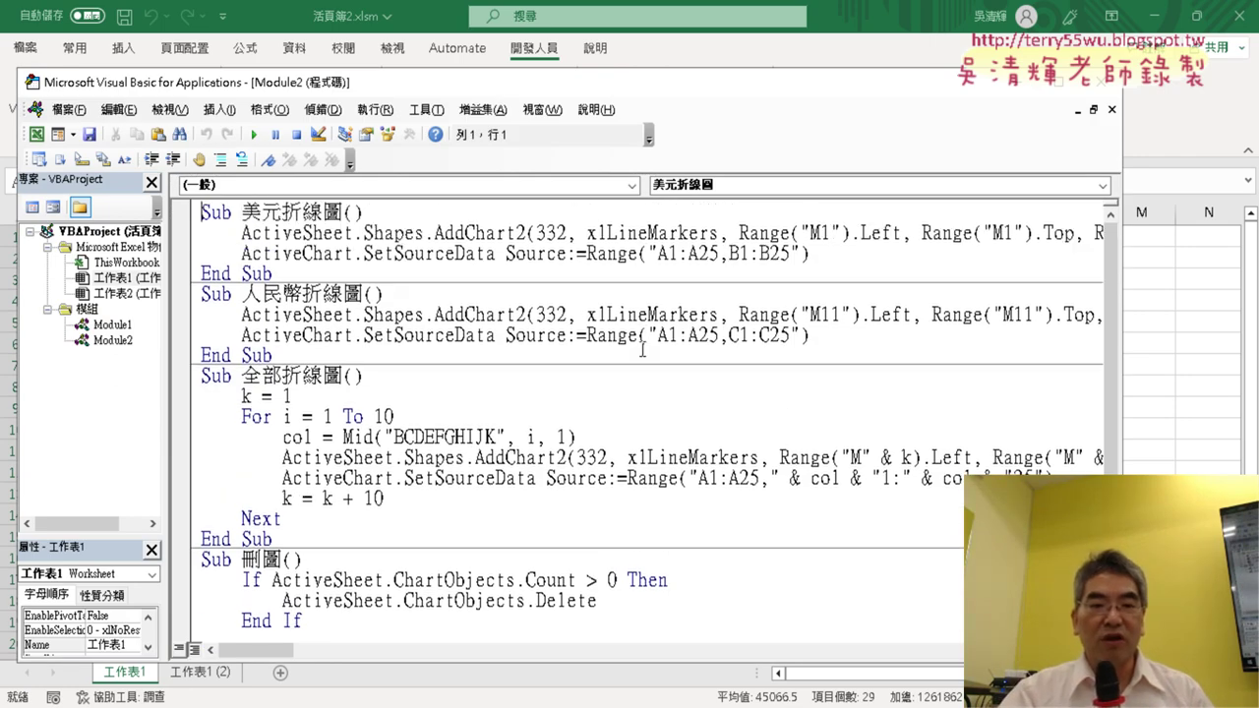
double_click(112, 325)
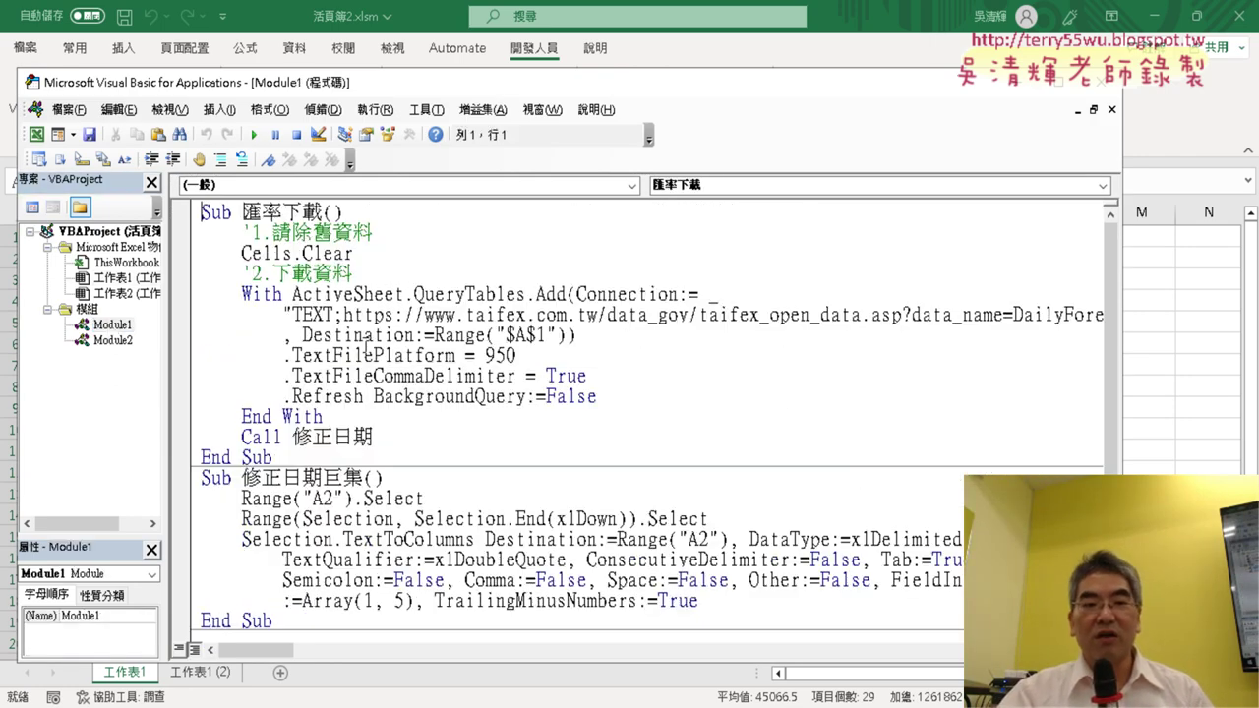
Step: Highlight the TextToColumns call and the query download block, then close the editor
scroll(371, 346, down, 3)
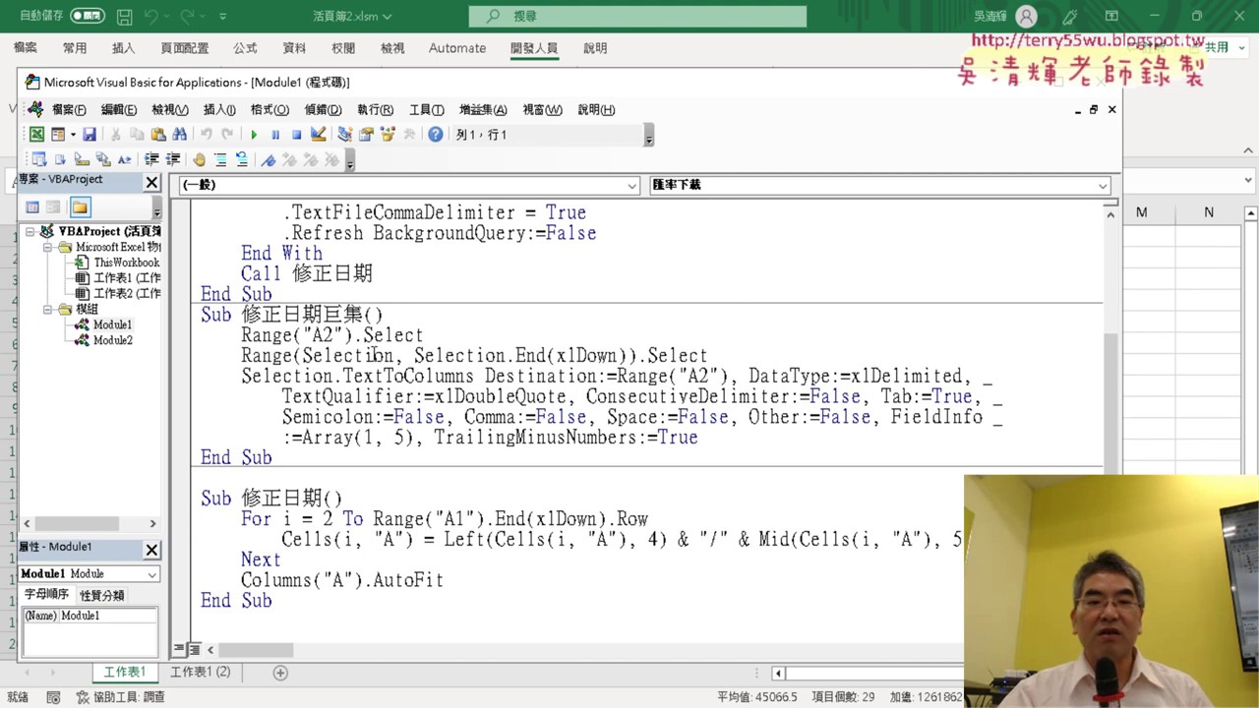
drag(343, 375, 476, 376)
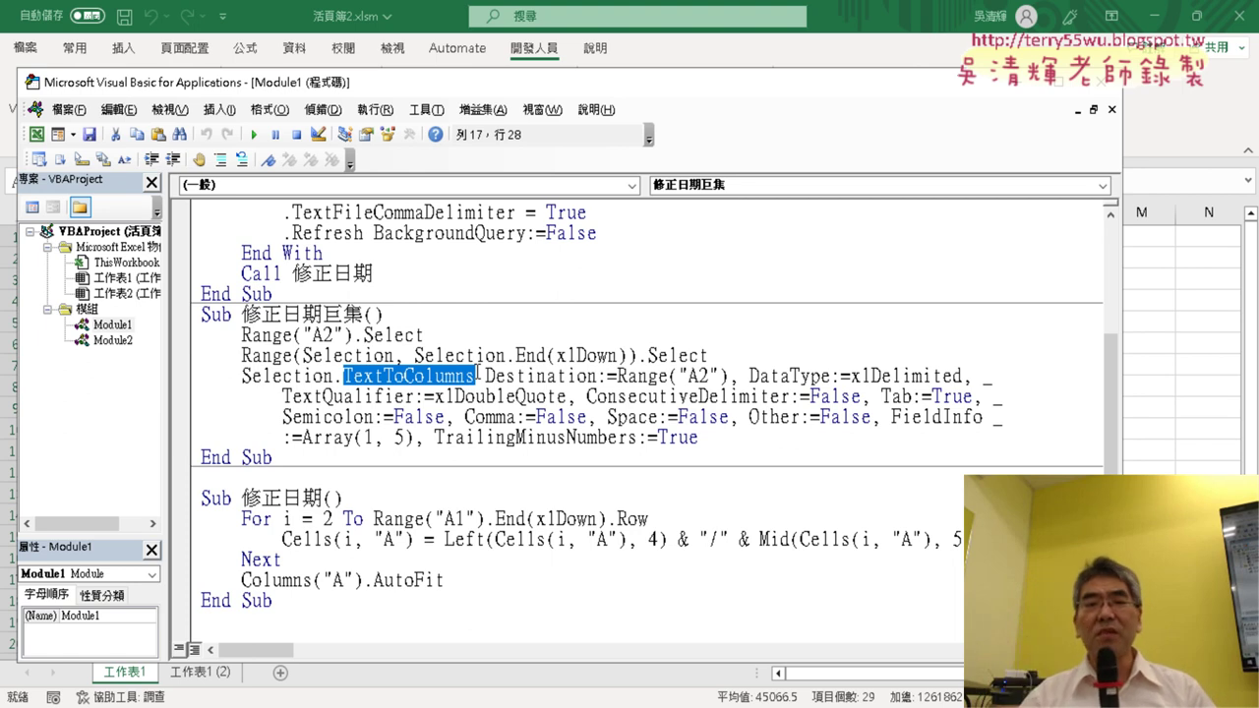
scroll(457, 373, up, 3)
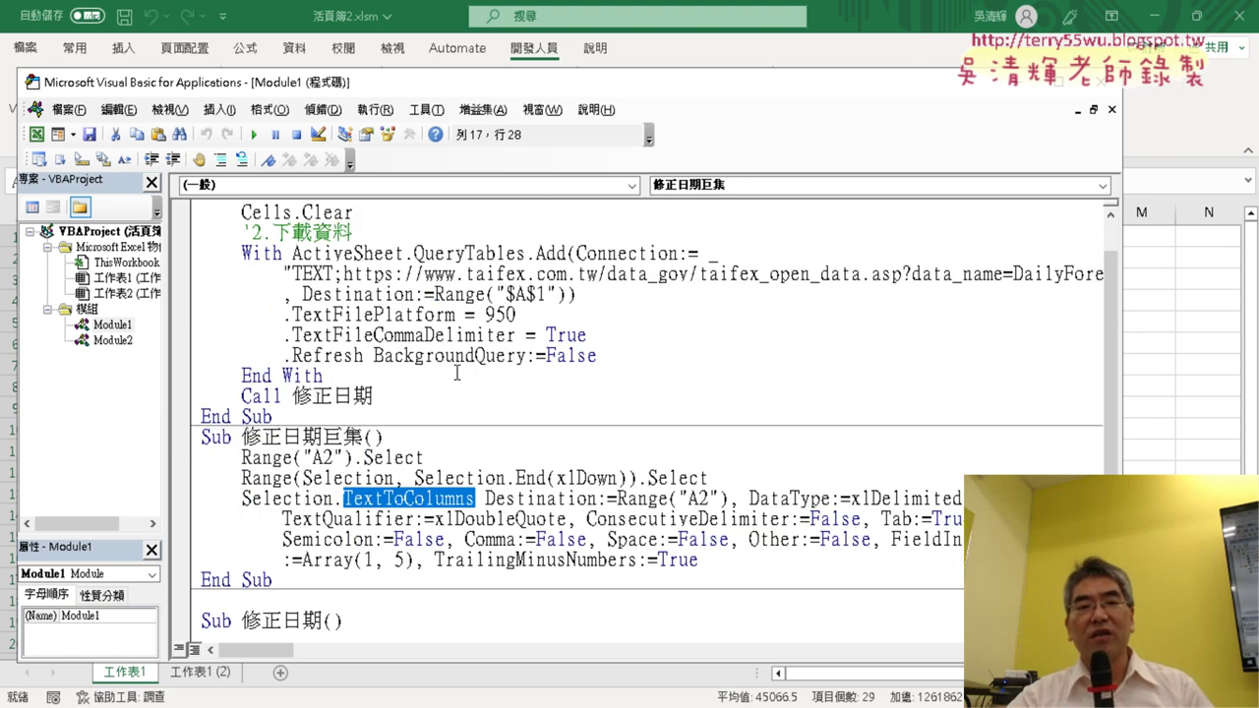
scroll(461, 364, up, 1)
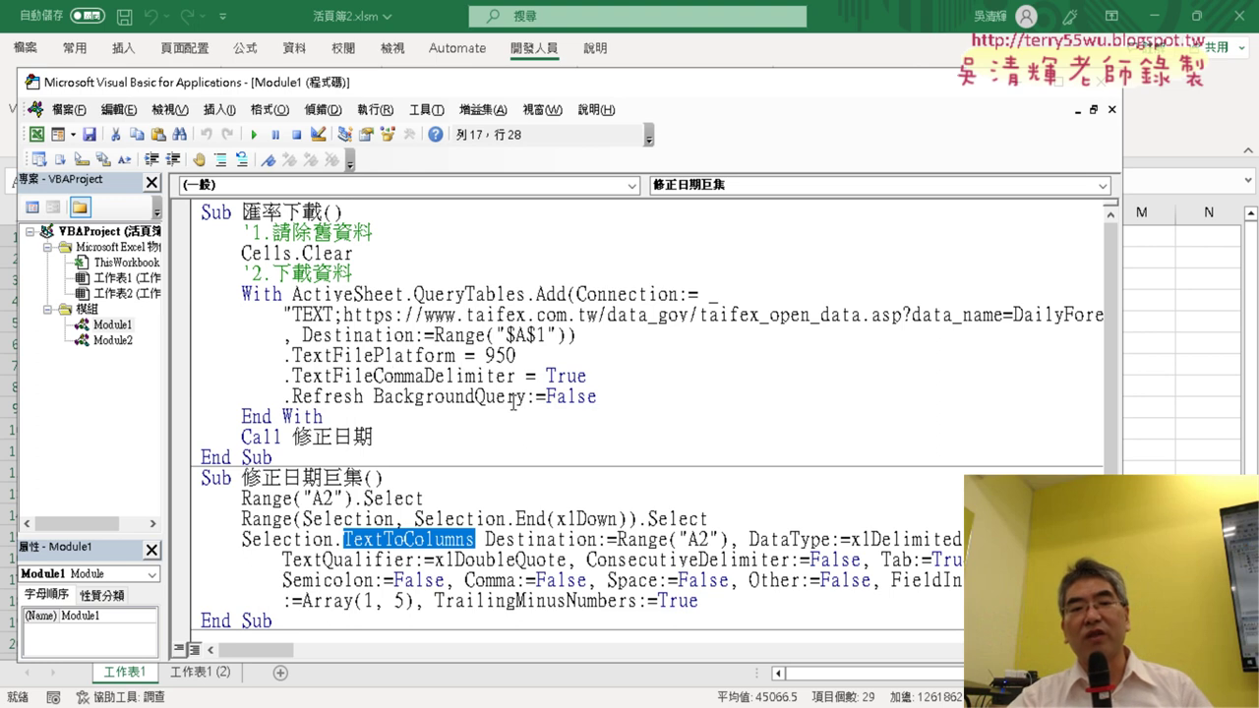
drag(323, 416, 192, 295)
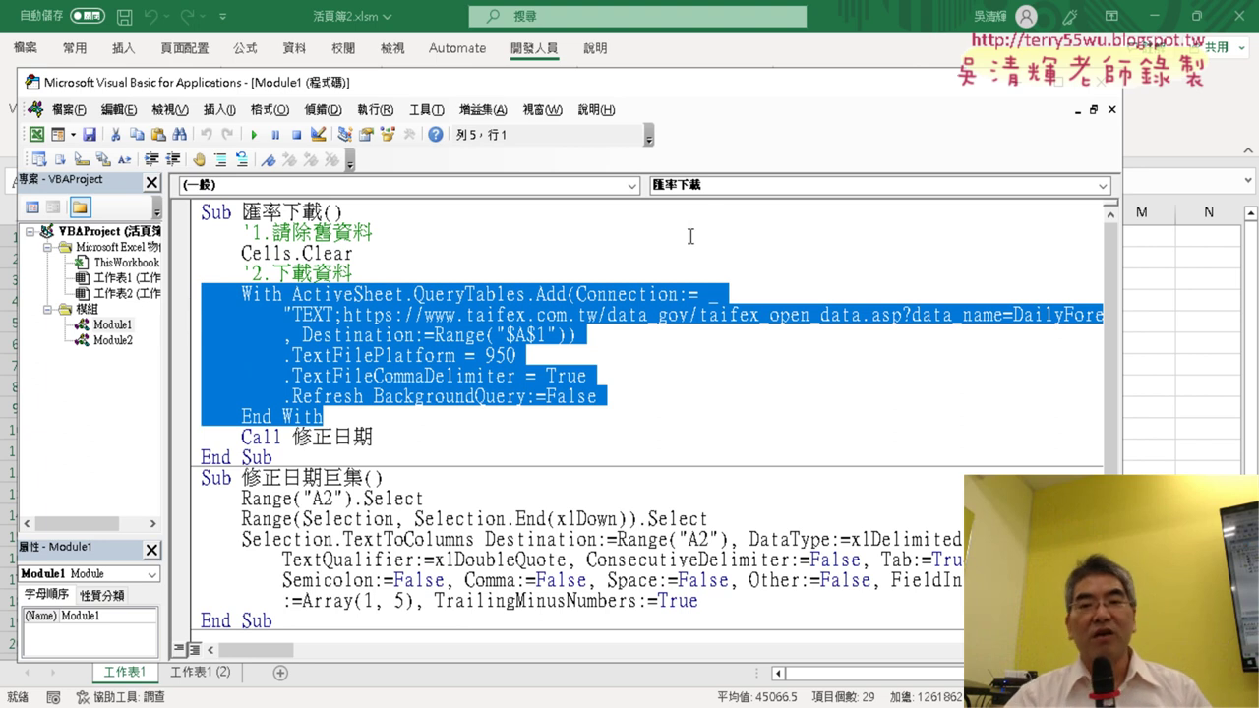
click(1110, 83)
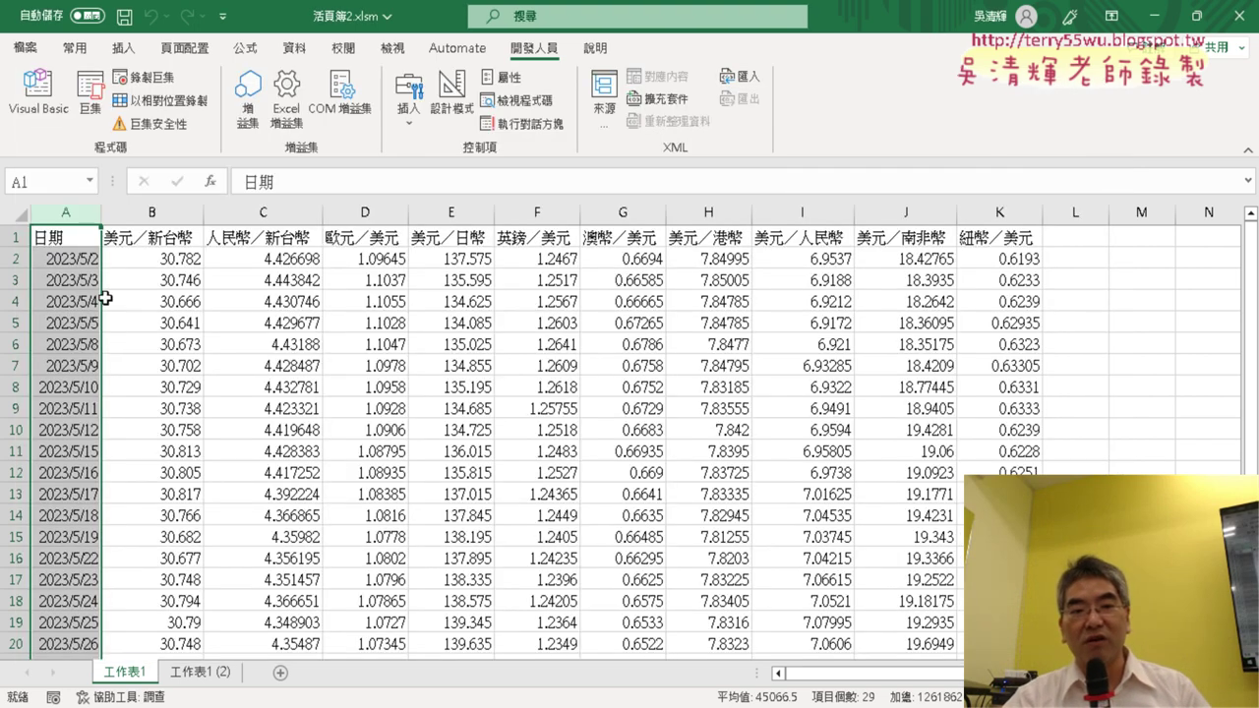
Step: Select rate columns B–K, then column B and its first US dollar rate in B2
drag(143, 212, 999, 211)
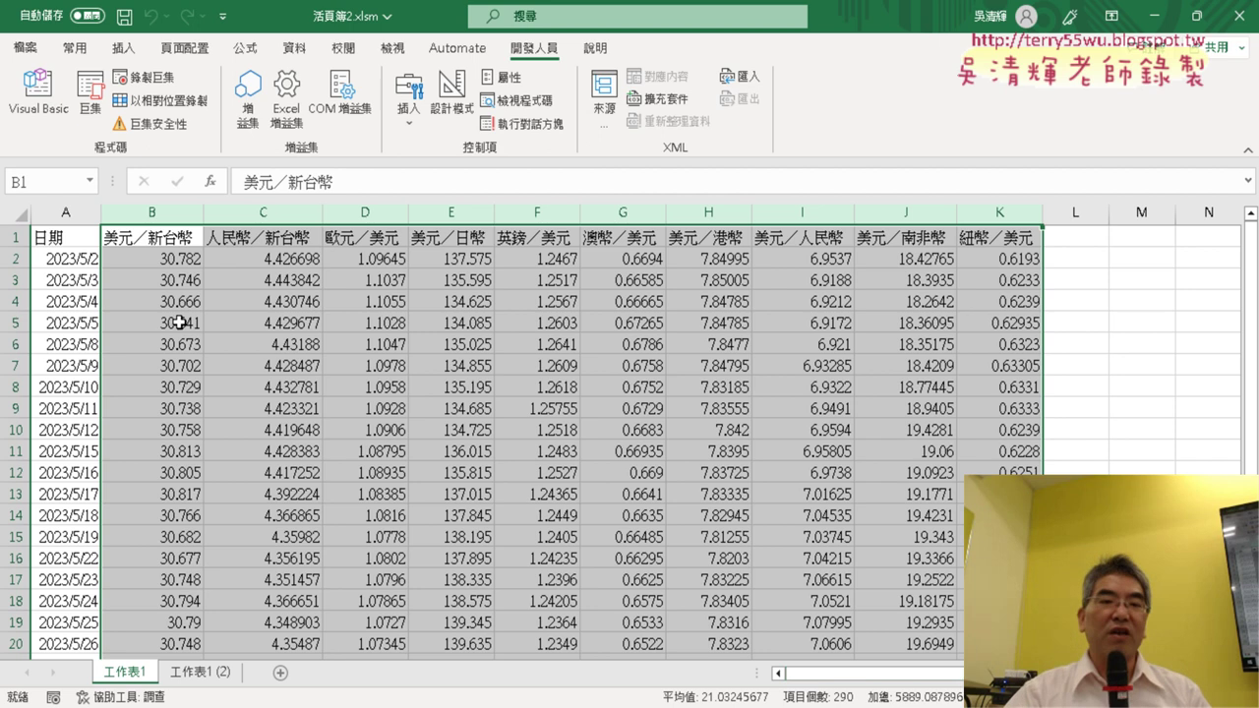
click(151, 213)
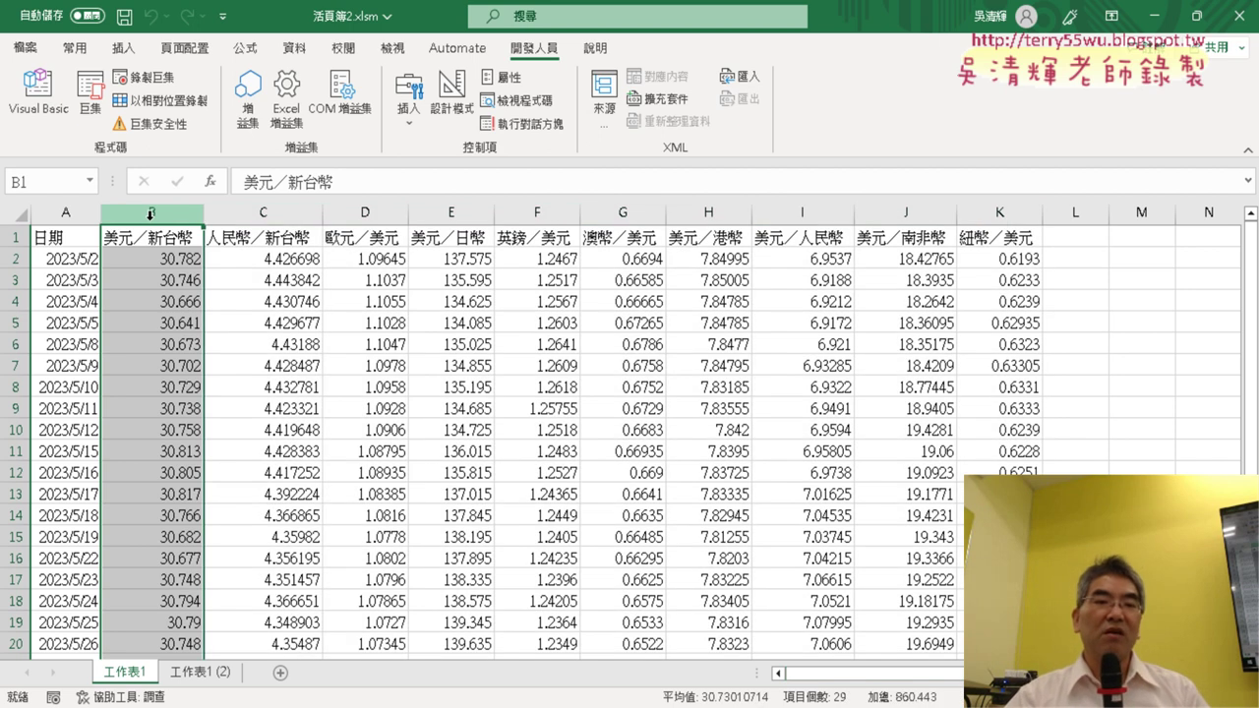
click(187, 258)
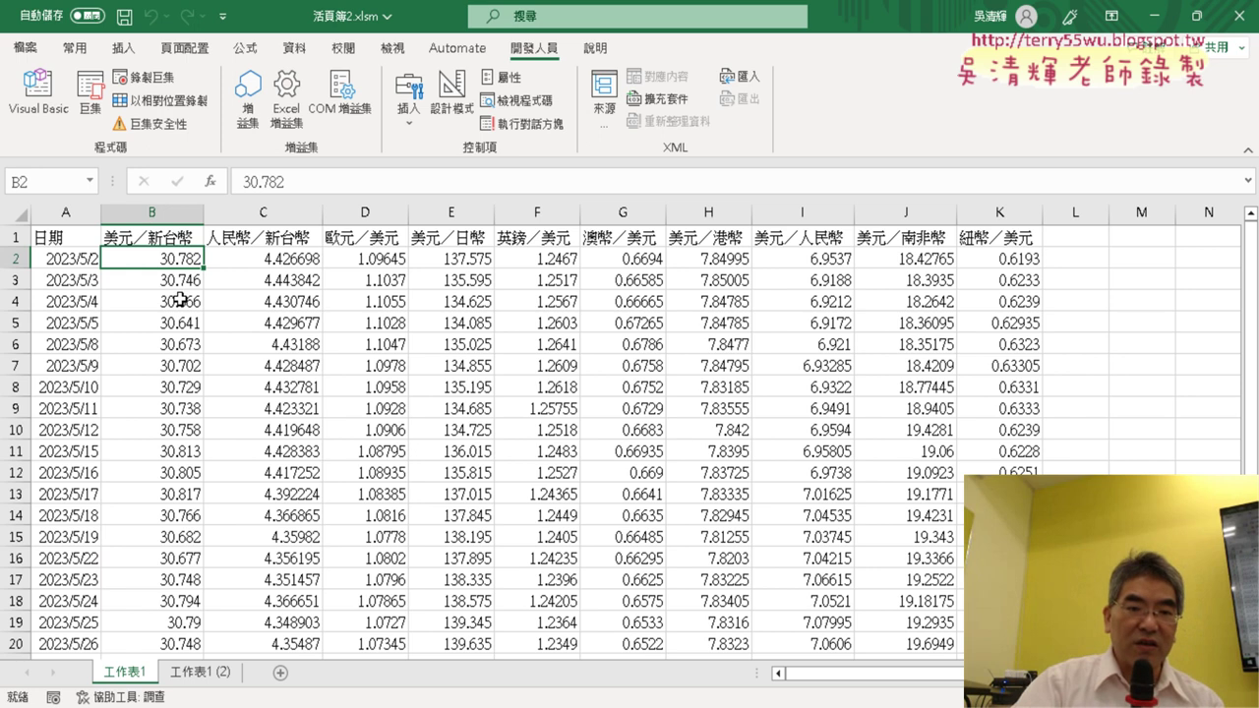
Step: Scroll to the 匯率下載, 美元折線圖, 人民幣折線圖 and 全部折線圖 macro buttons
scroll(180, 300, down, 2)
scroll(180, 300, down, 2)
scroll(177, 299, down, 1)
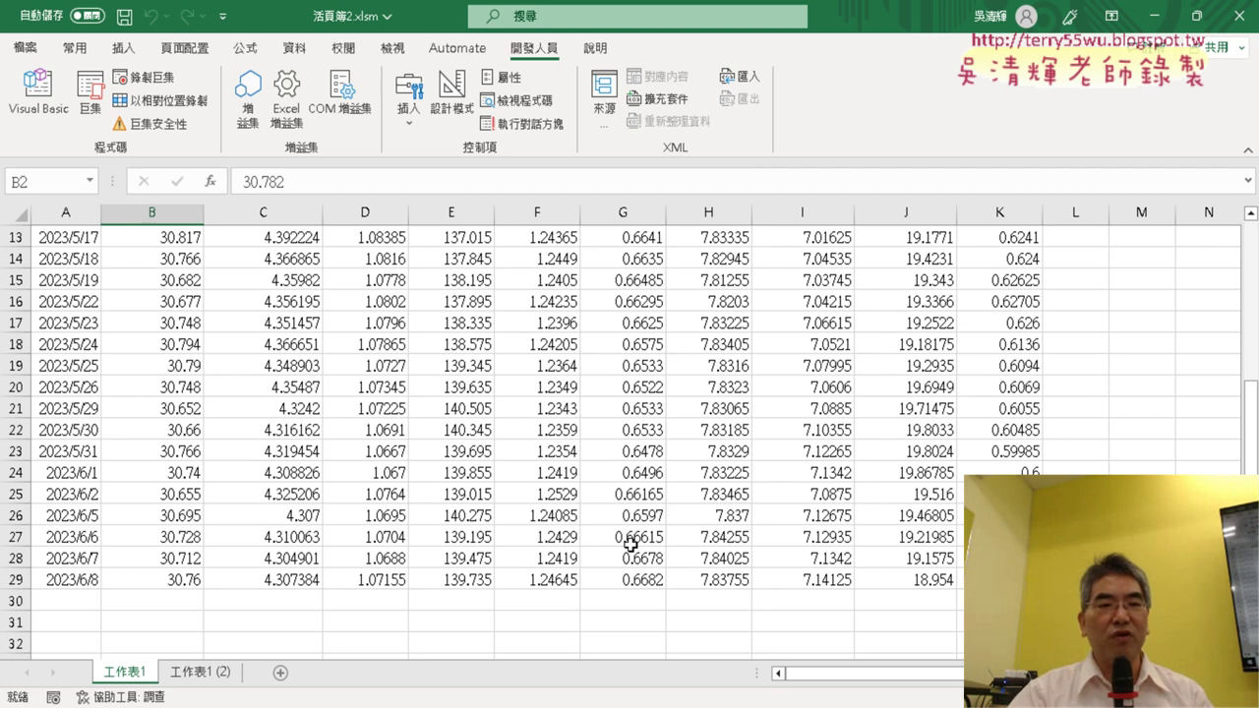
scroll(632, 545, up, 4)
scroll(137, 378, down, 3)
scroll(138, 379, down, 2)
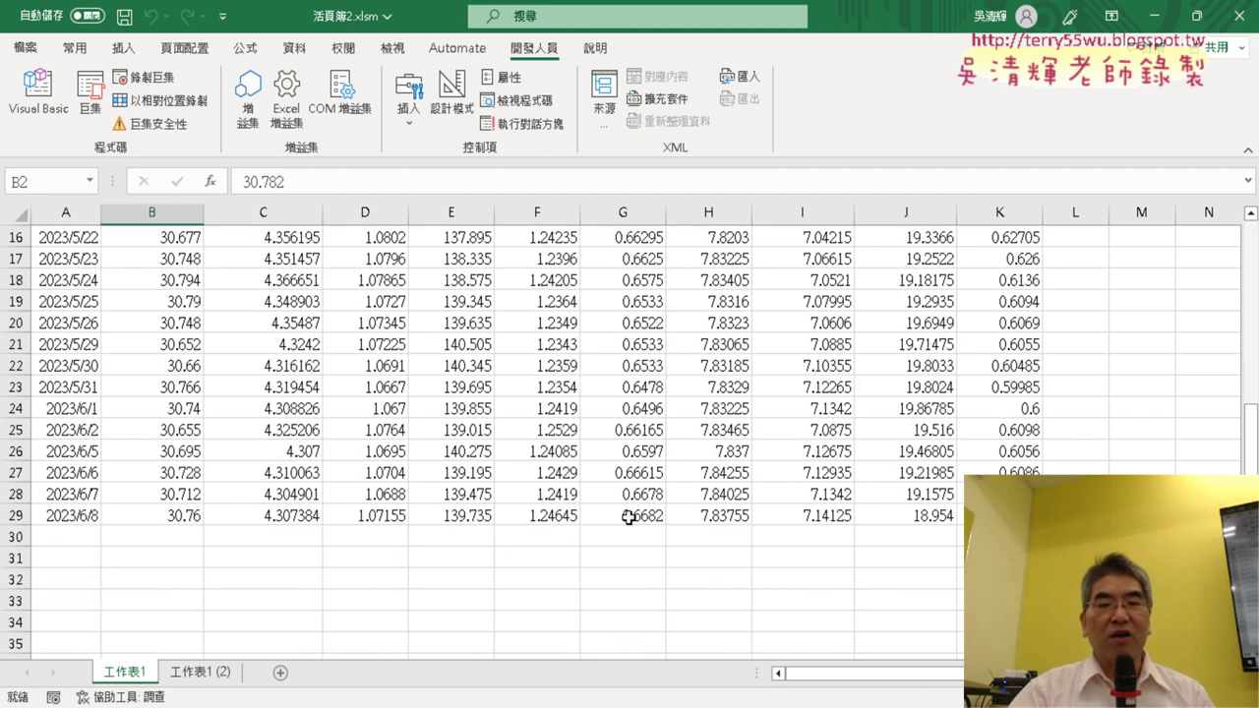
scroll(893, 683, right, 5)
scroll(893, 683, right, 1)
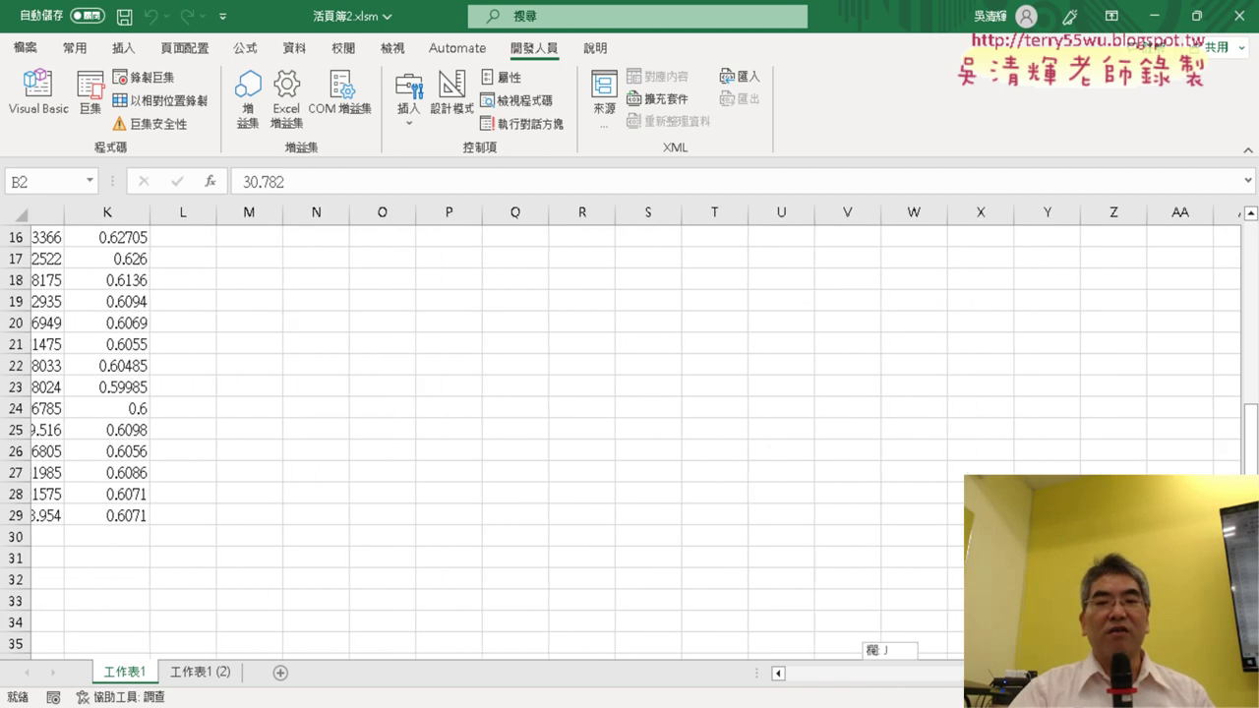
scroll(700, 575, up, 4)
scroll(700, 574, up, 1)
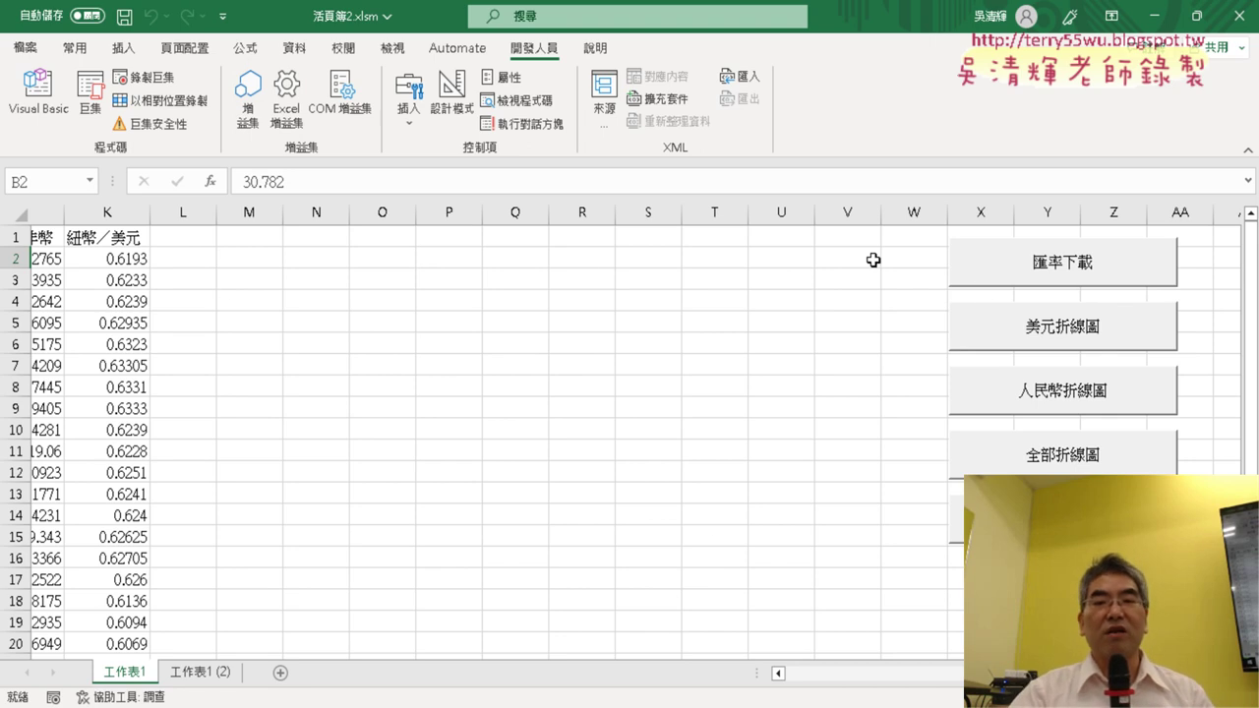
Step: Run the 美元折線圖 macro to draw the 美元／新台幣 line chart for May–June 2023
click(1042, 334)
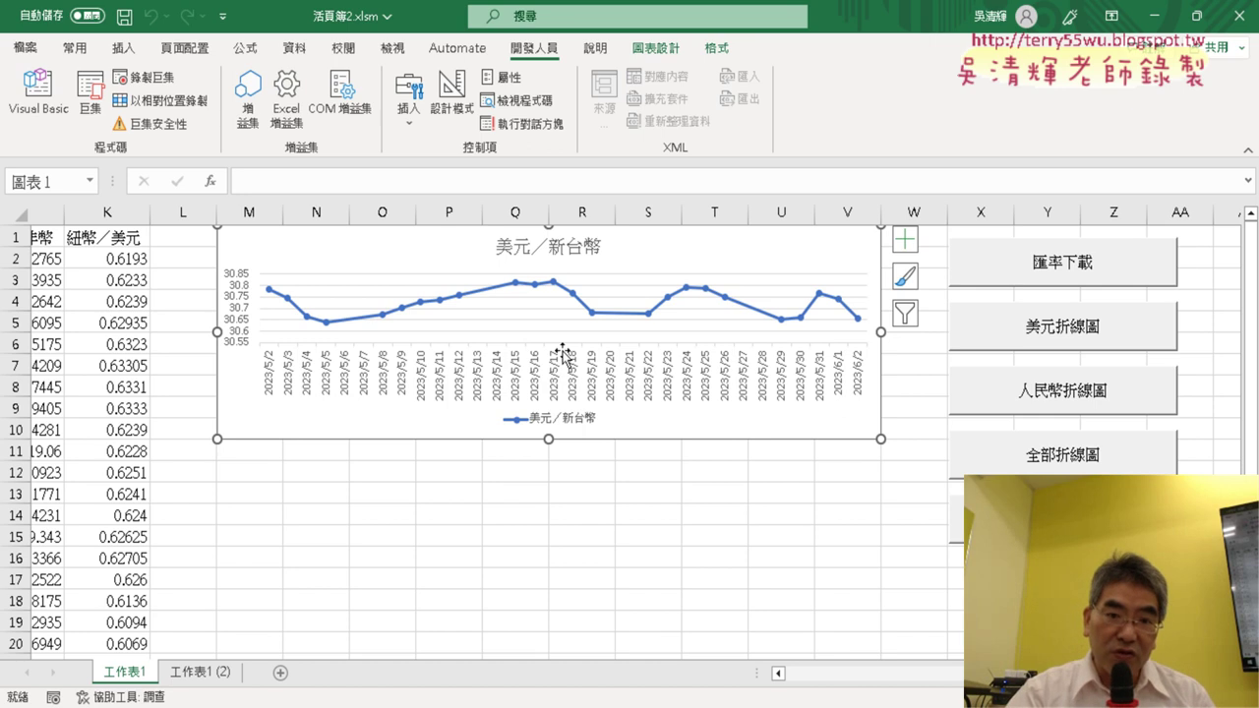
mouse_move(556, 285)
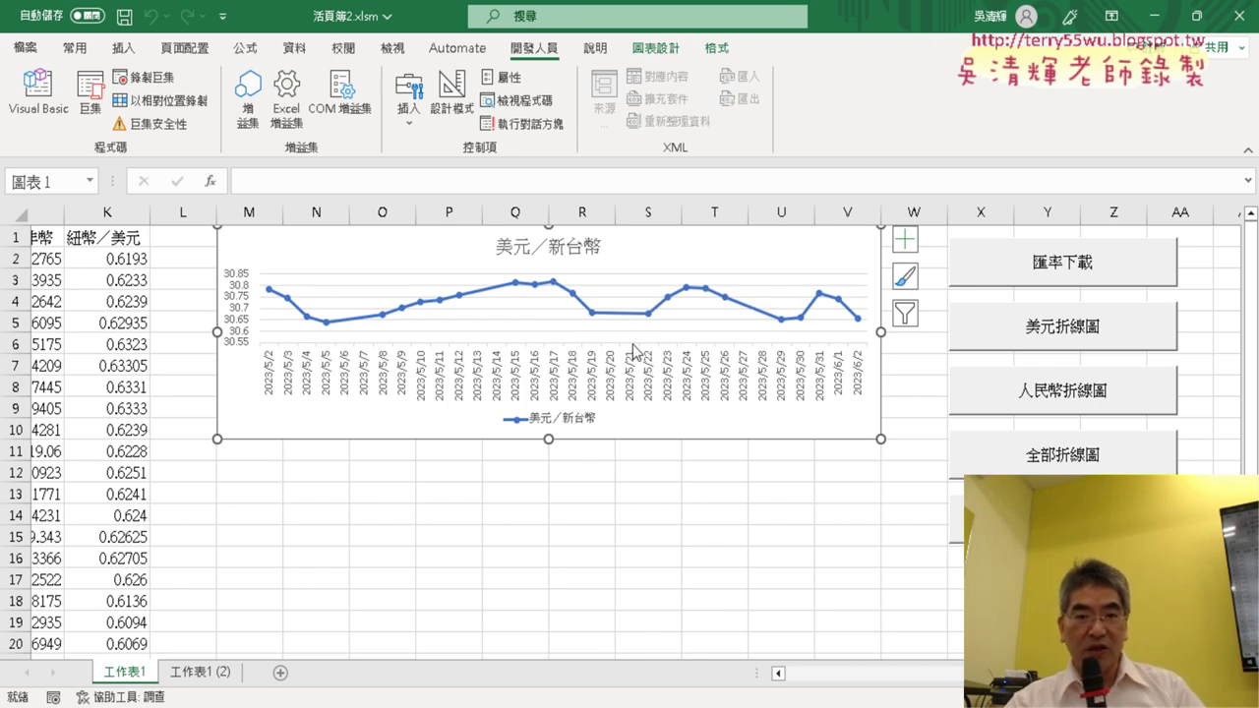
mouse_move(329, 330)
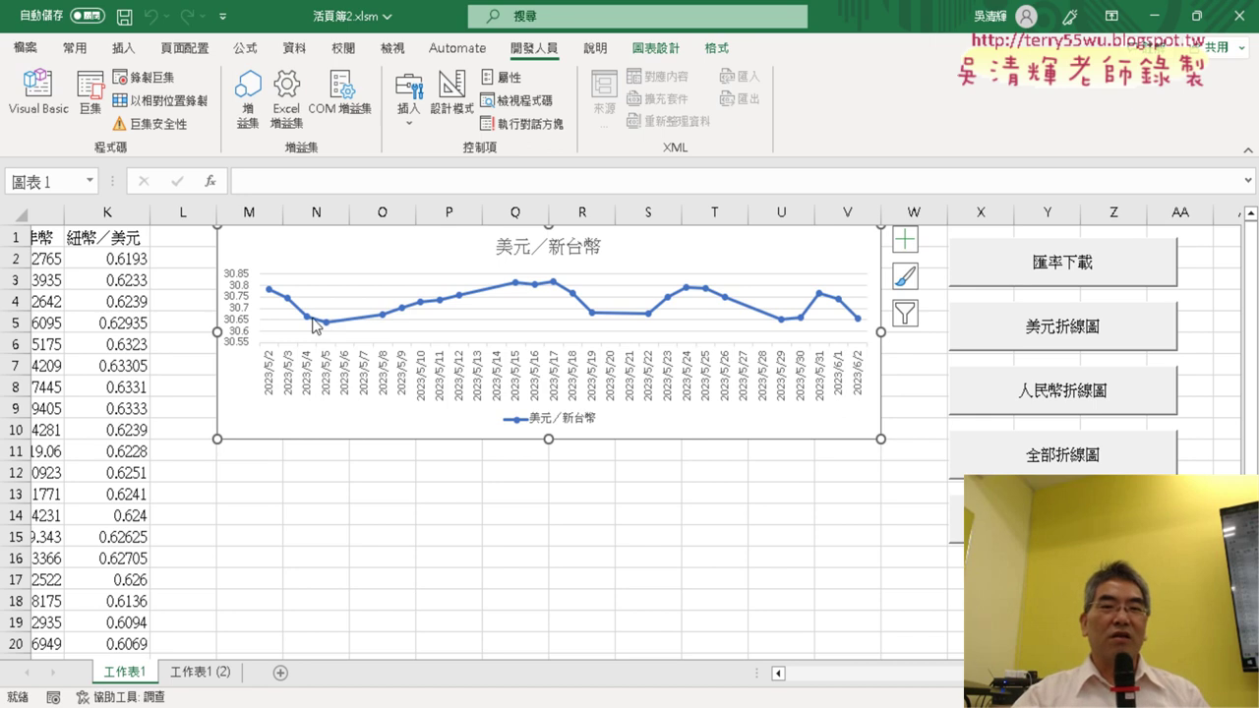
Step: Deselect the US dollar chart and select cell M11 as the RMB chart's position
click(228, 465)
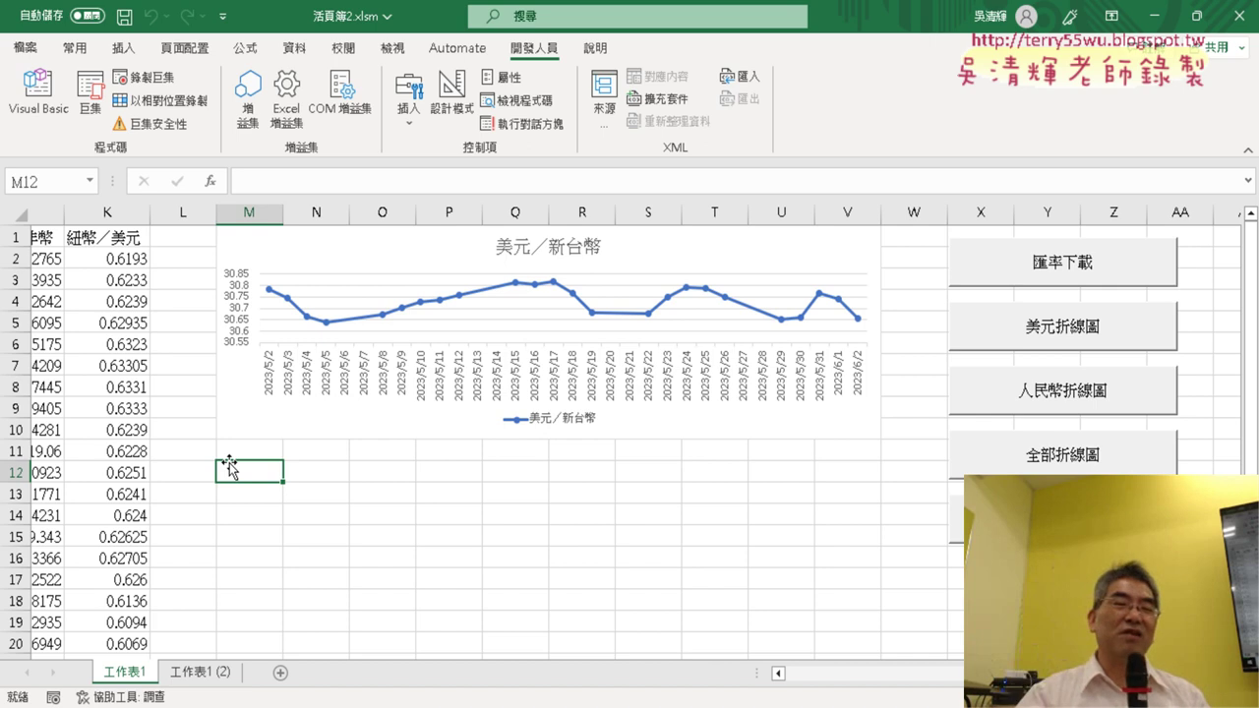
click(232, 451)
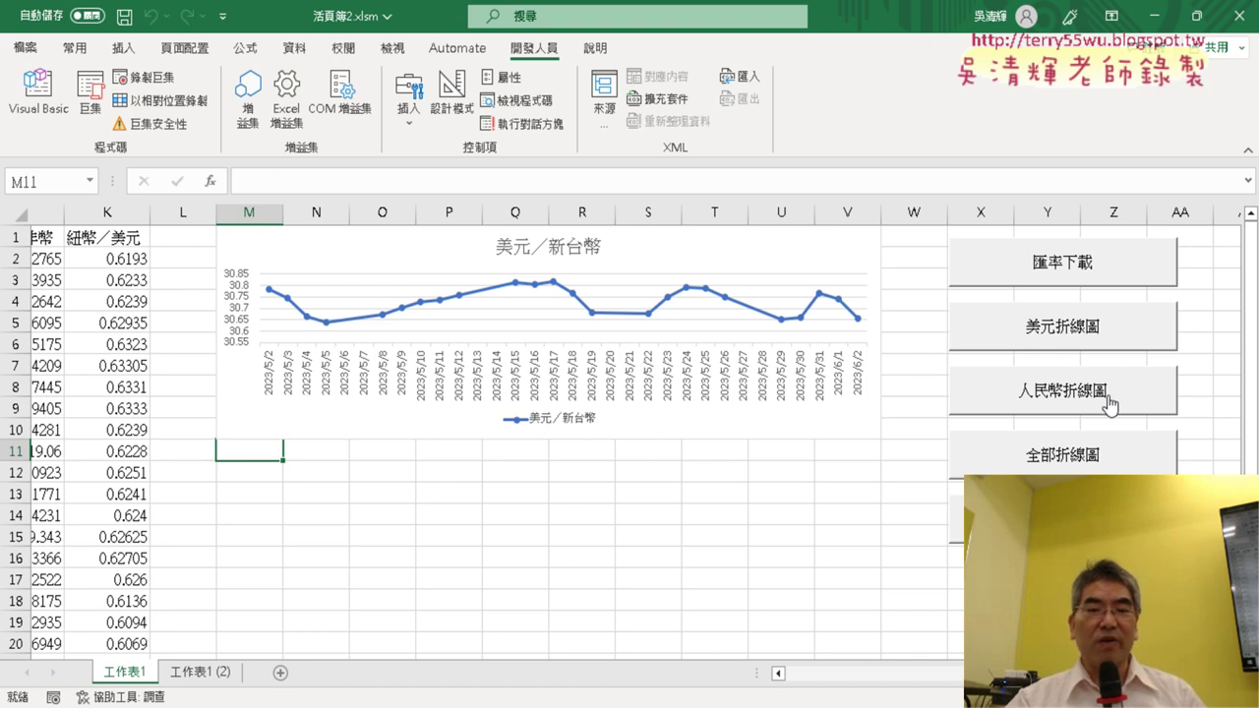
scroll(935, 427, down, 1)
click(1020, 340)
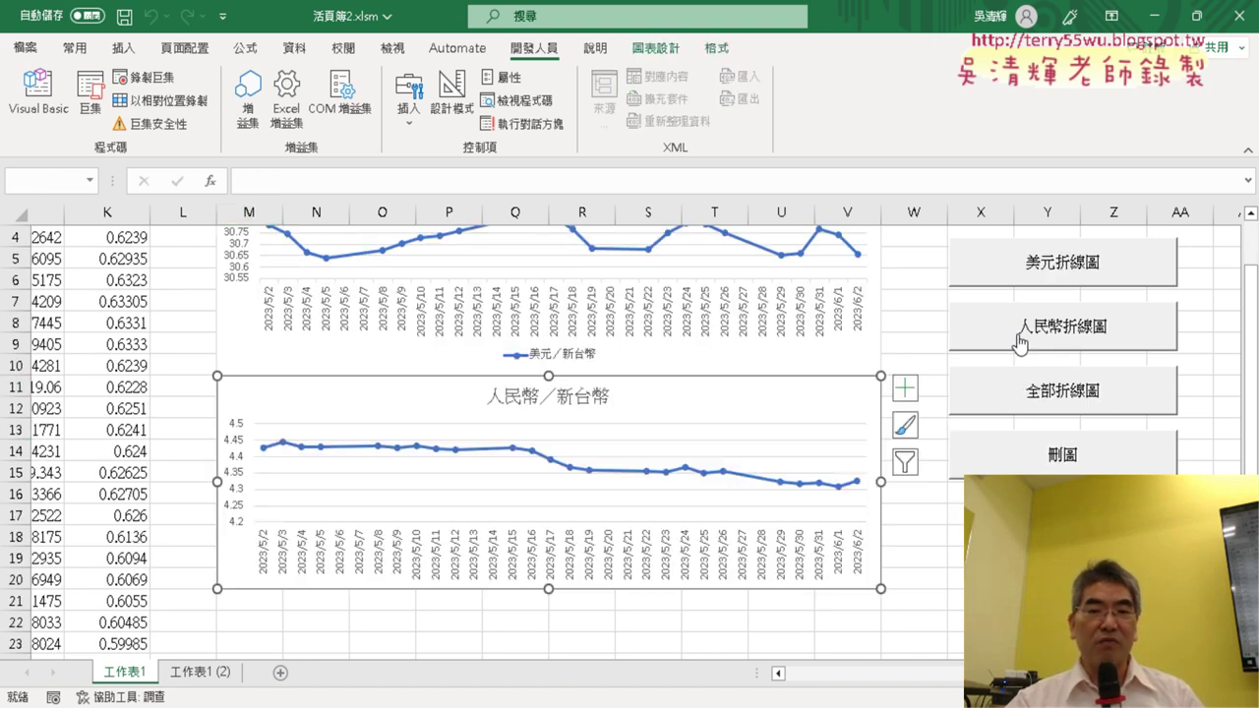
scroll(1019, 350, up, 1)
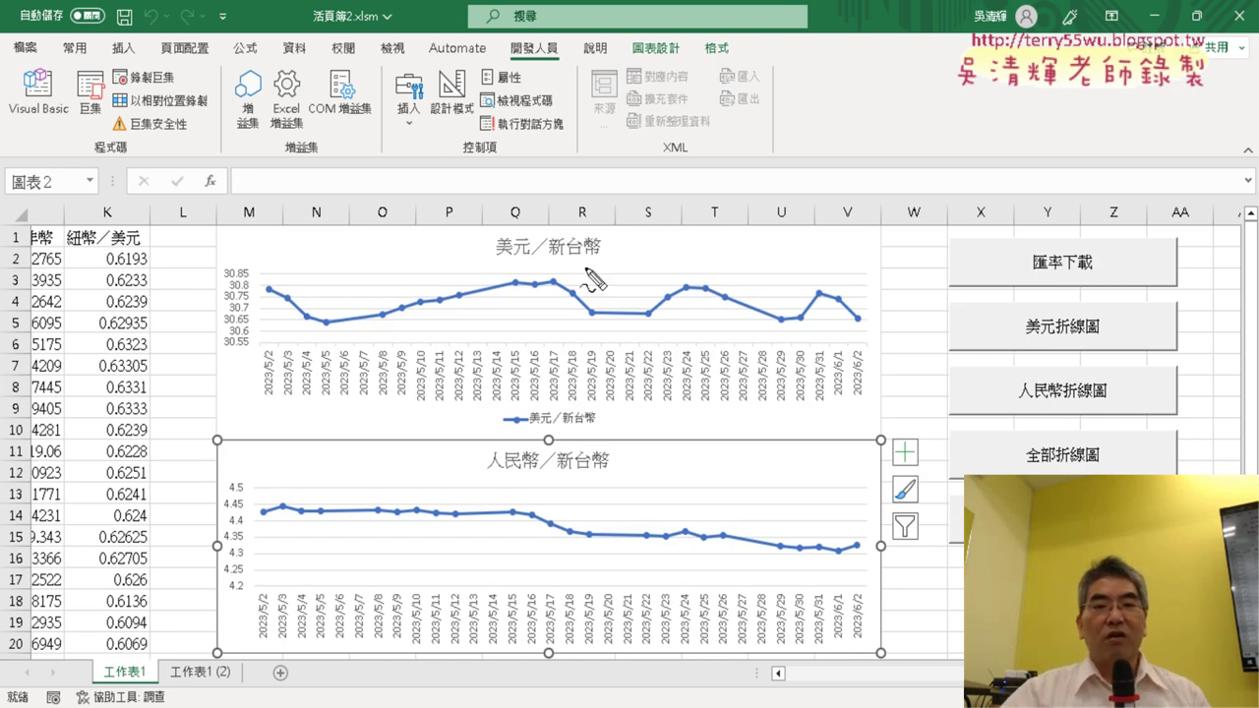
drag(218, 232, 229, 413)
mouse_move(238, 225)
mouse_down()
mouse_move(803, 221)
mouse_move(858, 366)
mouse_up()
drag(276, 403, 854, 413)
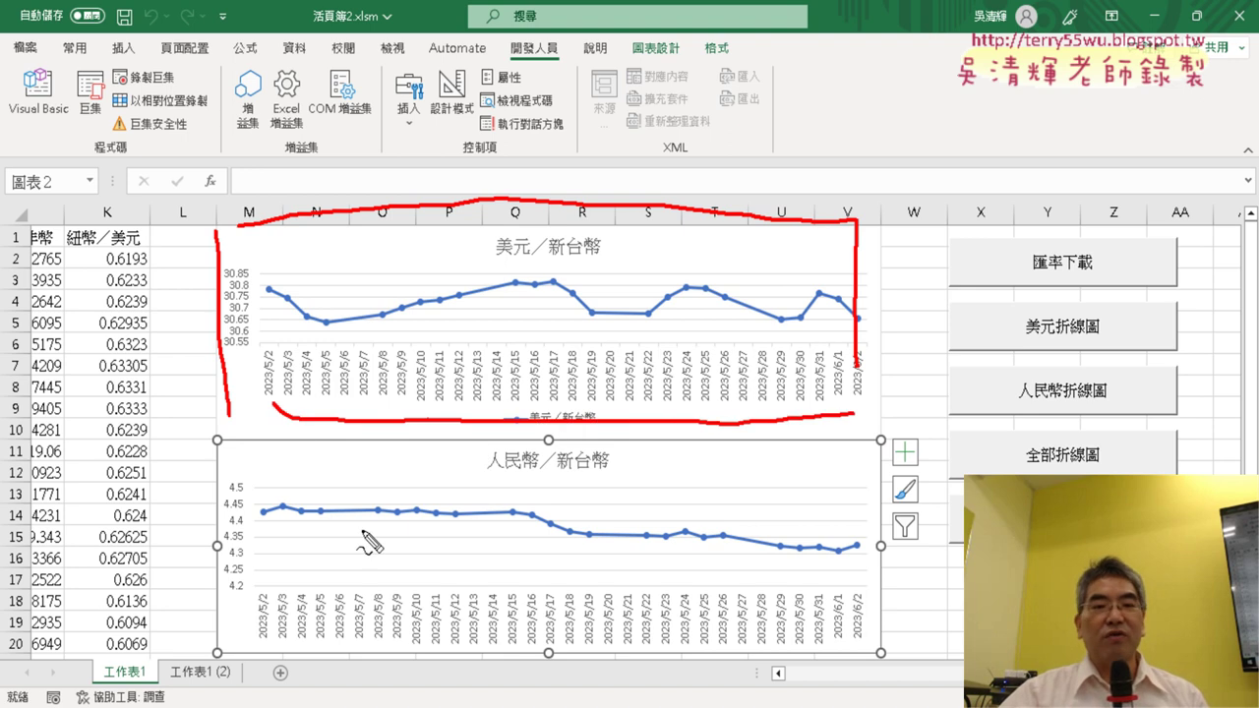
drag(218, 465, 234, 679)
mouse_move(253, 462)
mouse_down()
mouse_move(846, 434)
mouse_move(856, 595)
mouse_up()
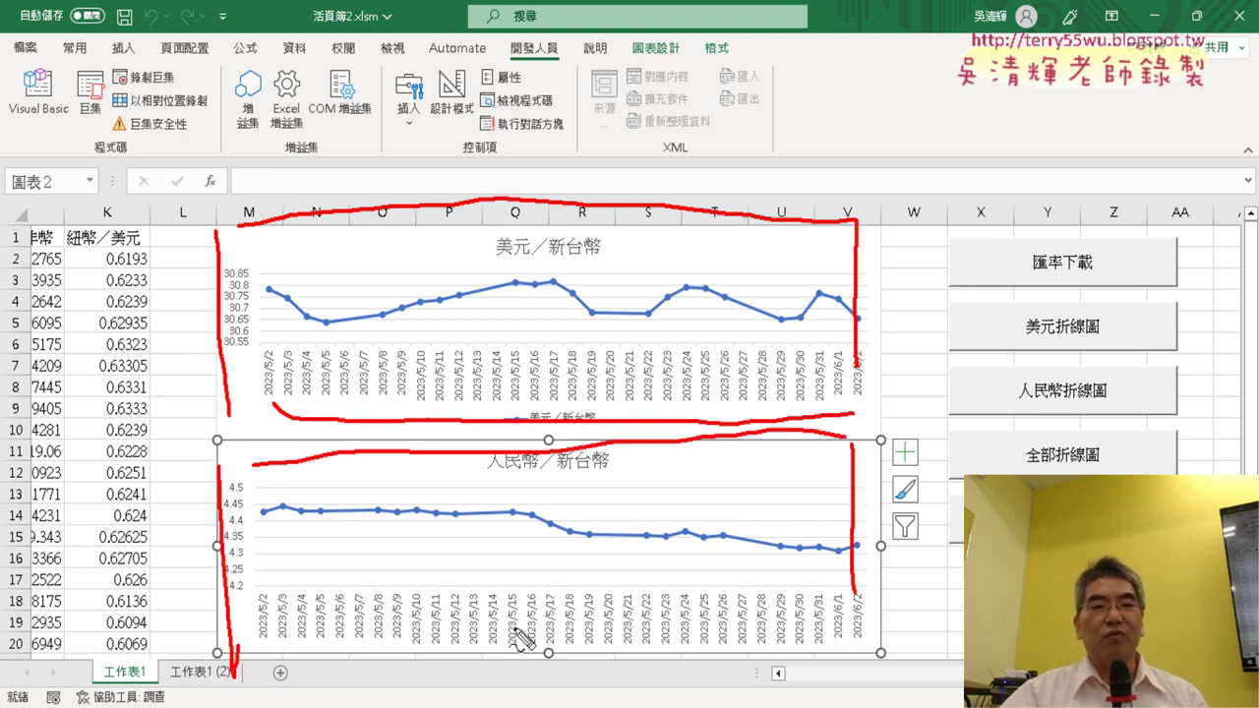
drag(281, 659, 905, 615)
mouse_move(91, 229)
mouse_down()
mouse_move(187, 285)
mouse_move(155, 327)
mouse_up()
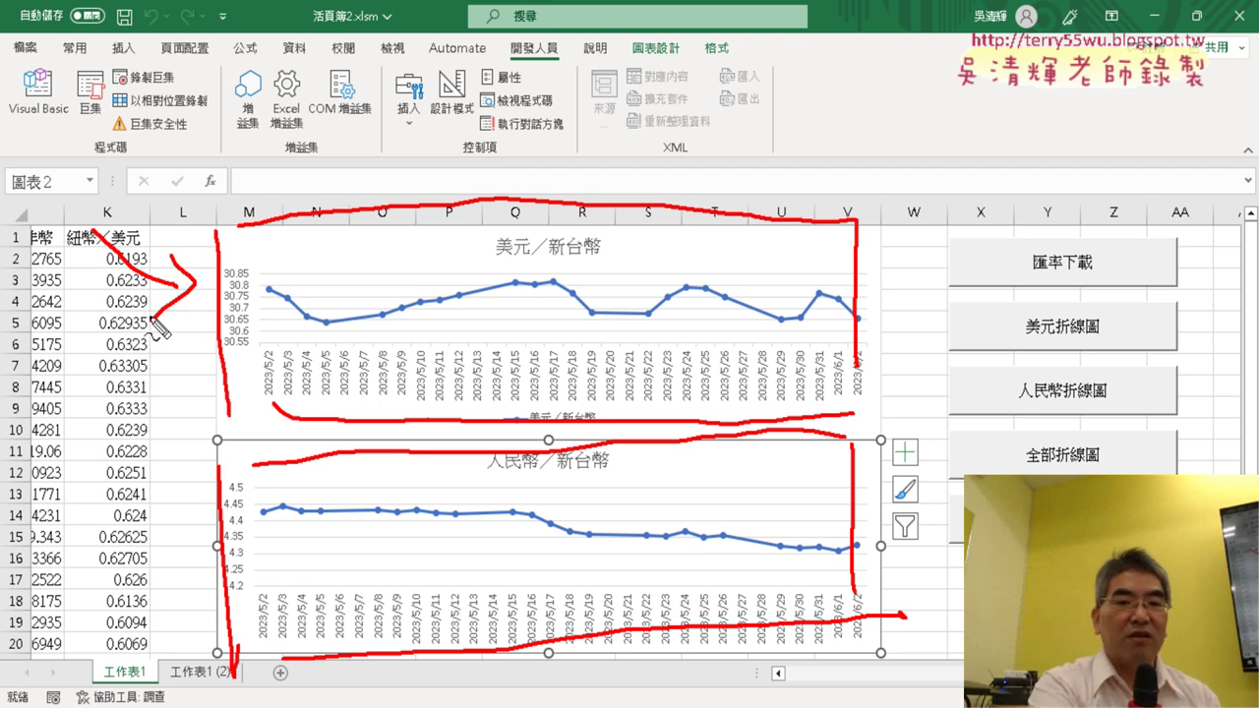
key(Escape)
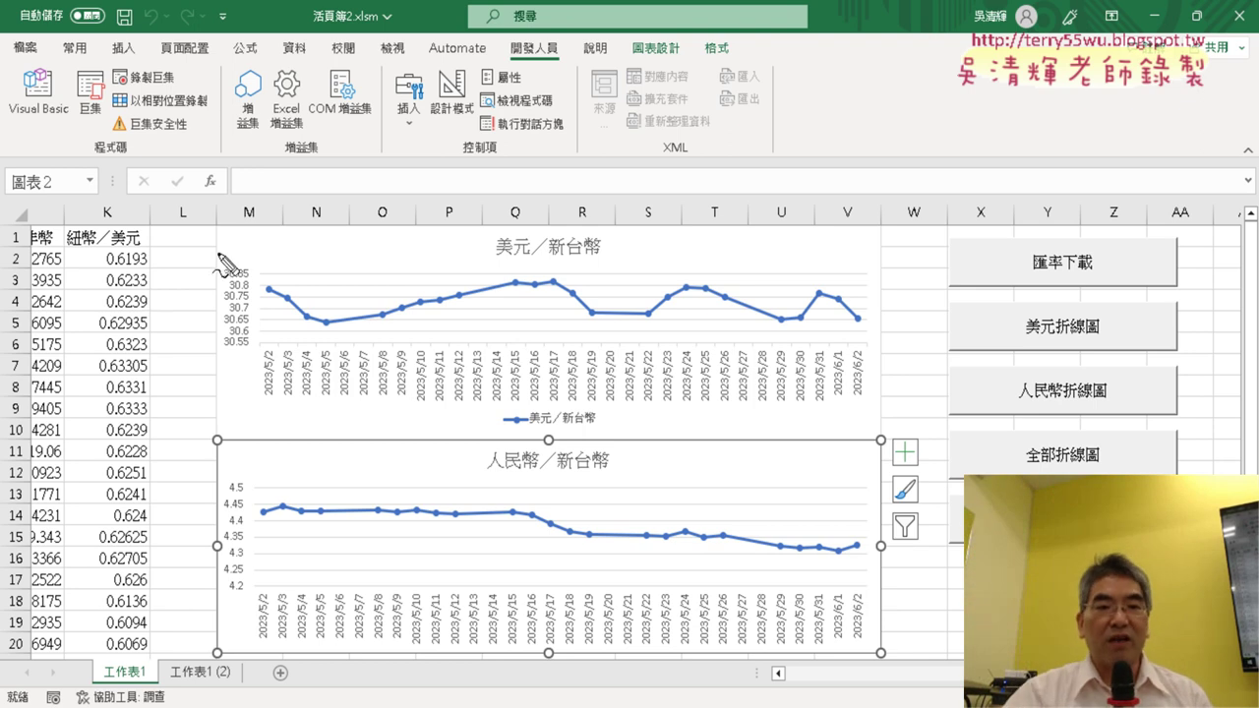
drag(216, 210, 217, 278)
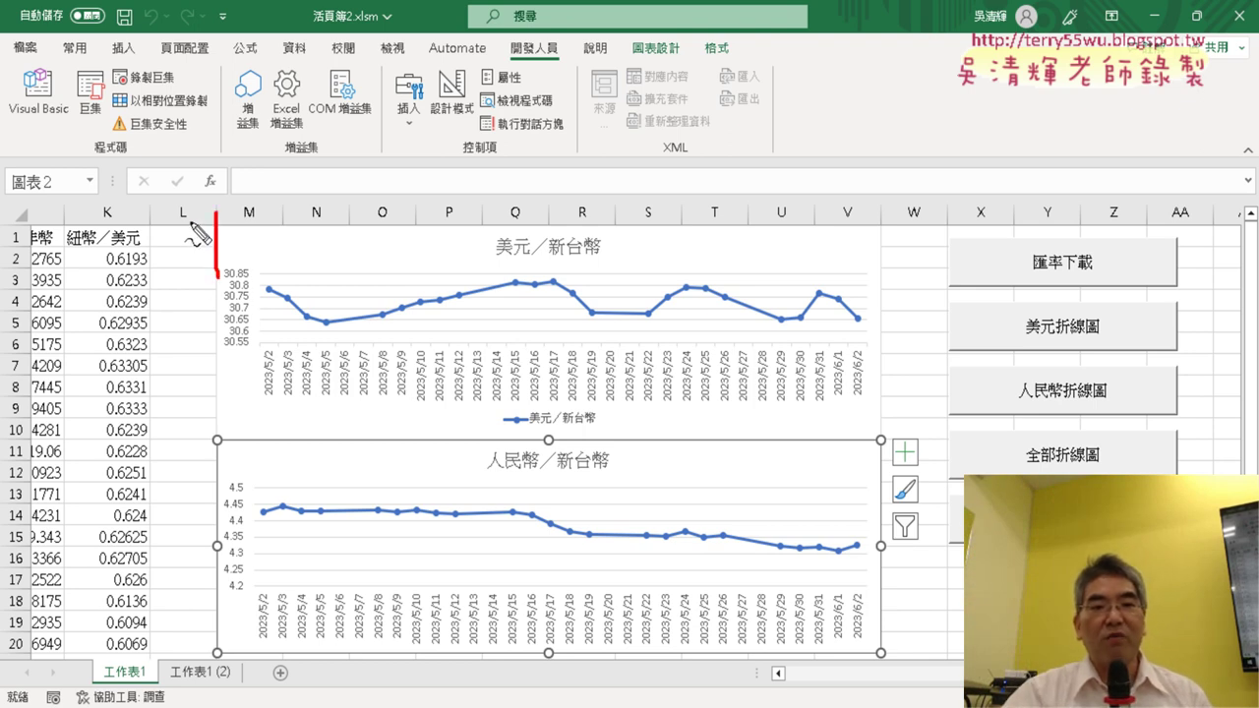
drag(187, 226, 264, 229)
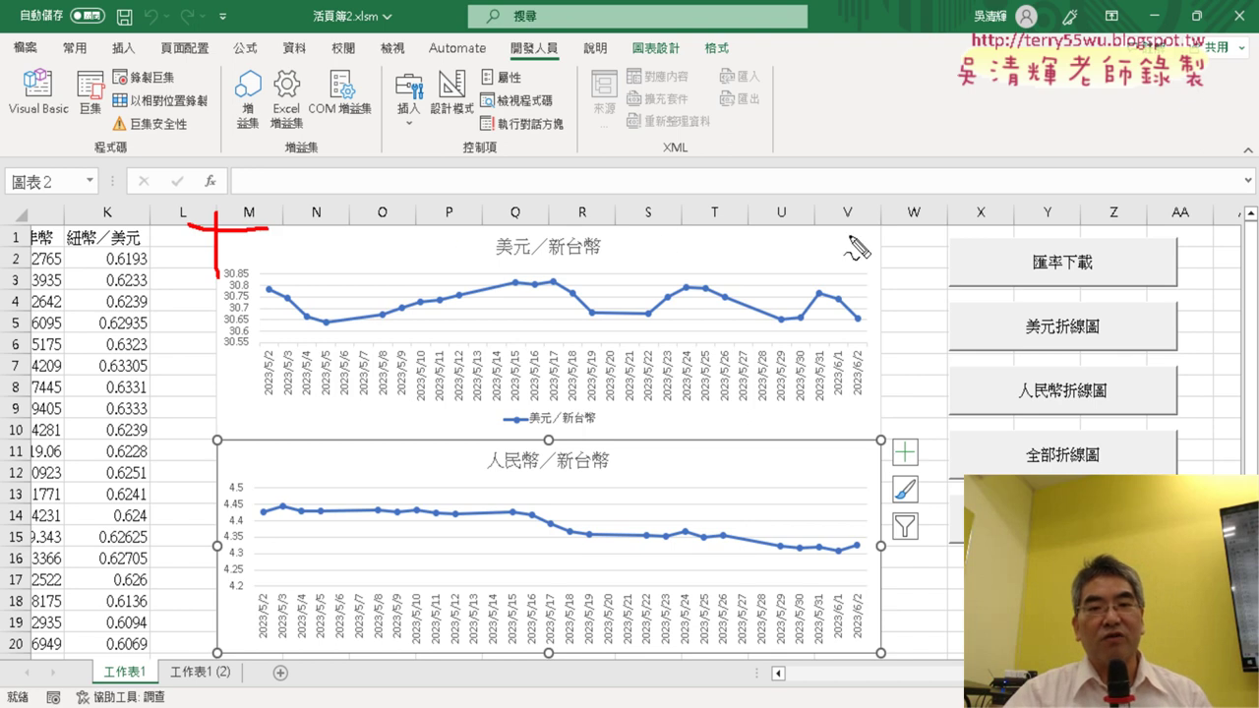
drag(880, 215, 874, 293)
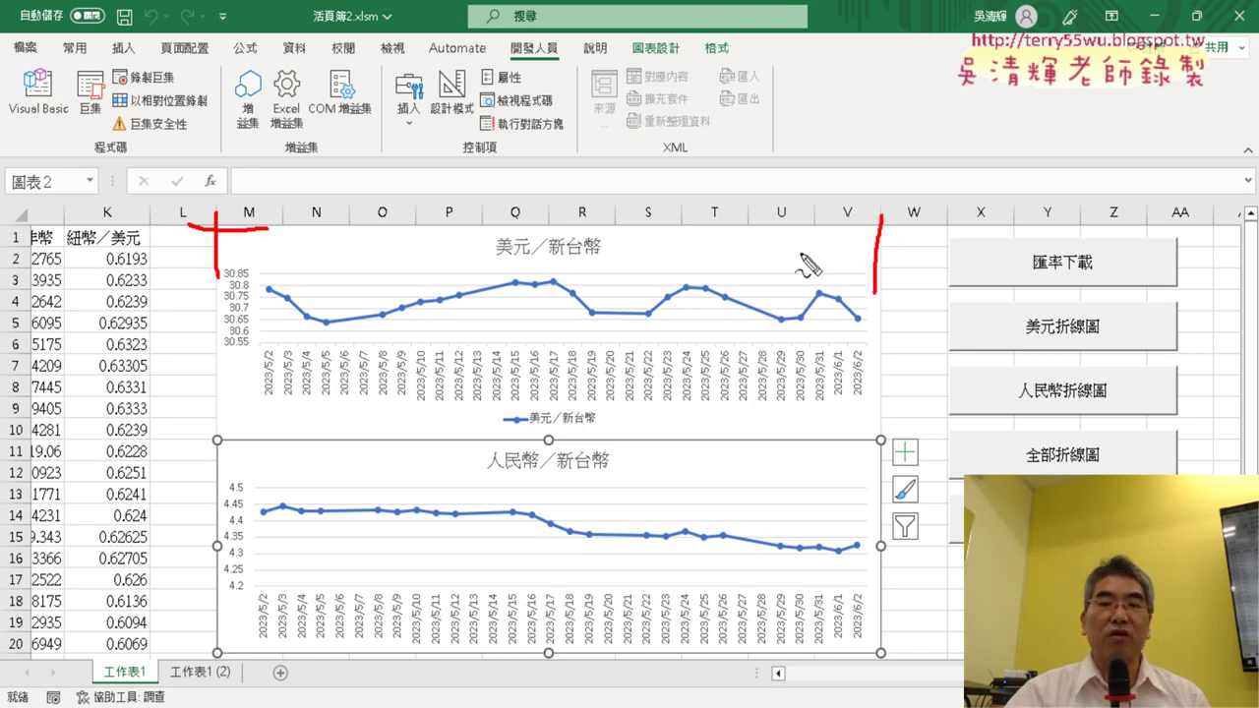
drag(795, 234, 858, 228)
mouse_move(745, 140)
mouse_down()
mouse_move(721, 184)
mouse_move(758, 184)
mouse_up()
drag(793, 140, 795, 138)
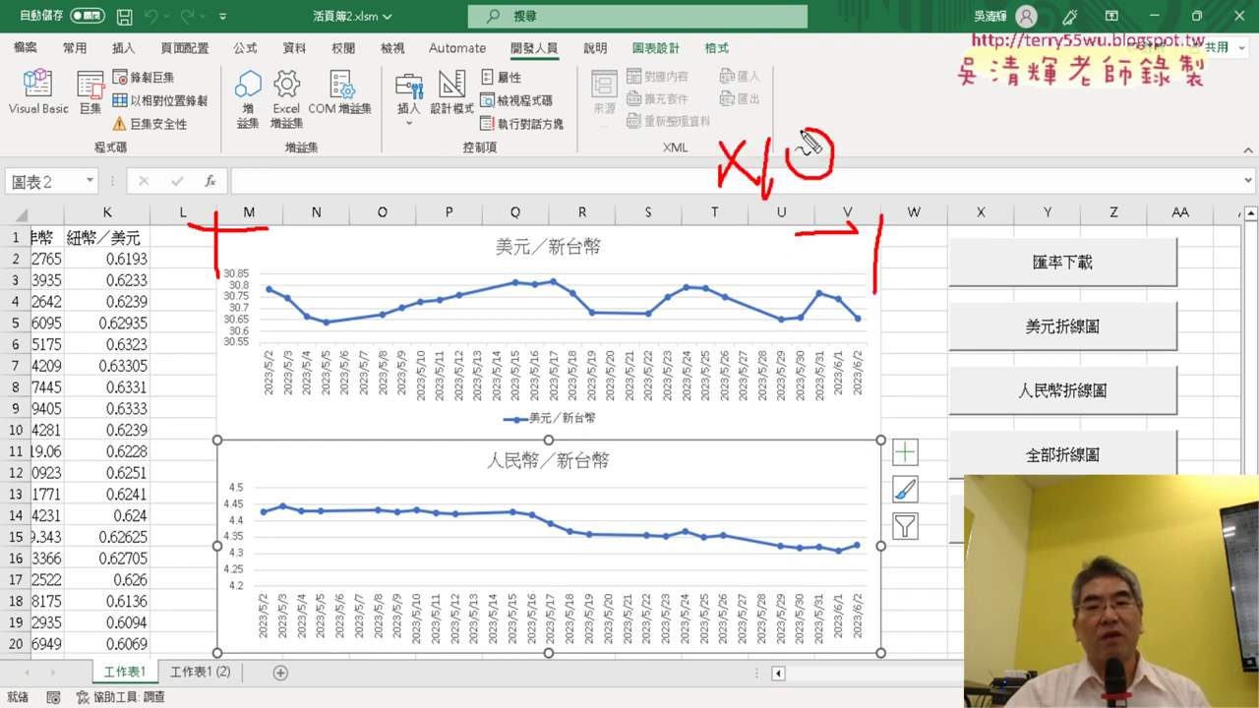
drag(897, 233, 911, 258)
drag(920, 351, 890, 411)
mouse_move(939, 307)
mouse_down()
mouse_move(905, 339)
mouse_move(944, 344)
mouse_up()
mouse_move(950, 307)
mouse_down()
mouse_move(952, 345)
mouse_move(960, 330)
mouse_up()
drag(351, 235, 436, 224)
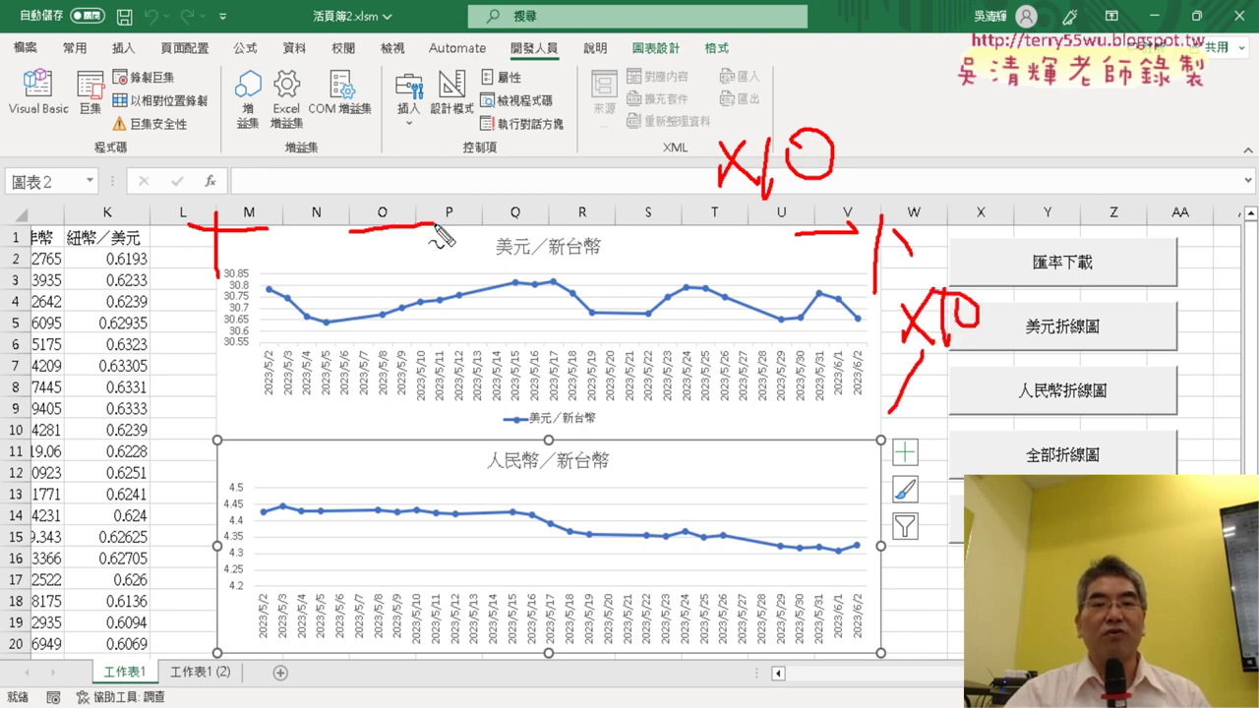
drag(256, 444, 476, 434)
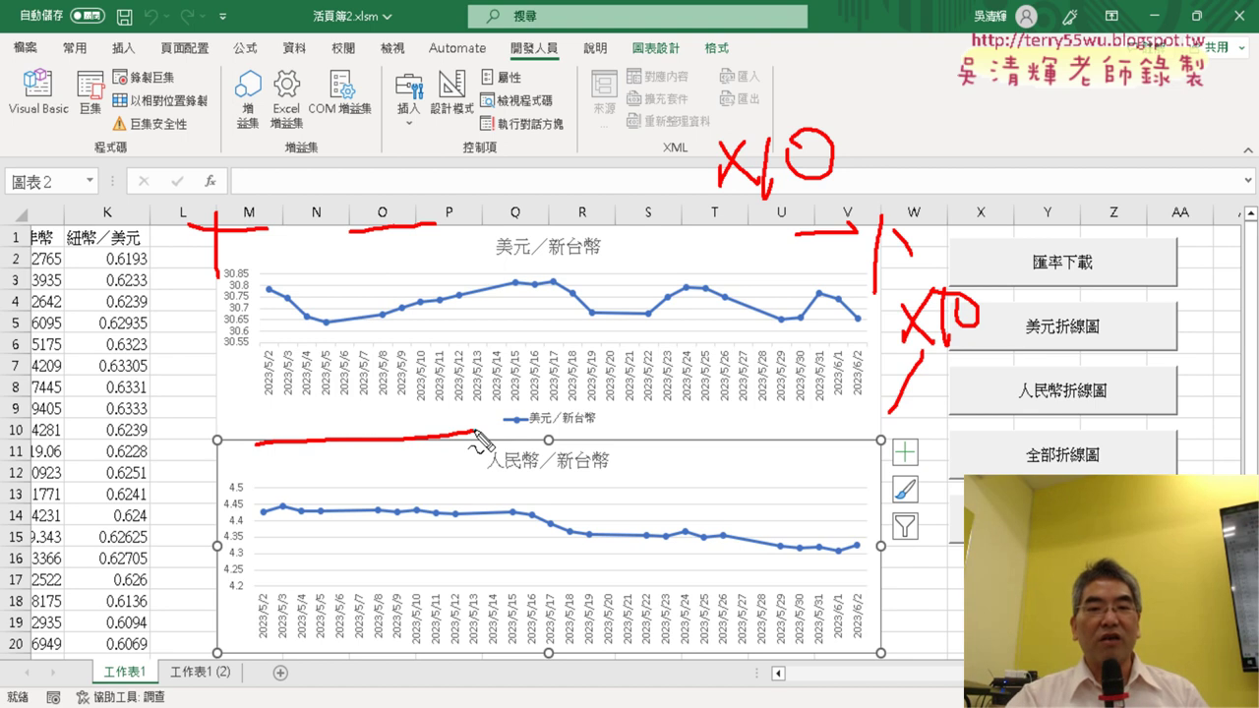
drag(543, 272, 536, 366)
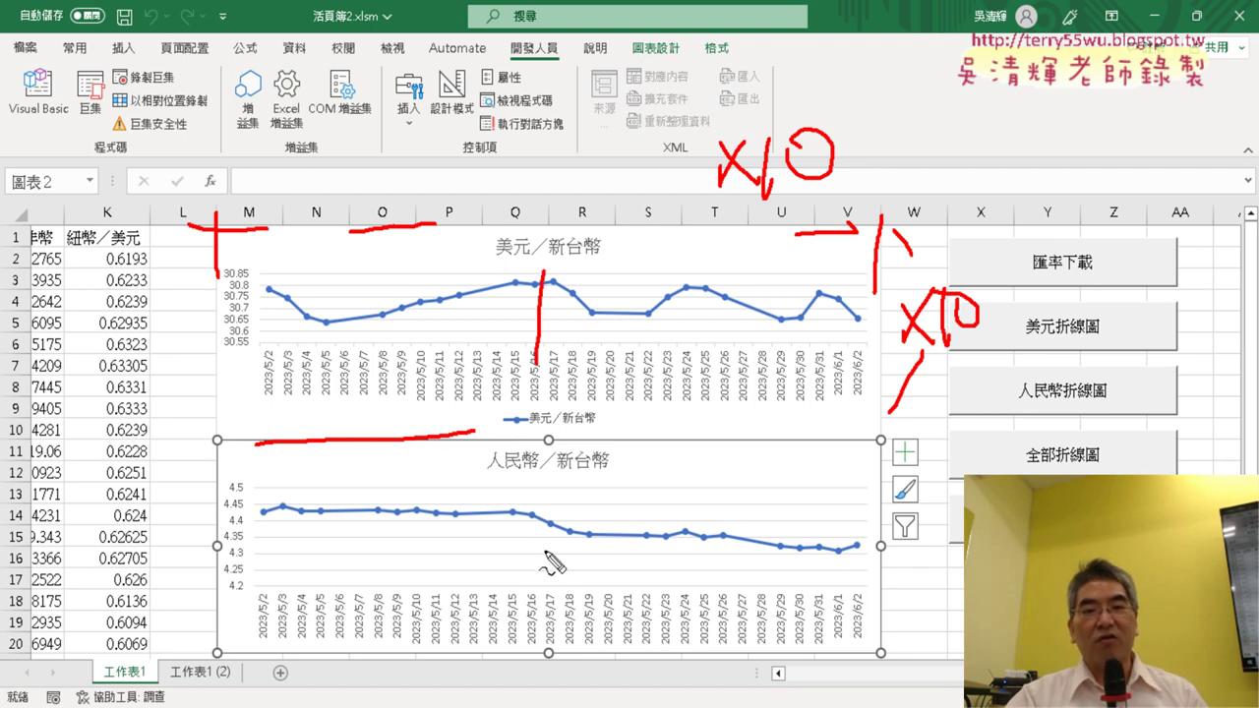
drag(518, 531, 594, 573)
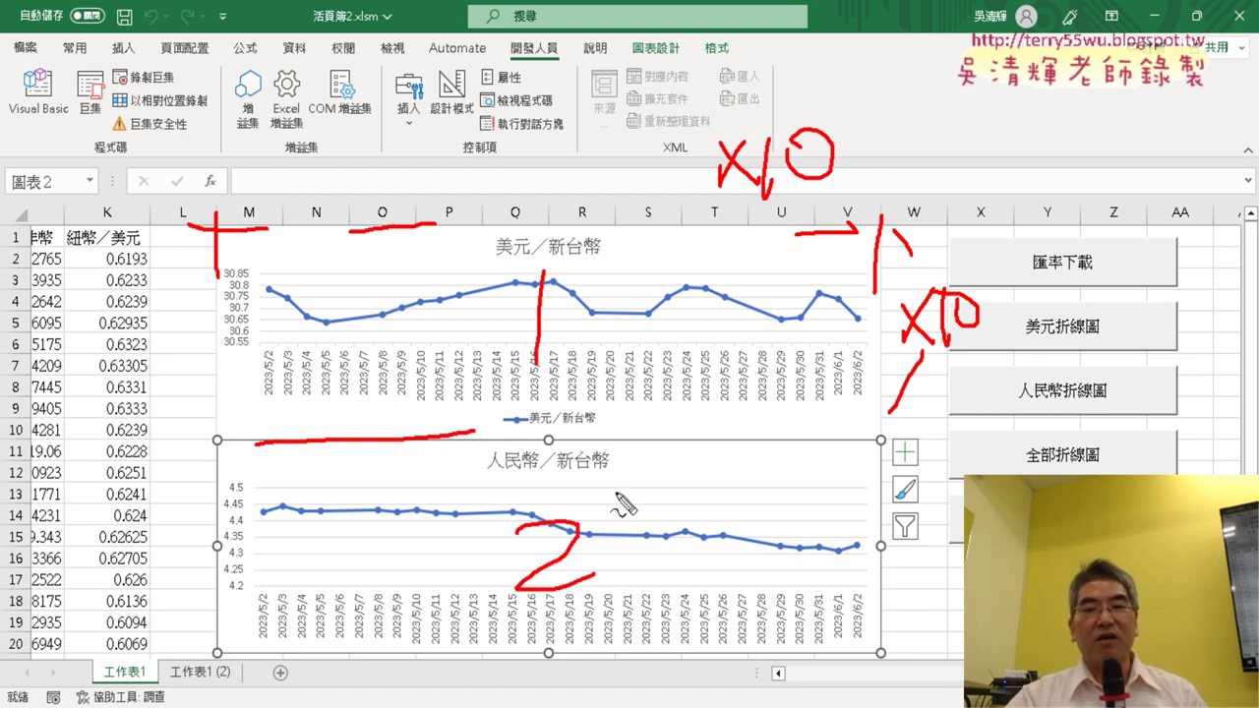
mouse_move(217, 440)
mouse_down()
mouse_move(256, 438)
mouse_move(229, 536)
mouse_up()
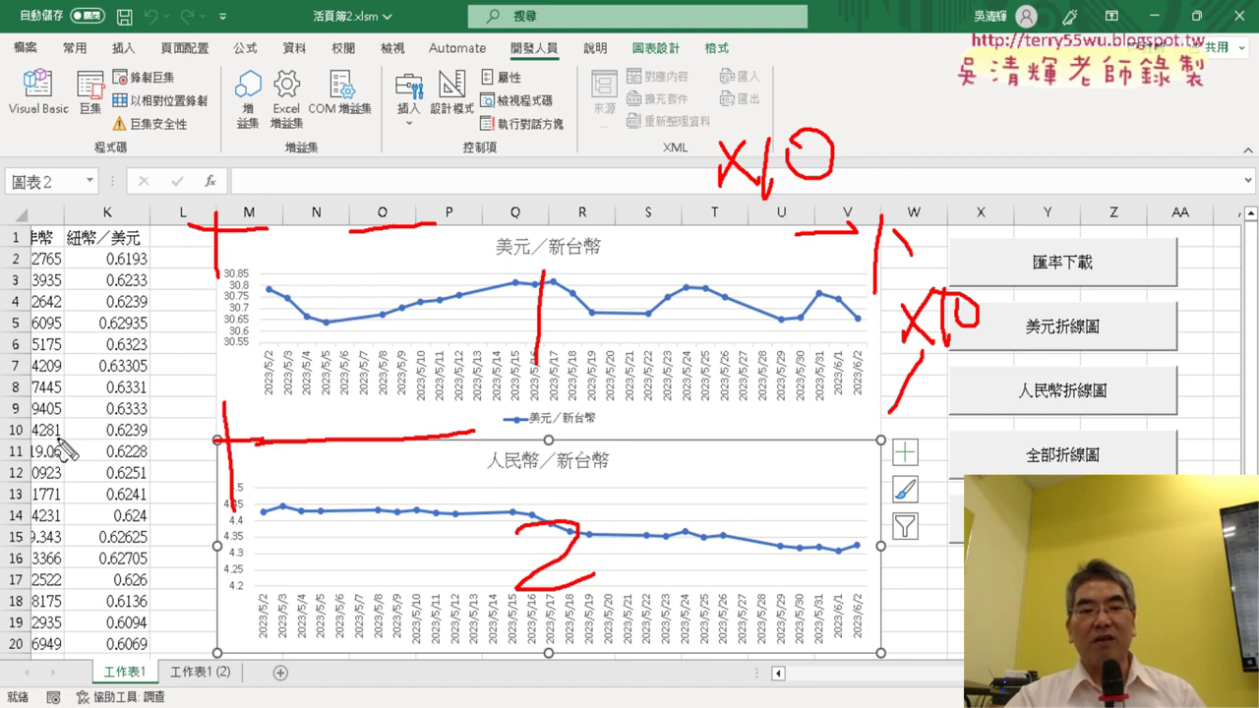
drag(64, 455, 34, 455)
mouse_move(120, 399)
mouse_down()
mouse_move(120, 457)
mouse_move(175, 466)
mouse_move(183, 427)
mouse_move(194, 477)
mouse_move(144, 500)
mouse_move(210, 462)
mouse_move(202, 482)
mouse_up()
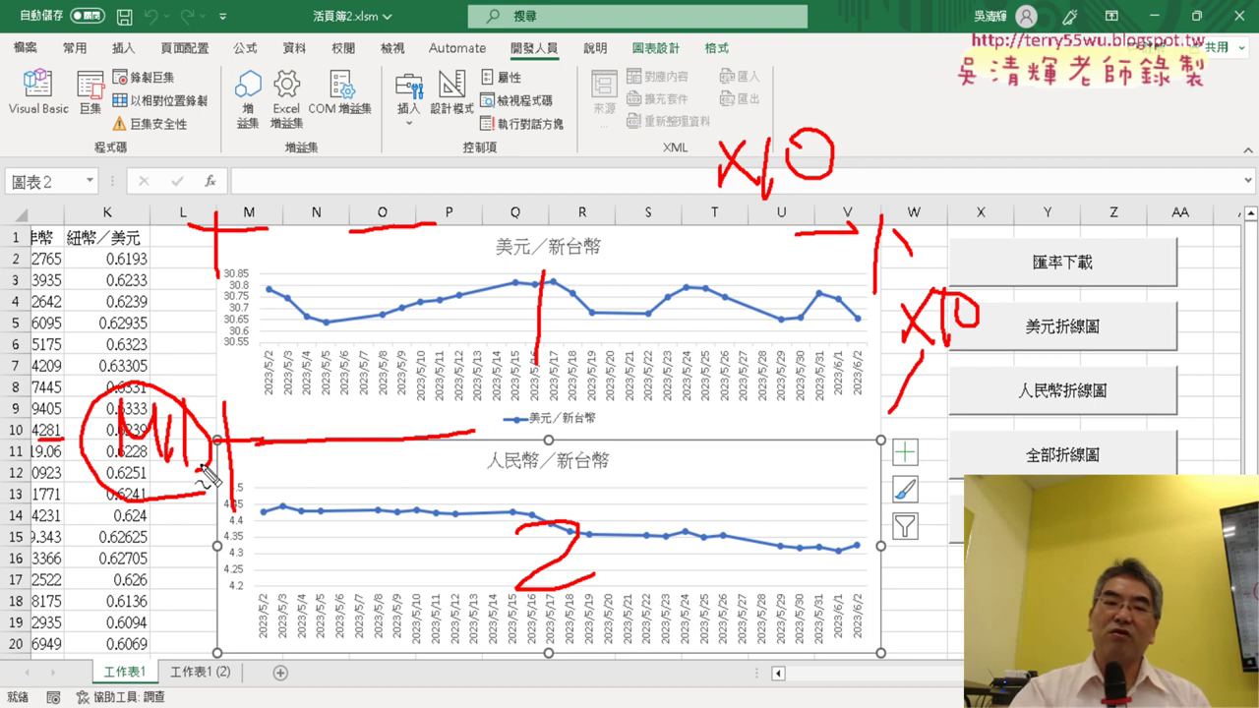
key(Escape)
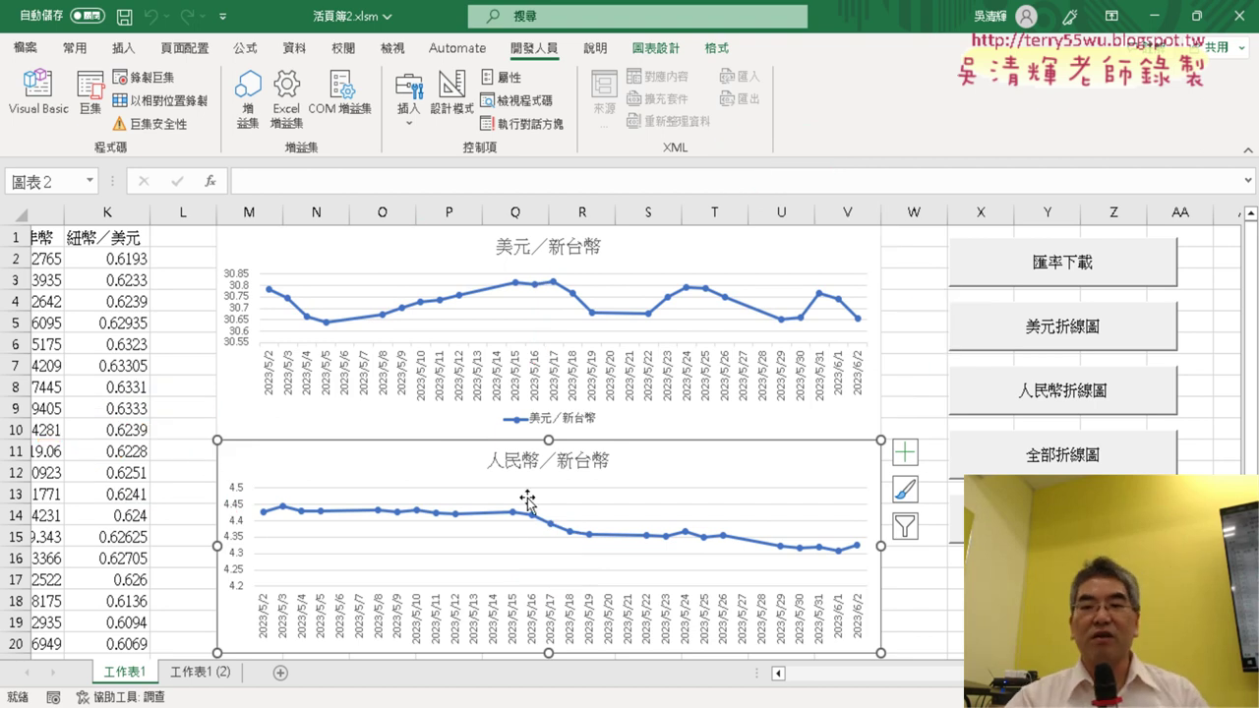
Step: Run 全部折線圖 to redraw both charts, then mark each chart's starting row
click(1075, 459)
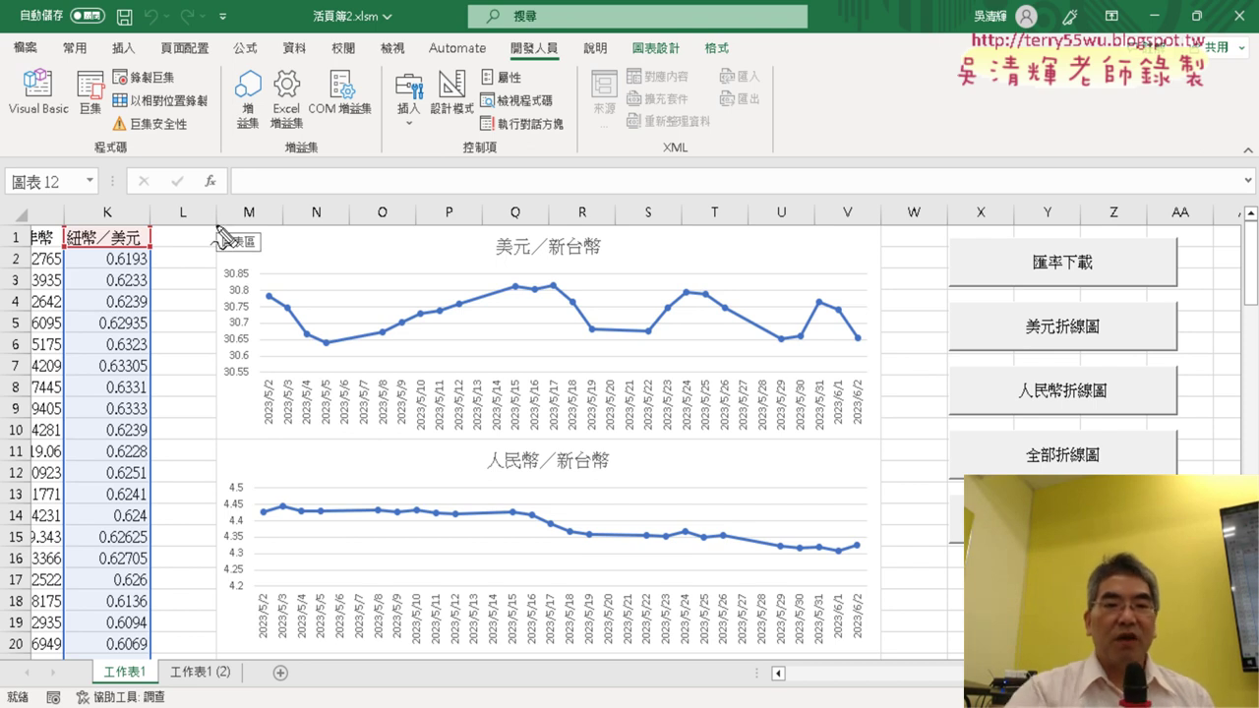
mouse_move(217, 204)
mouse_down()
mouse_move(218, 271)
mouse_move(237, 228)
mouse_up()
drag(252, 184, 257, 259)
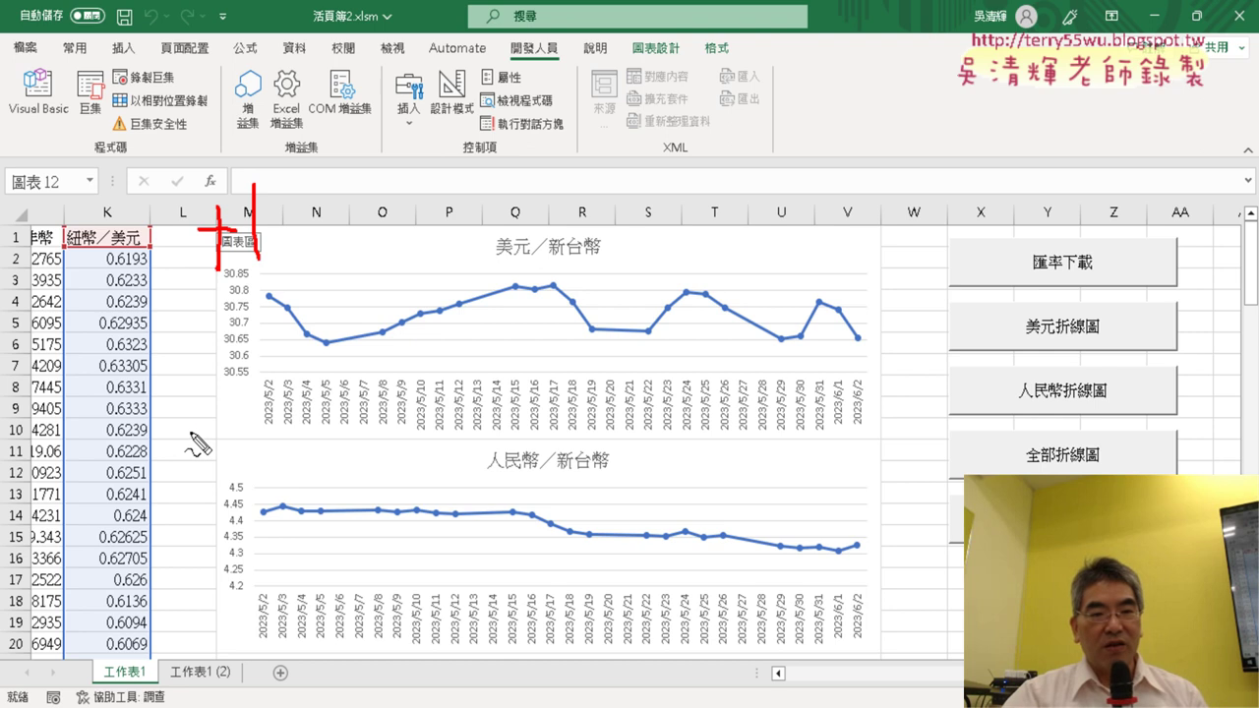
drag(190, 430, 268, 431)
drag(283, 380, 284, 448)
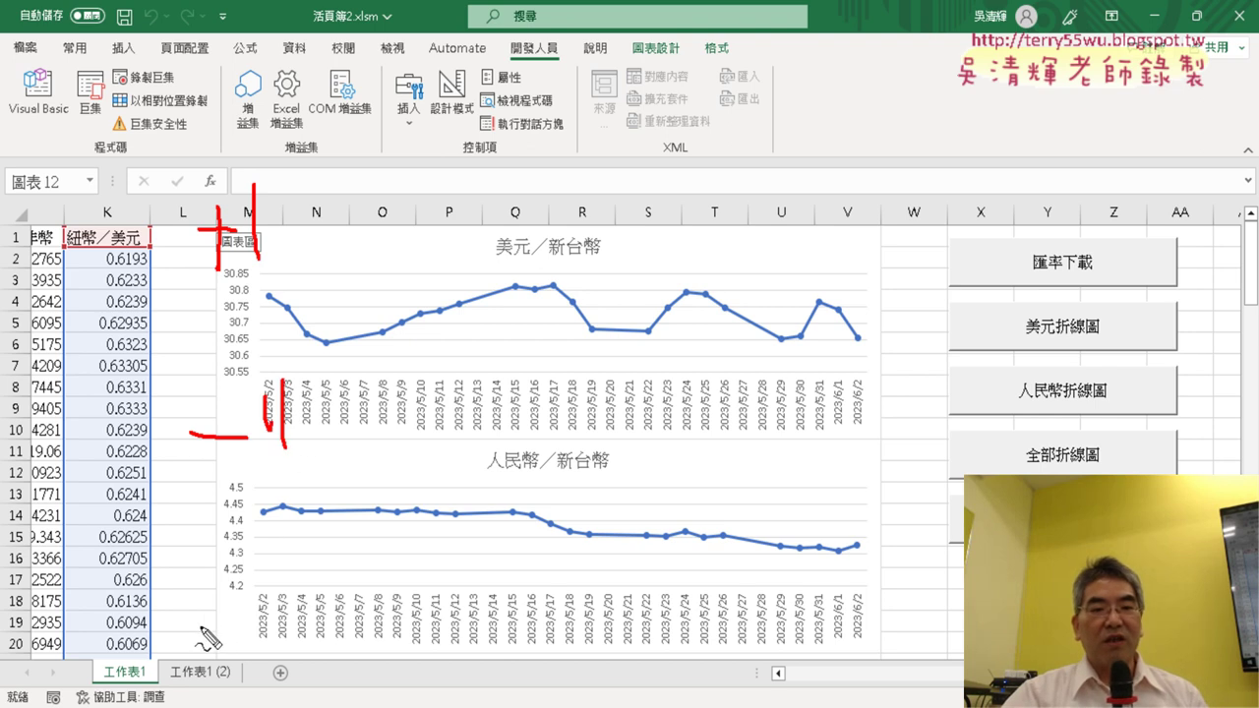
drag(200, 627, 300, 624)
drag(315, 578, 316, 637)
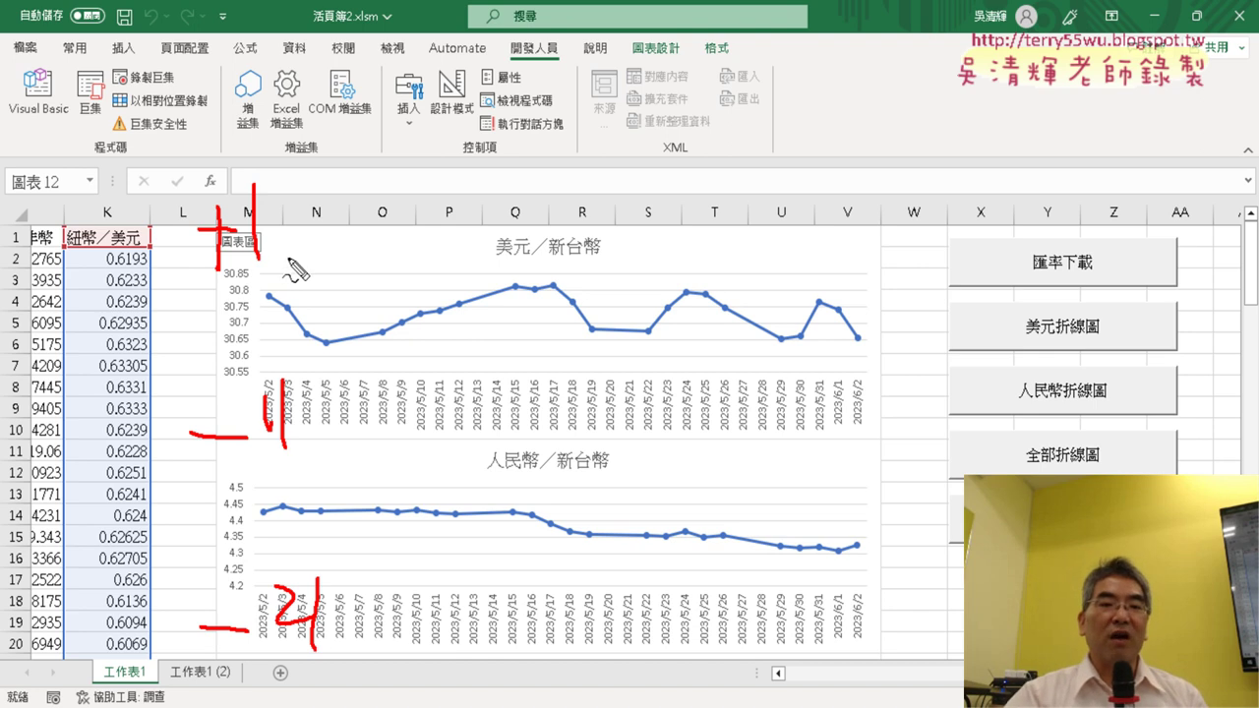
drag(251, 264, 272, 264)
Step: Handwrite K=1 and k=k+10 beside the charts to explain their placement, then clear the ink
drag(389, 122, 396, 242)
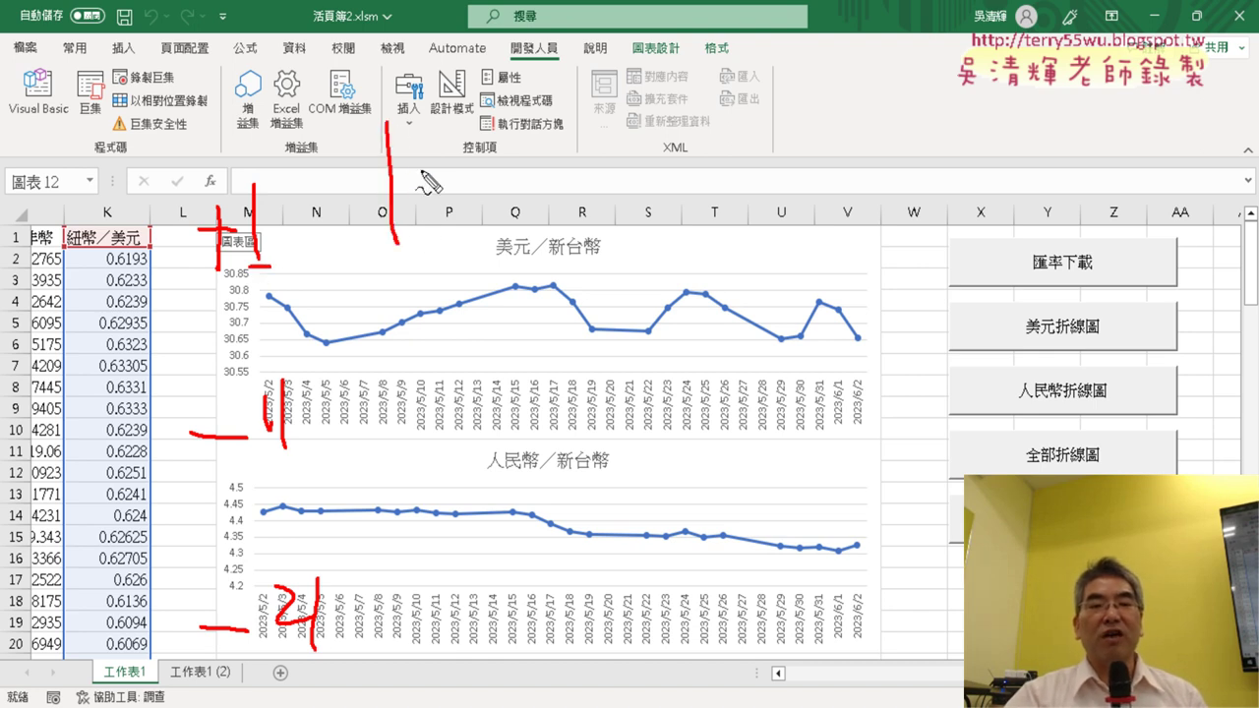
mouse_move(421, 166)
mouse_down()
mouse_move(417, 224)
mouse_move(463, 191)
mouse_move(472, 206)
mouse_up()
drag(487, 157, 487, 267)
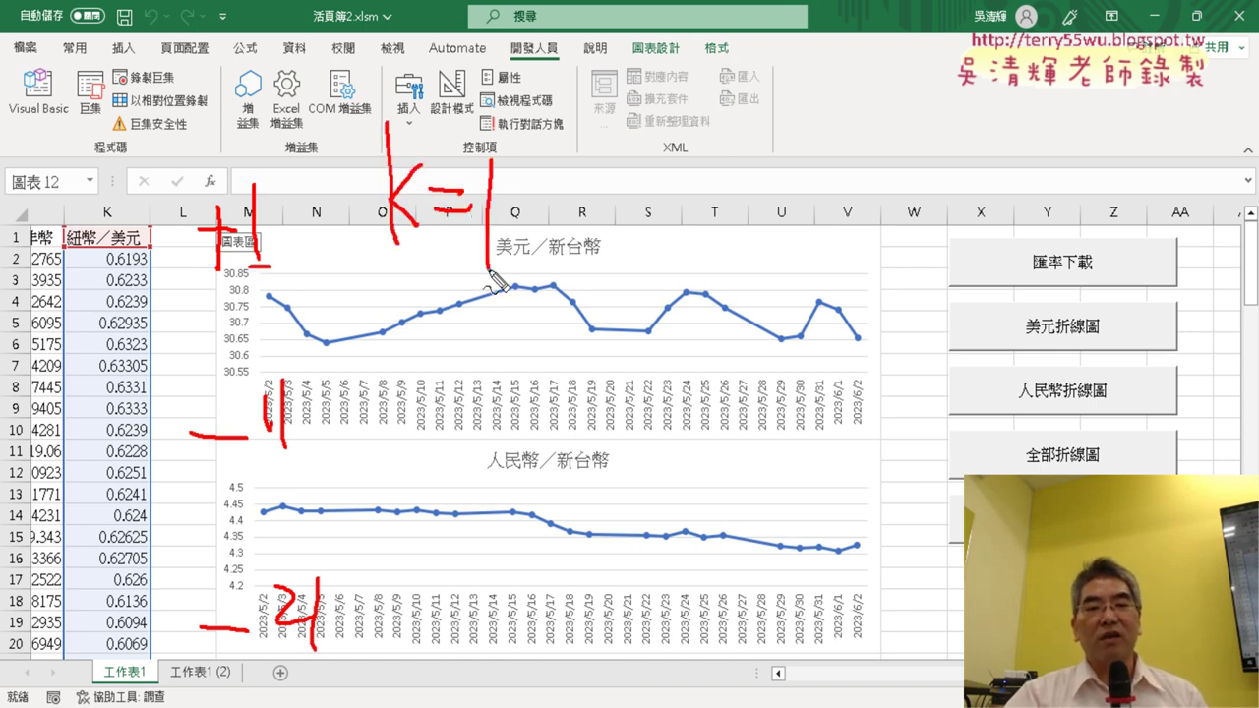
drag(224, 465, 288, 466)
drag(369, 377, 374, 464)
mouse_move(398, 418)
mouse_down()
mouse_move(421, 409)
mouse_move(421, 435)
mouse_up()
mouse_move(439, 430)
mouse_down()
mouse_move(477, 430)
mouse_move(487, 447)
mouse_up()
mouse_move(495, 398)
mouse_down()
mouse_move(497, 452)
mouse_move(566, 448)
mouse_move(588, 459)
mouse_move(581, 476)
mouse_up()
mouse_move(595, 436)
mouse_down()
mouse_move(592, 476)
mouse_move(621, 445)
mouse_up()
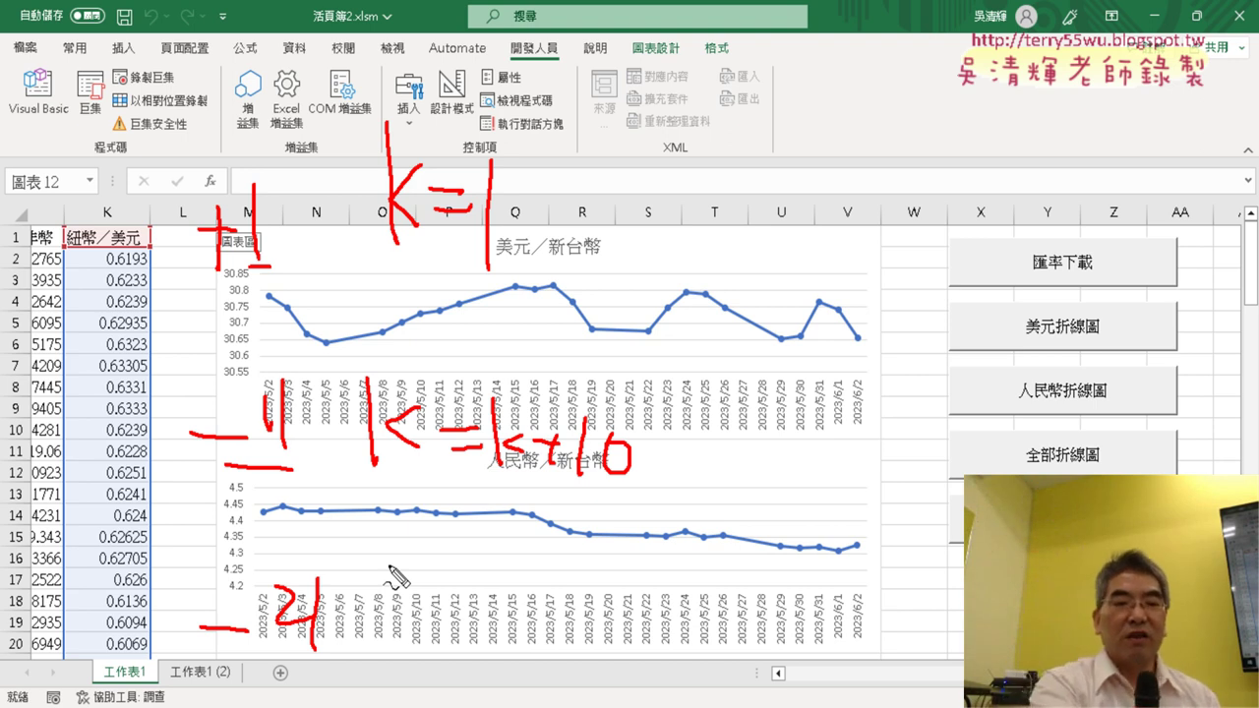
key(Escape)
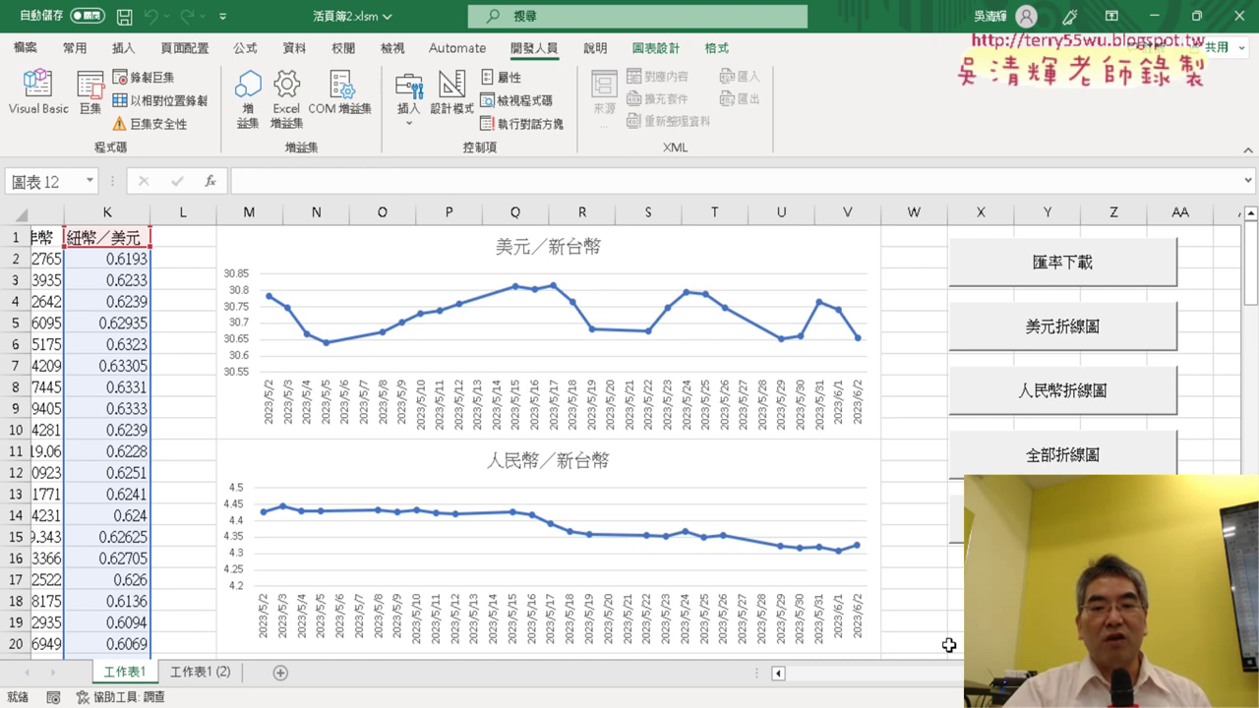
Step: Select the currency columns, ending with all of B through K
scroll(617, 581, left, 5)
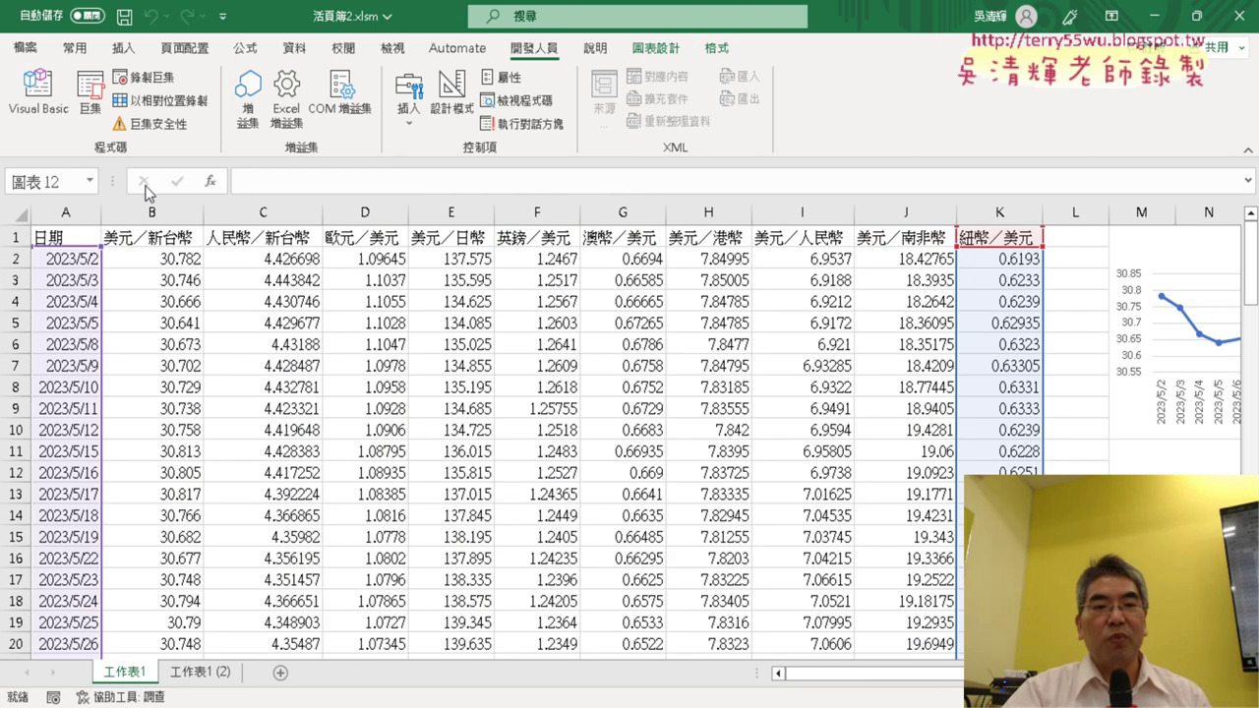
click(143, 212)
click(264, 211)
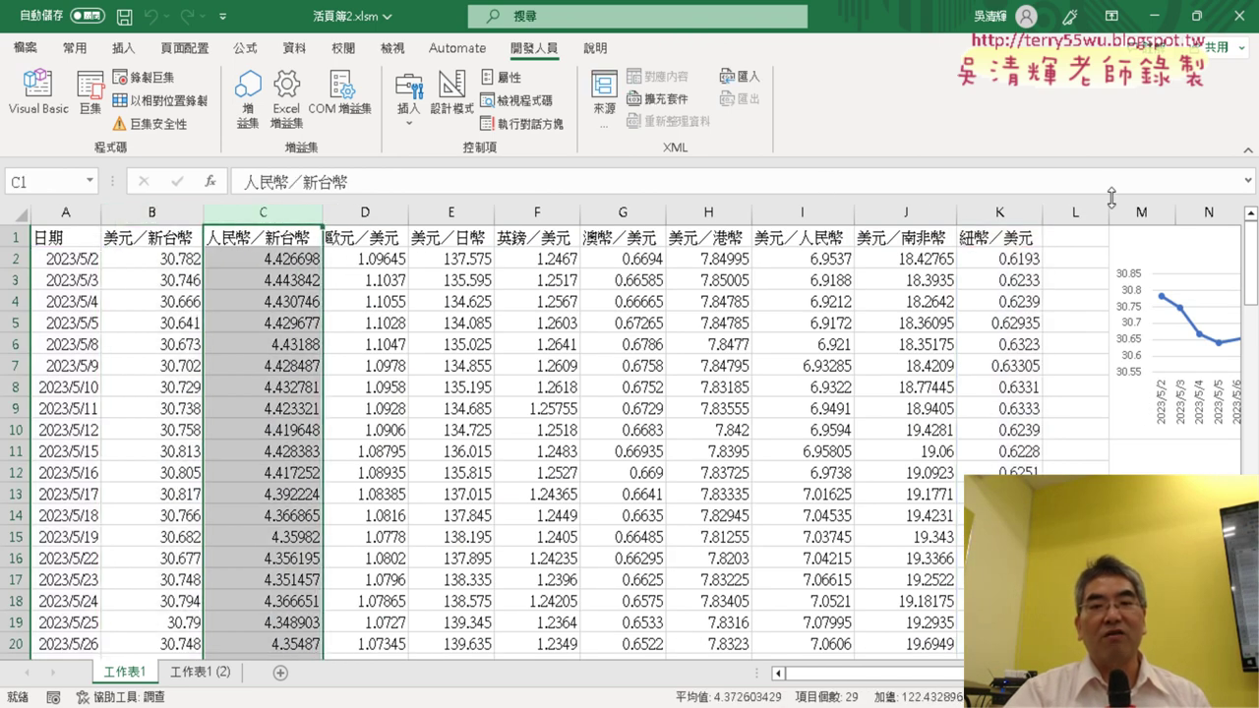
click(1009, 212)
drag(1009, 212, 183, 237)
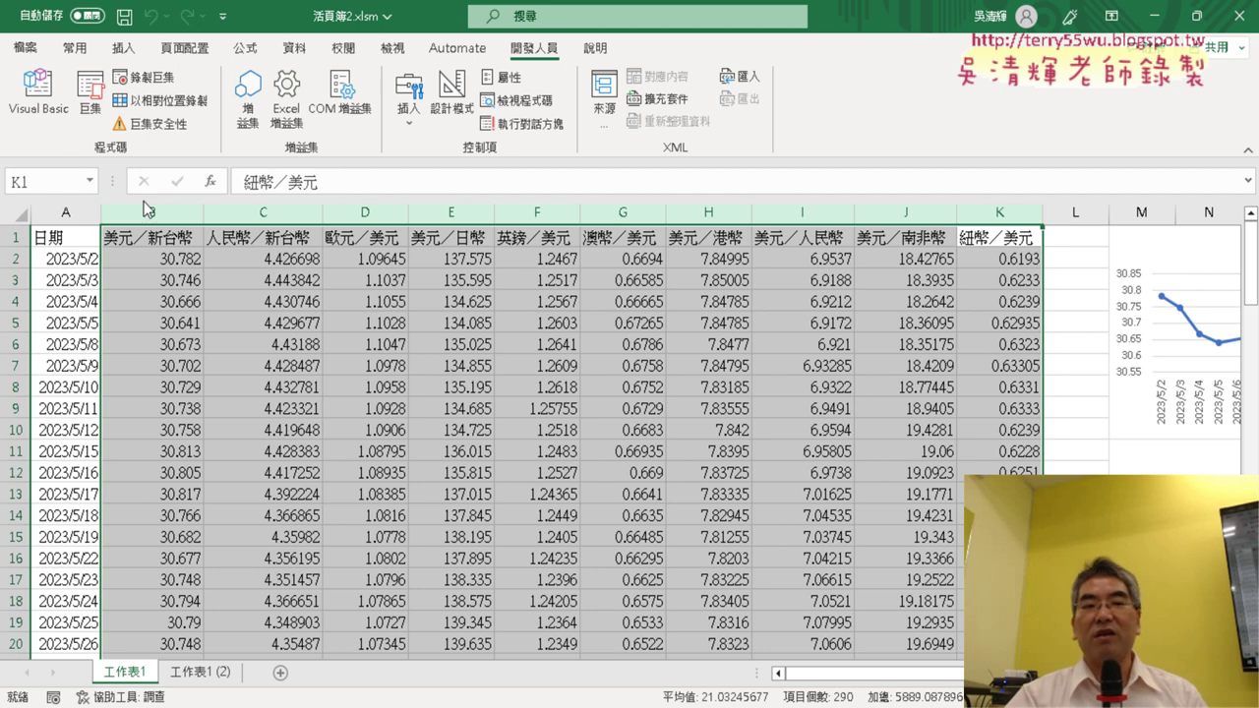
Step: Briefly open the code editor, then scroll right back to the charts and macro buttons
click(37, 93)
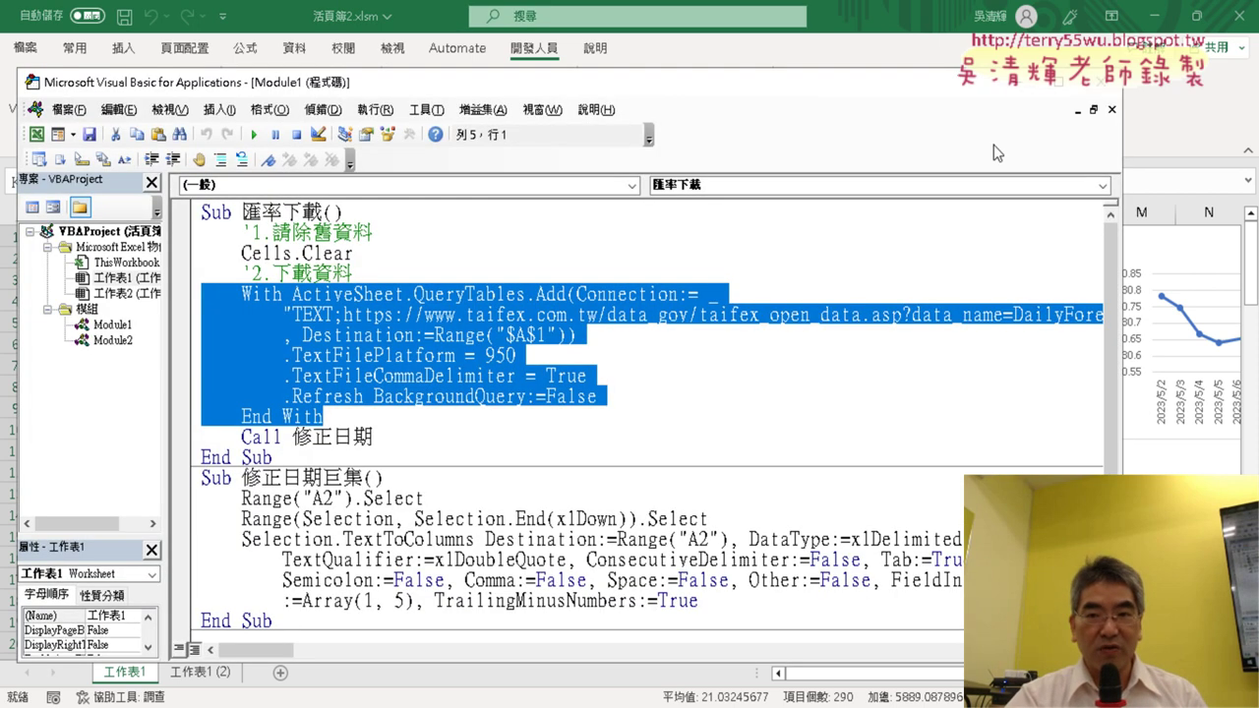
click(1101, 82)
scroll(630, 433, right, 3)
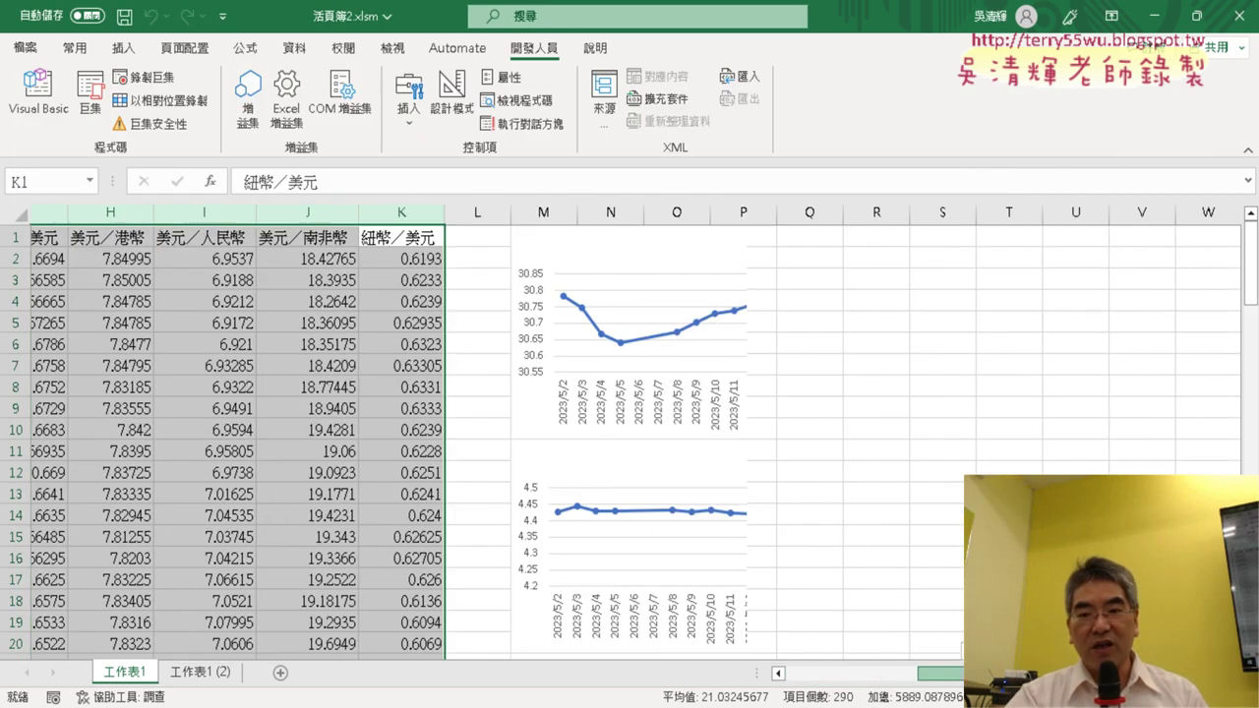
scroll(629, 432, right, 2)
Step: Open the 全部折線圖 button's assigned macro code in Module2 via Assign Macro
right_click(1128, 450)
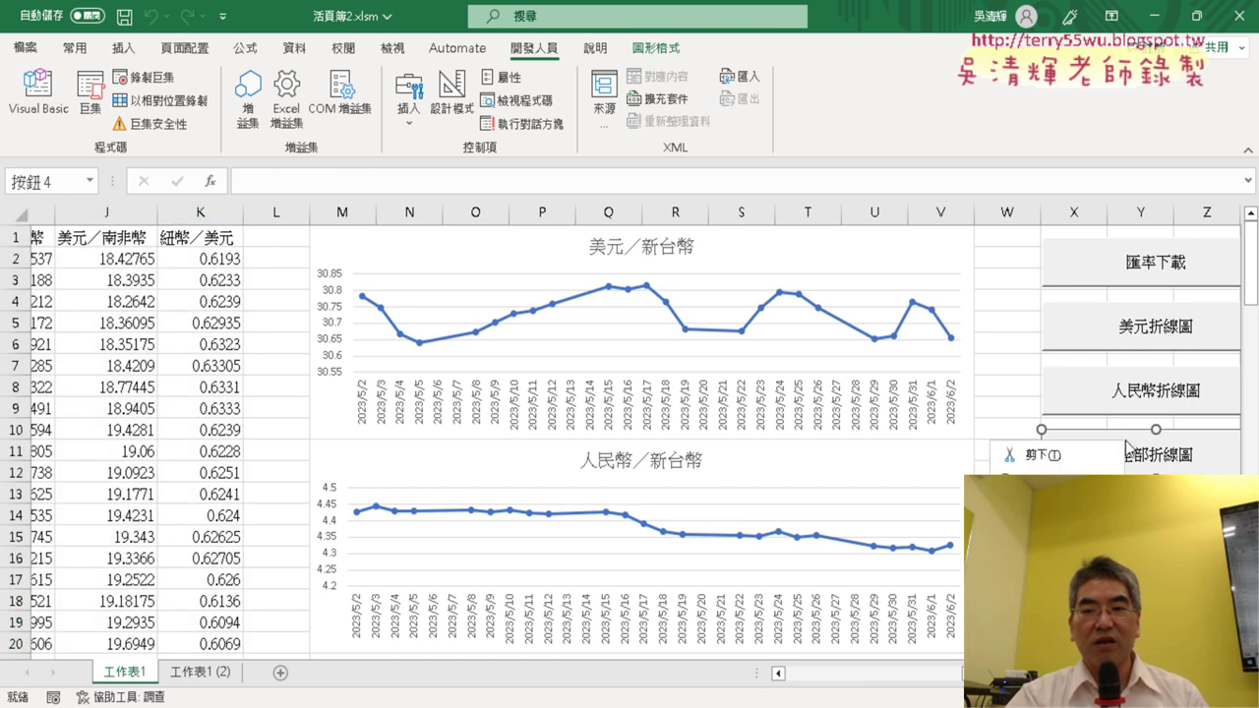
click(1042, 590)
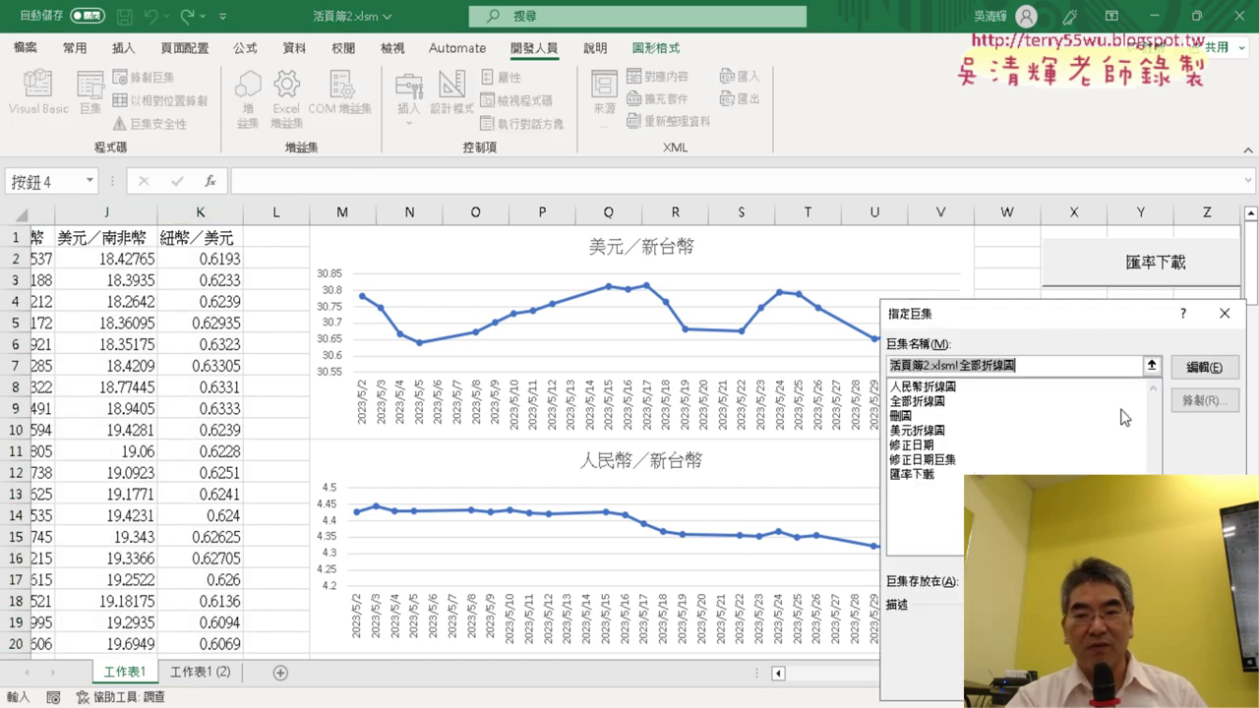
click(1203, 363)
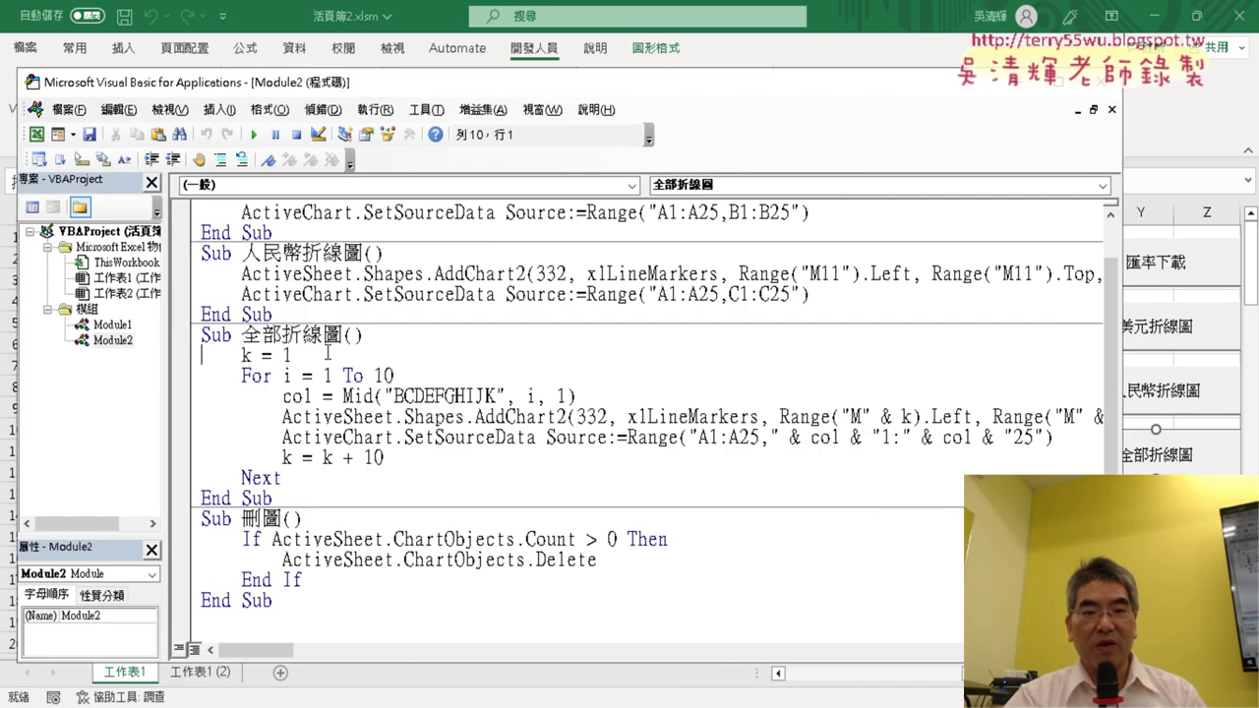
Step: Highlight the loop's k = 1, k = k + 10, column-letter, chart-creation and chart-deletion lines
drag(327, 354, 205, 361)
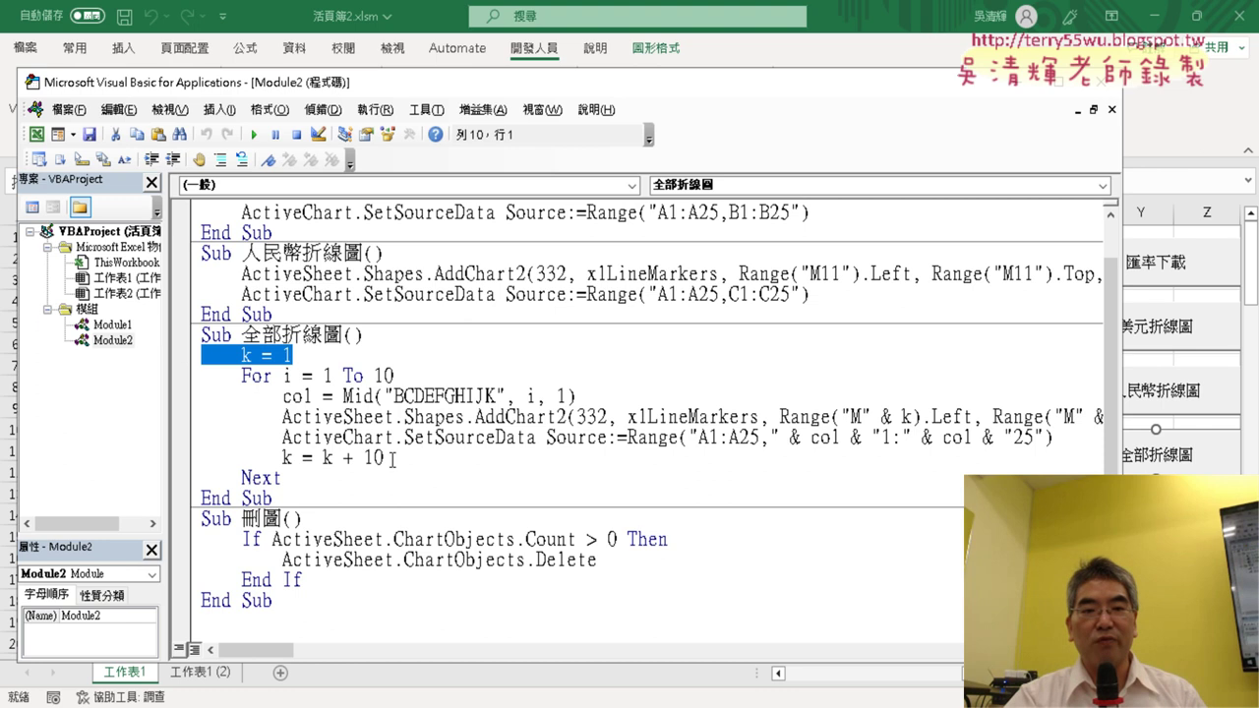
drag(392, 459, 205, 456)
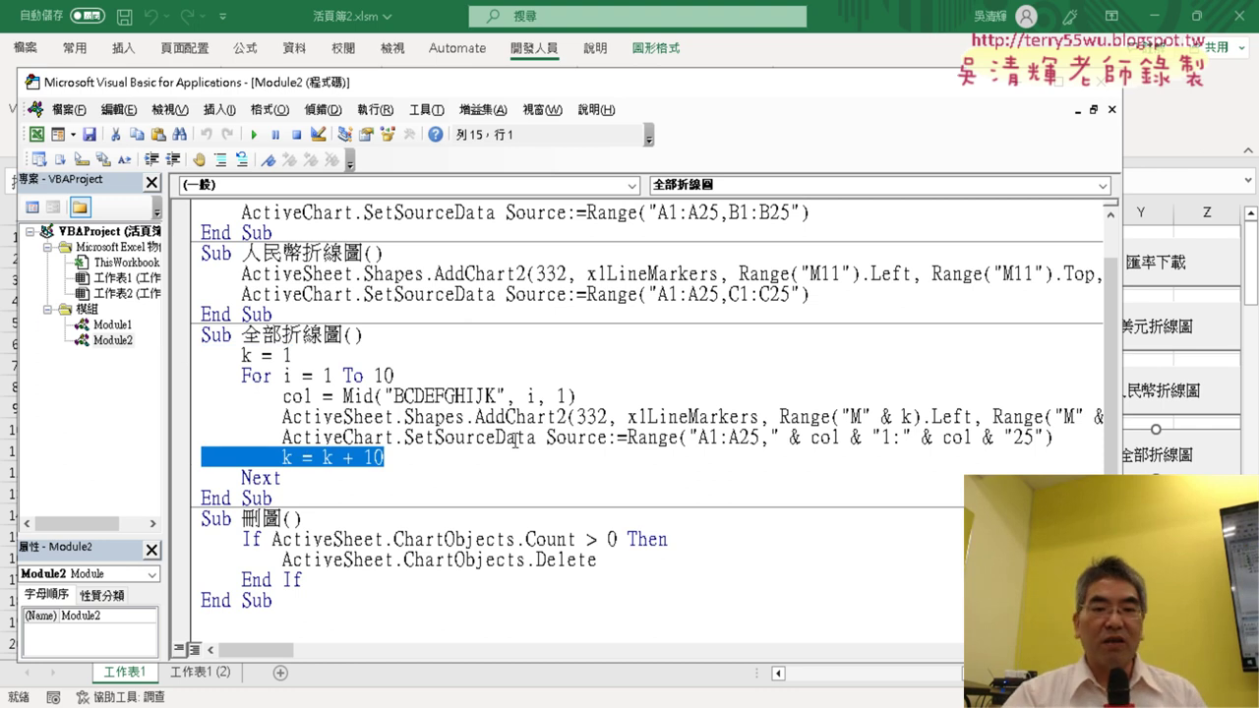
mouse_move(516, 440)
mouse_down()
mouse_move(246, 439)
mouse_move(175, 420)
mouse_up()
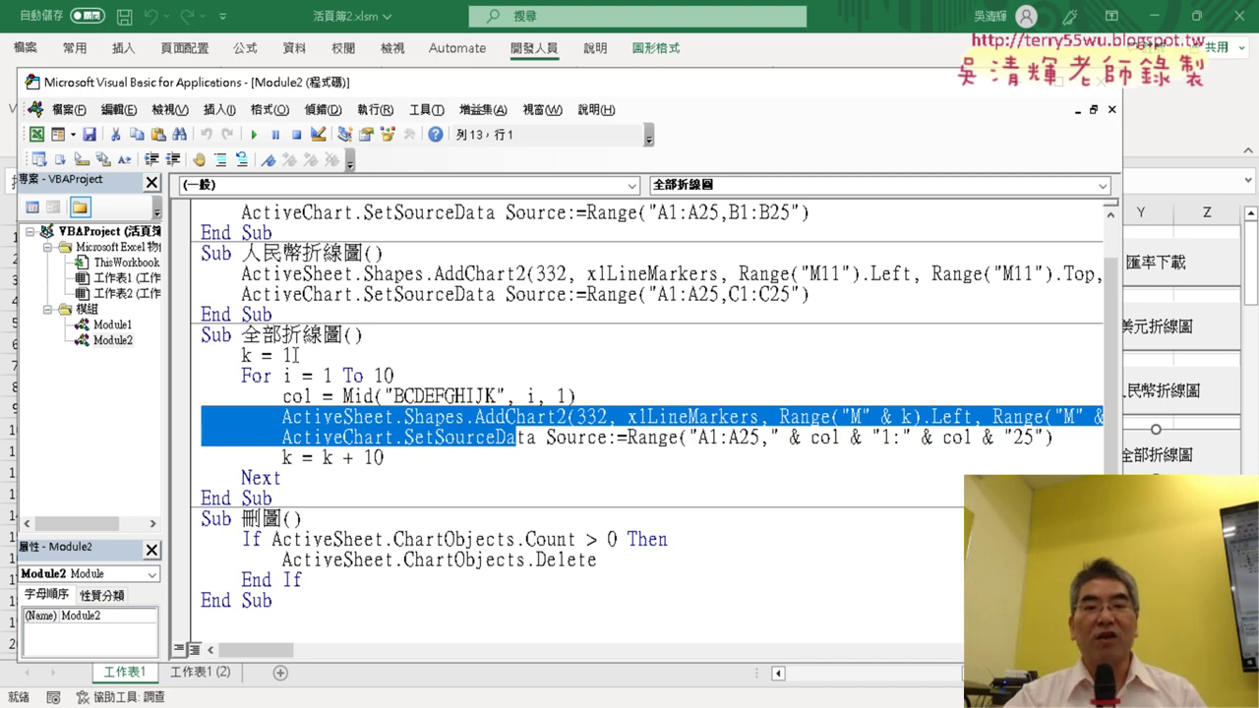
drag(294, 356, 196, 357)
drag(385, 458, 203, 465)
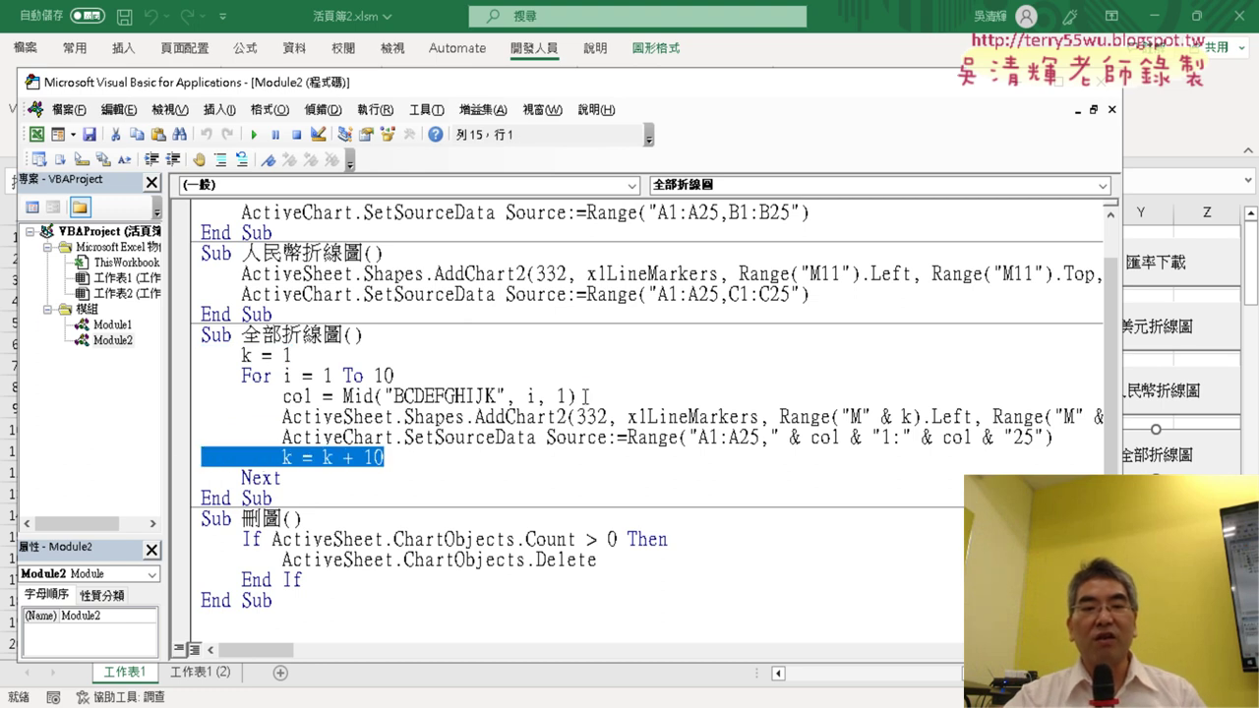
drag(585, 397, 295, 398)
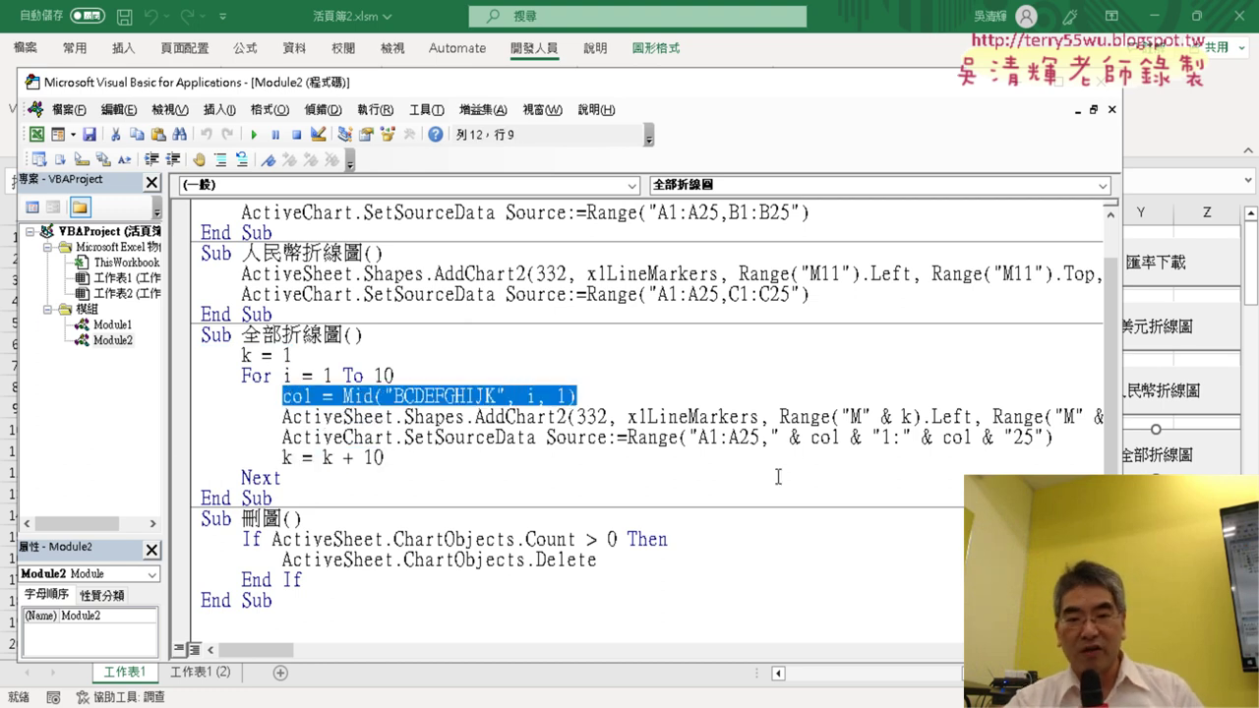
drag(771, 437, 881, 443)
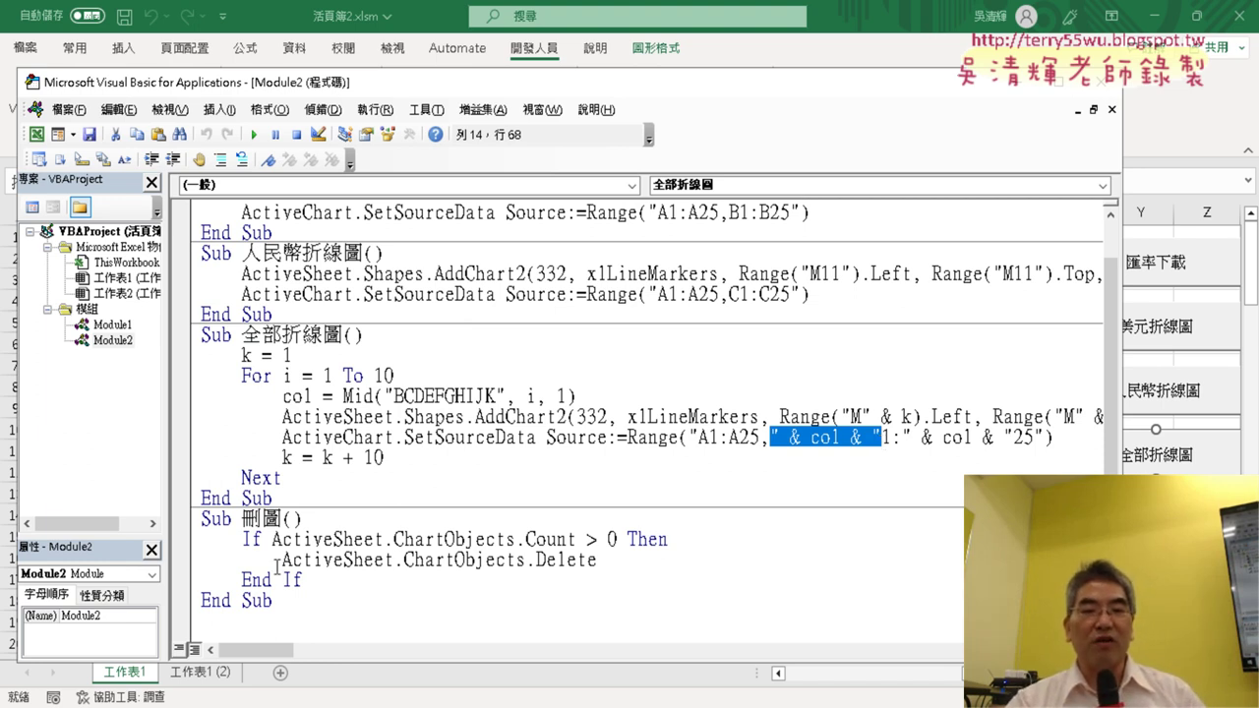
drag(279, 561, 604, 563)
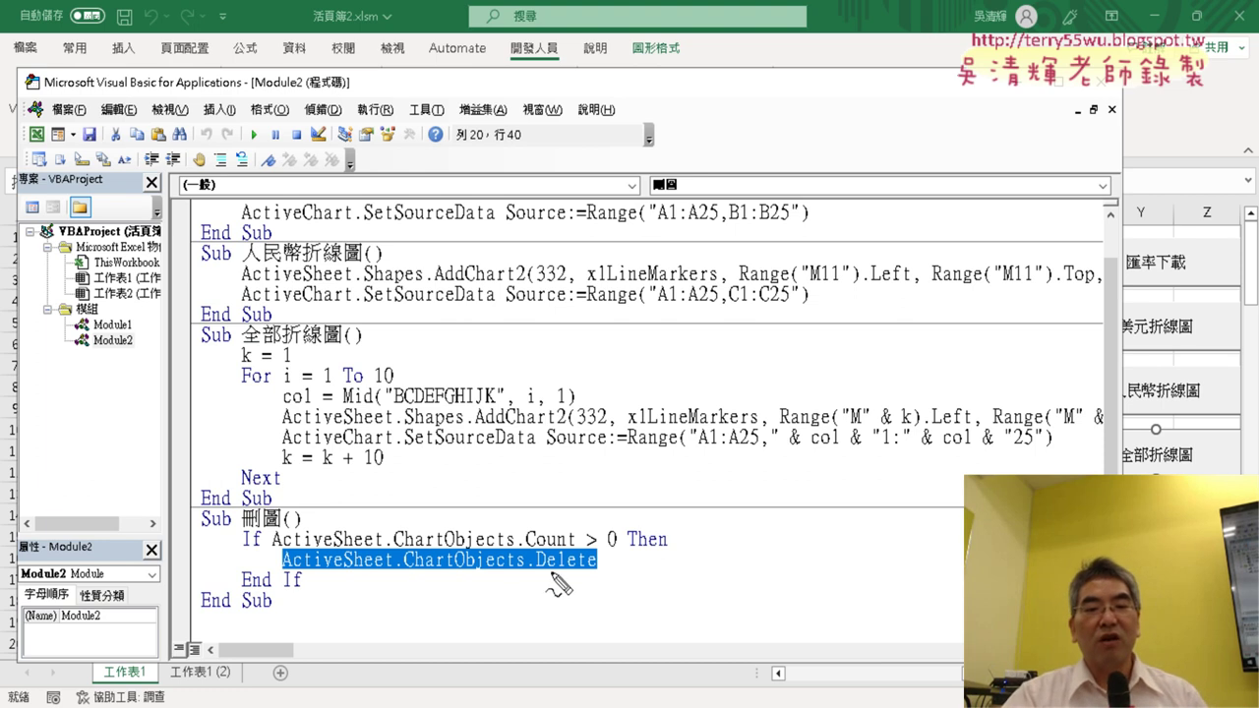
mouse_move(586, 580)
mouse_down()
mouse_move(282, 580)
mouse_move(590, 586)
mouse_up()
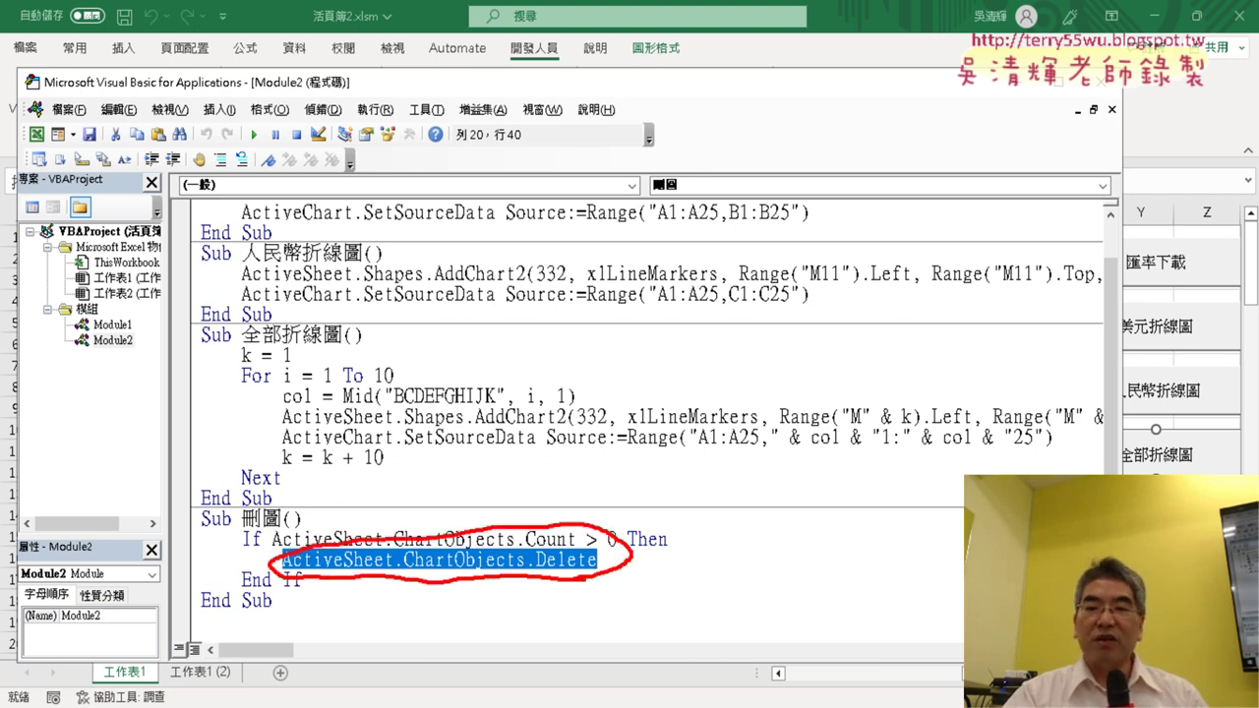
mouse_move(964, 584)
mouse_down()
mouse_move(642, 569)
mouse_move(668, 588)
mouse_up()
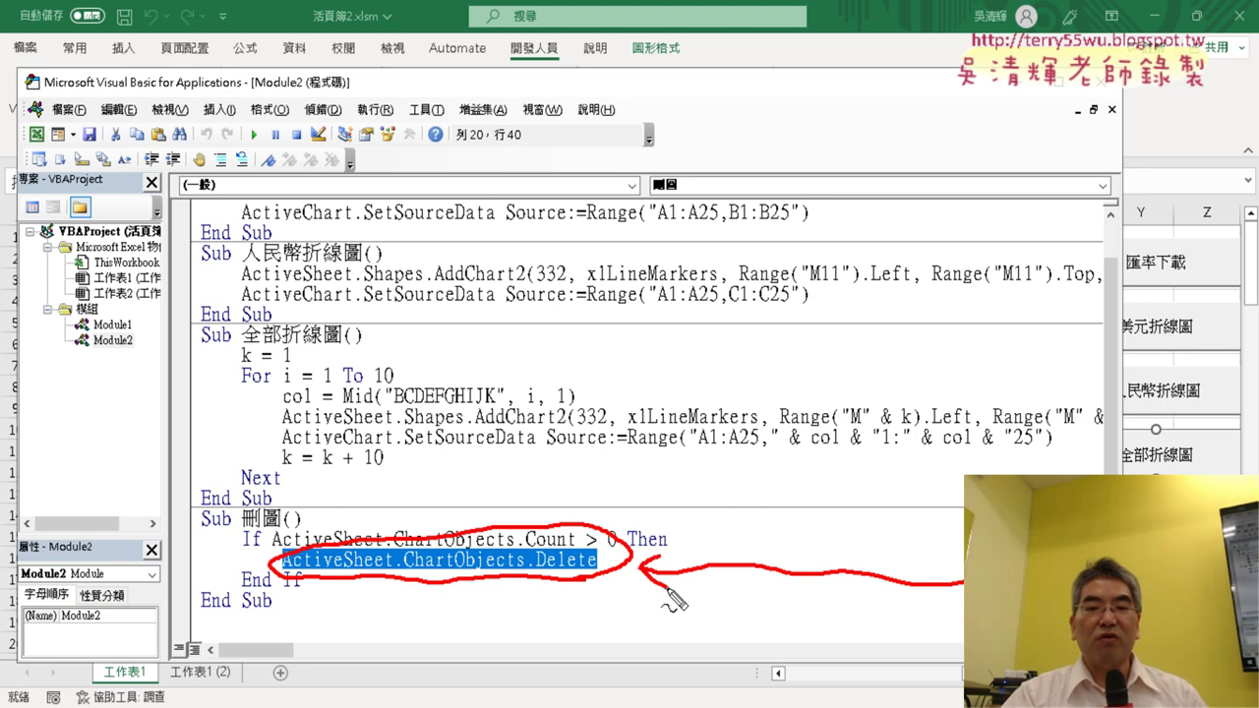
key(Escape)
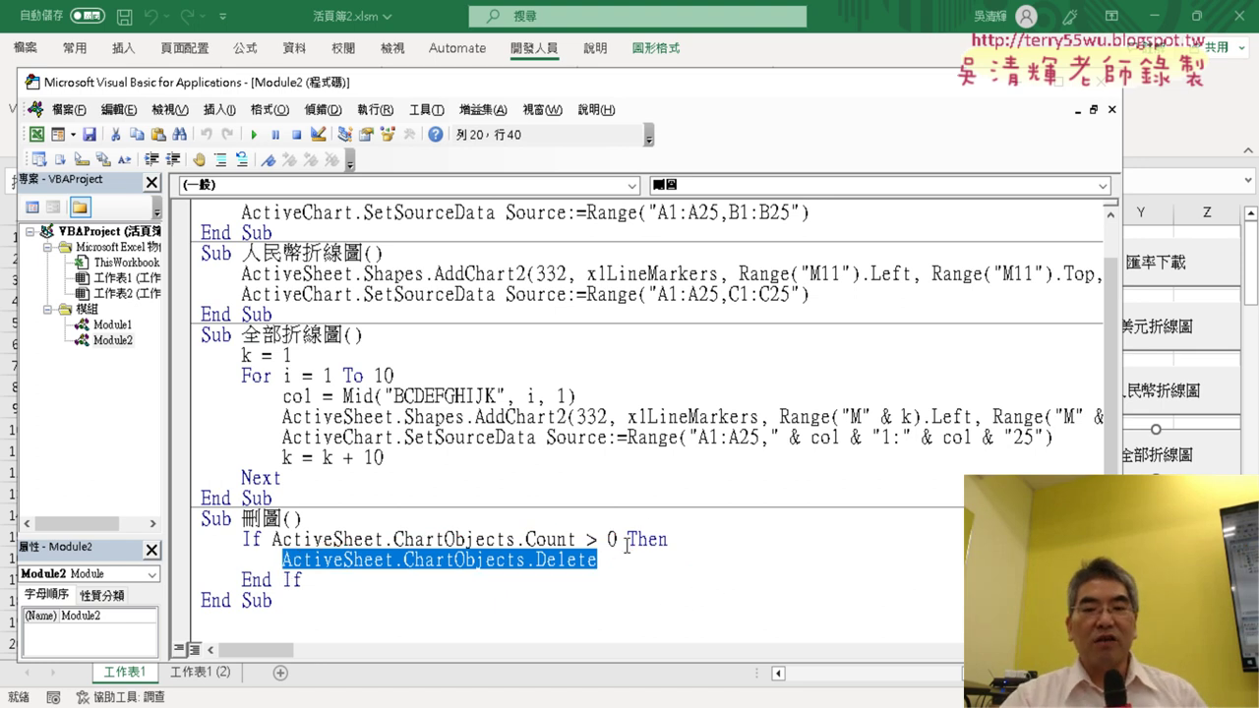
drag(619, 539, 265, 540)
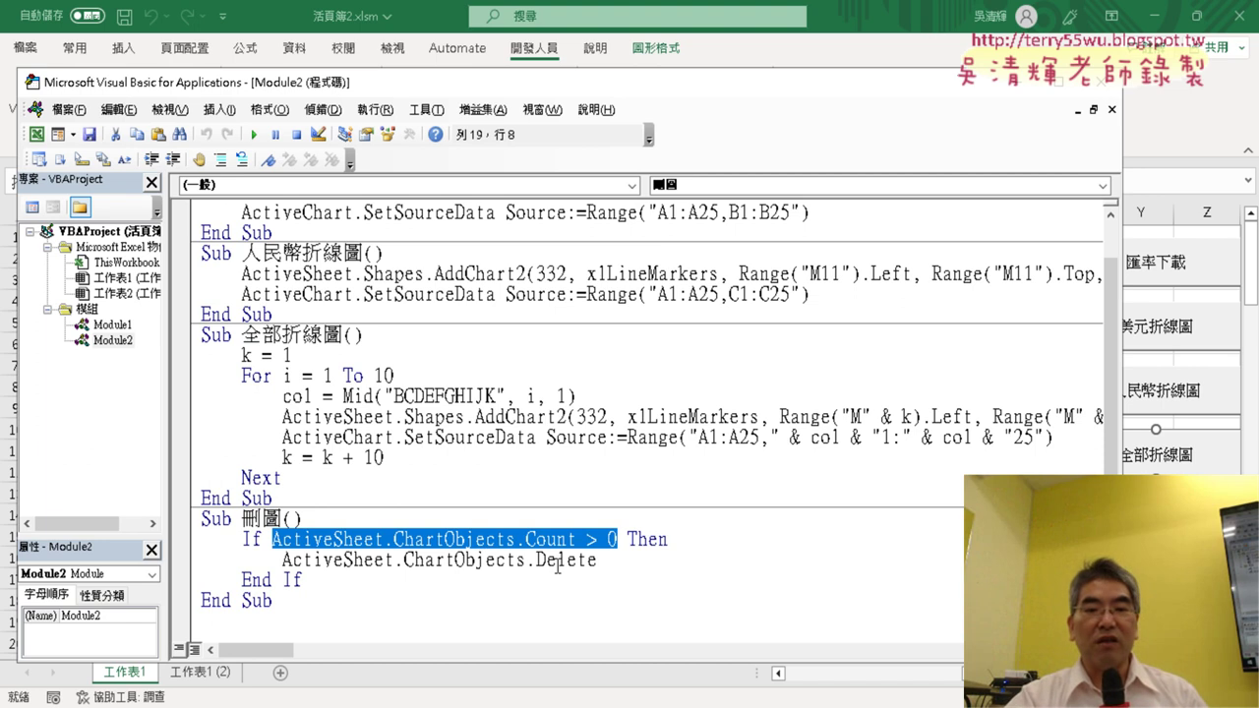
drag(580, 540, 516, 537)
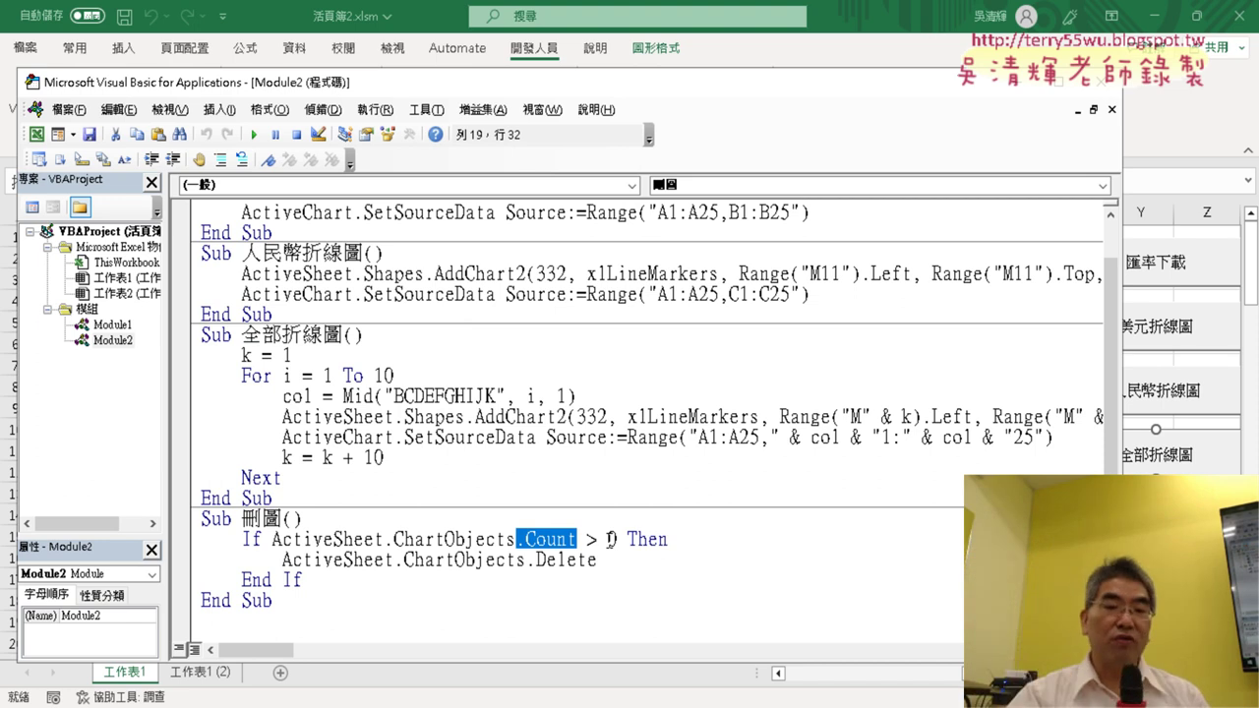
Step: Comment out the If chart-count check and its End If in the 刪圖 macro
drag(687, 539, 176, 544)
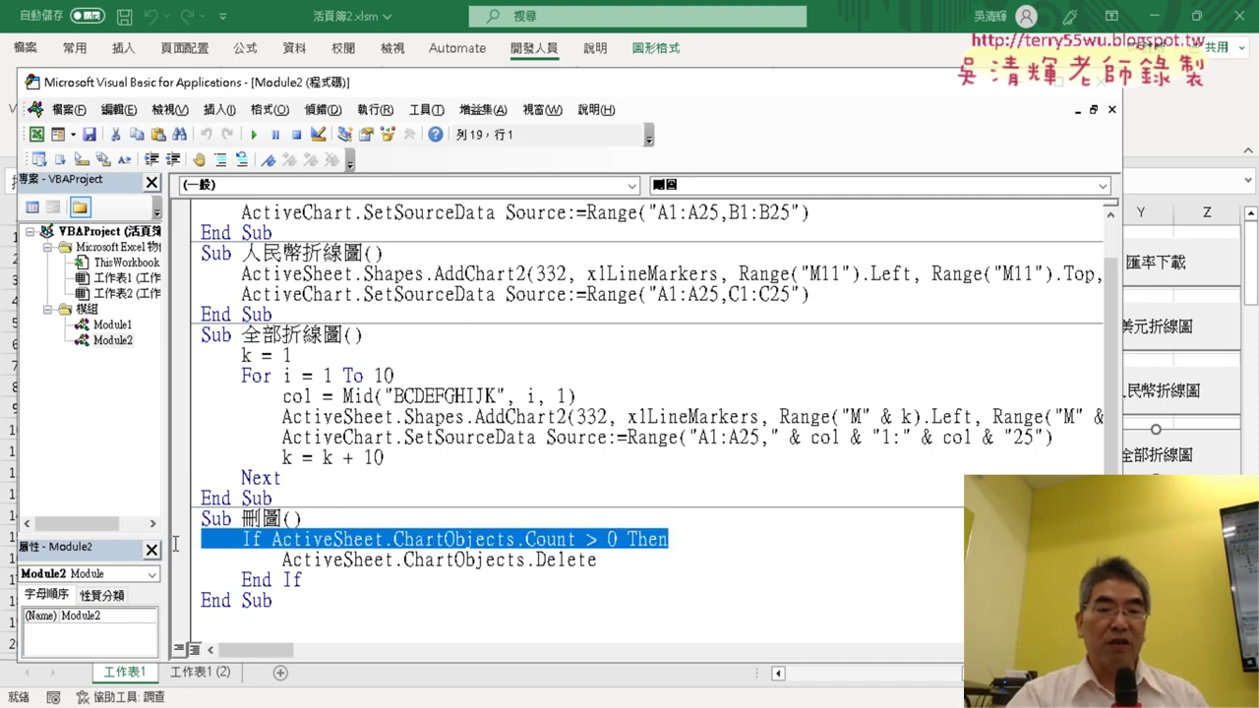
click(220, 159)
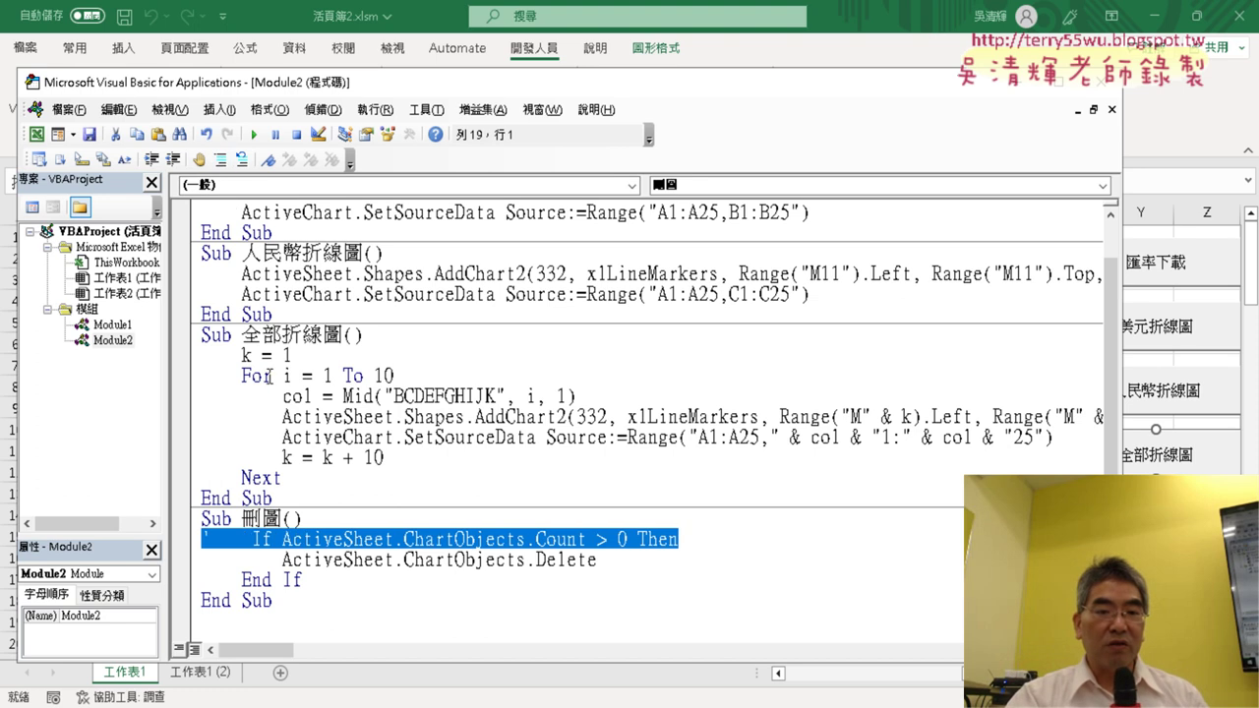
click(319, 580)
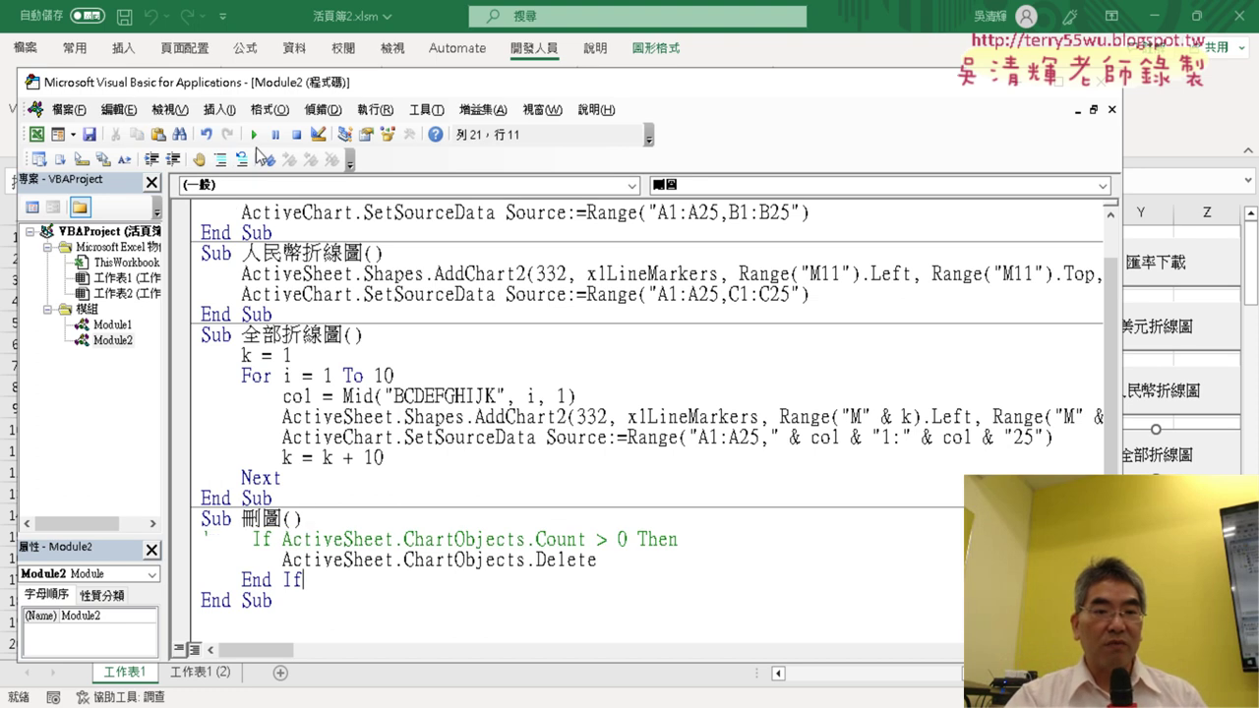
Step: Run the 刪圖 macro on the chart-free sheet, triggering run-time error 1004
key(alt+F11)
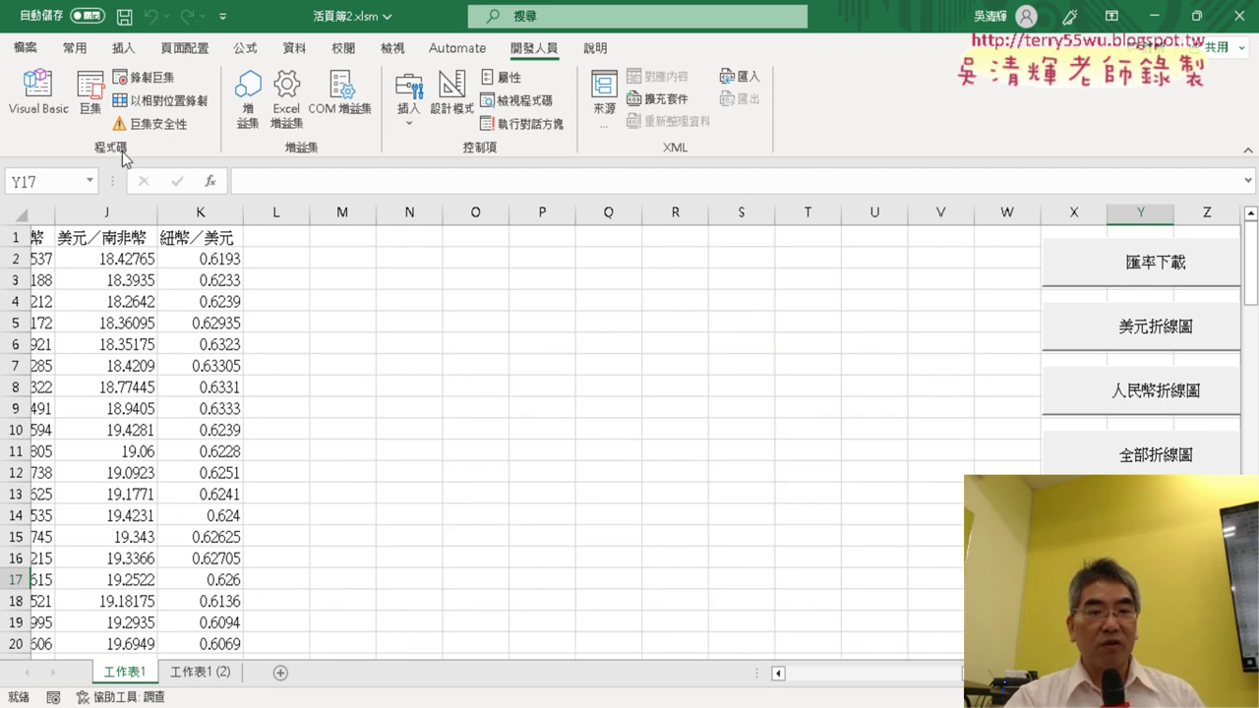
click(37, 94)
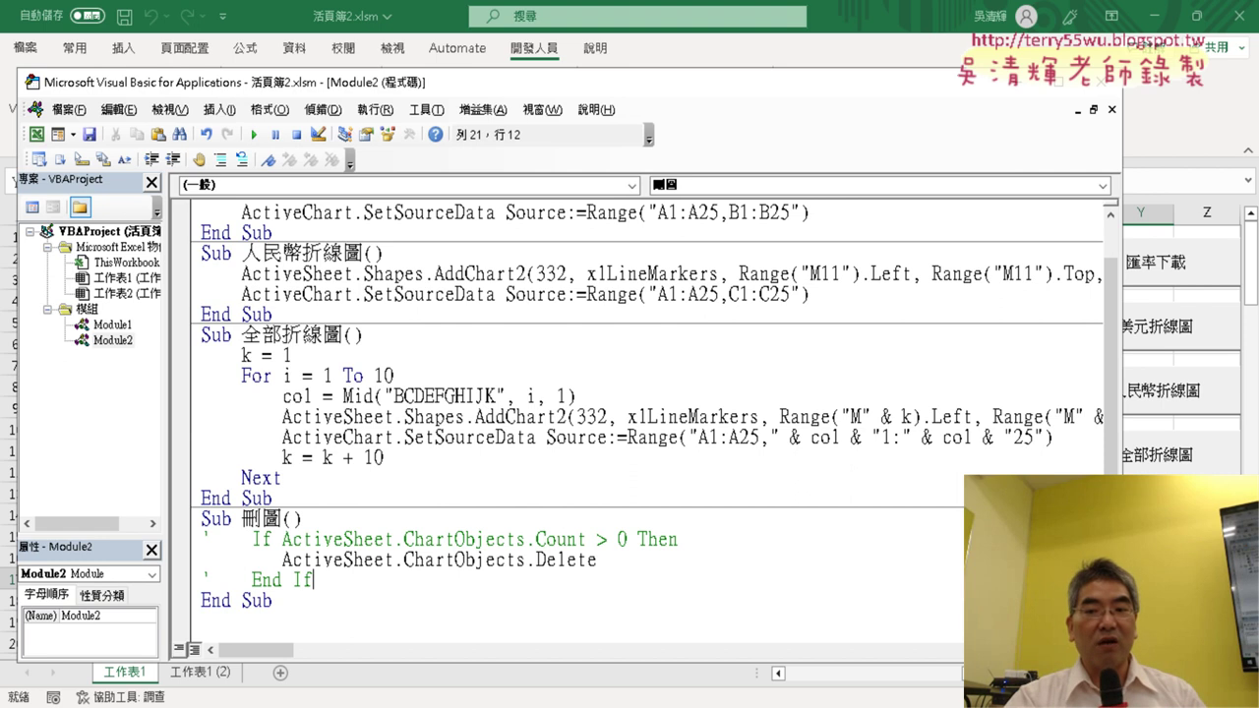
key(F5)
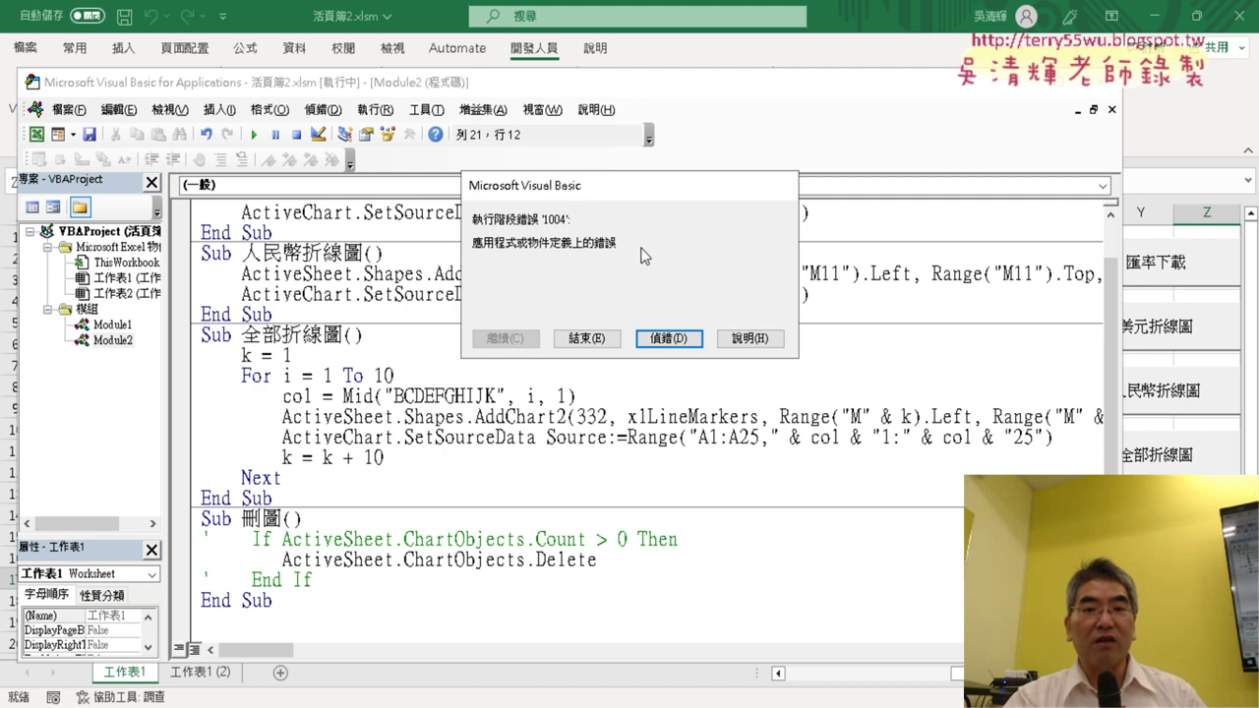
Step: Debug the error-1004 line, then uncomment the If ChartObjects.Count > 0 check and its End If
click(668, 339)
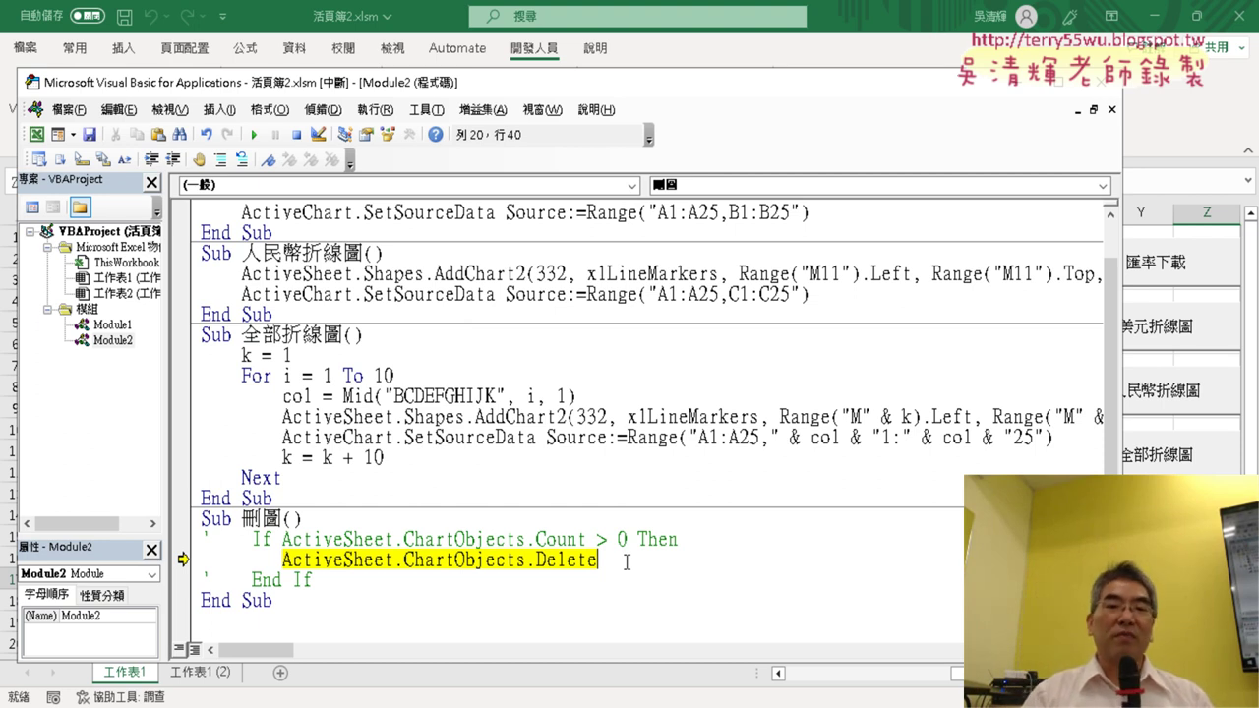
click(571, 540)
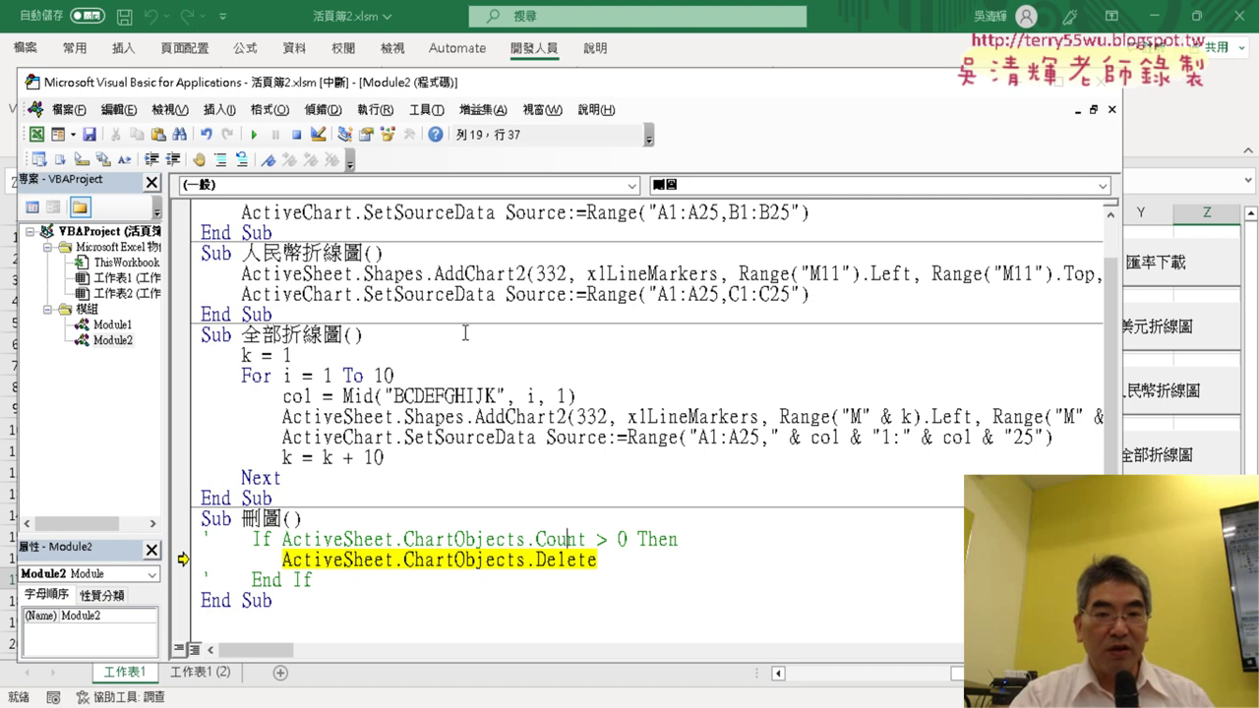
click(242, 159)
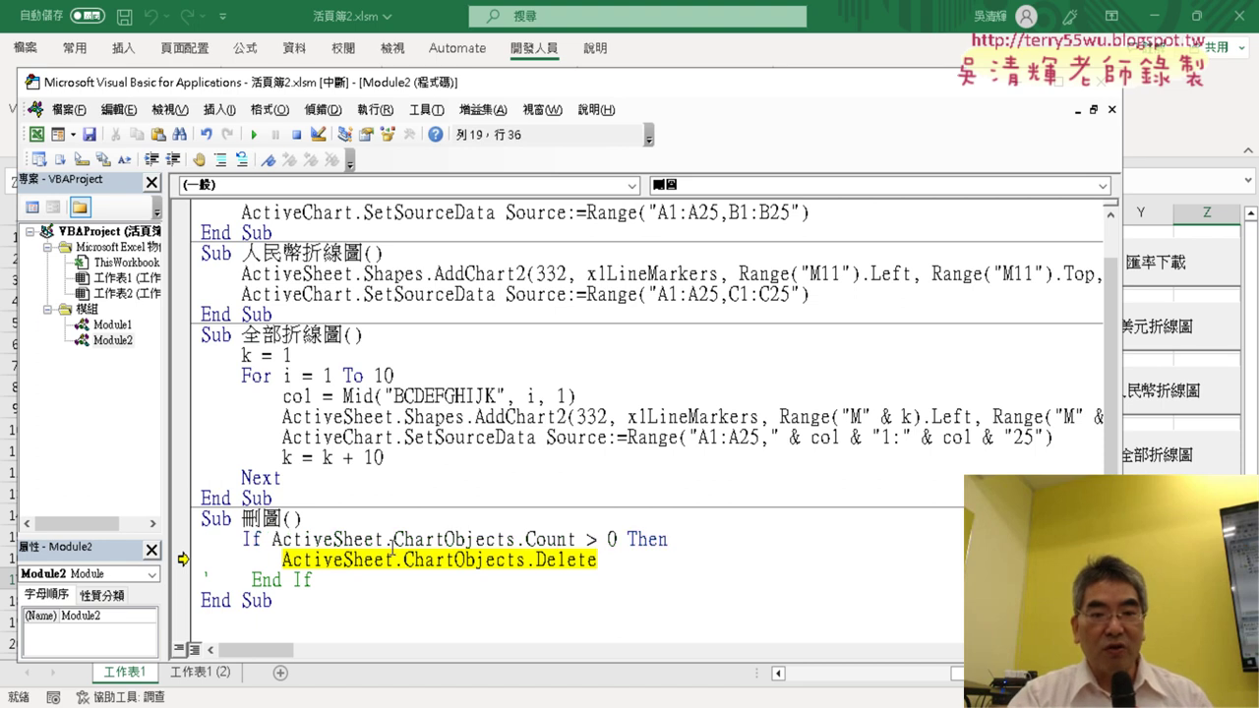
click(329, 590)
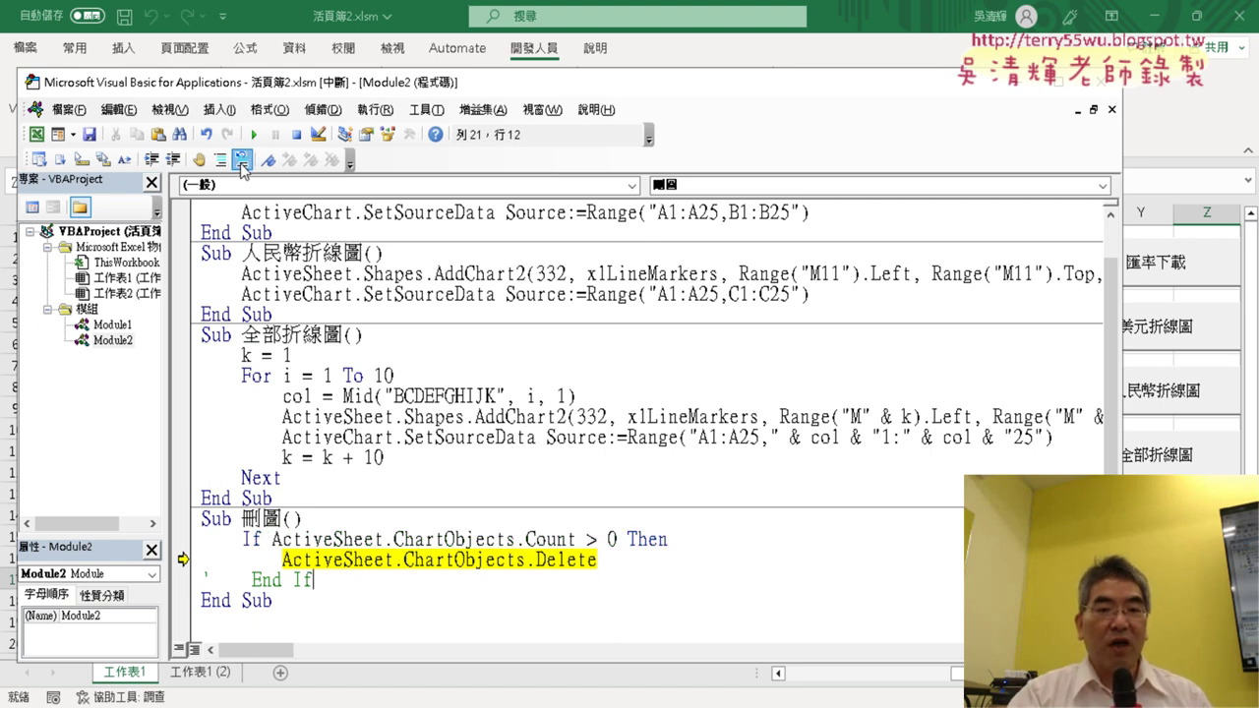
click(241, 159)
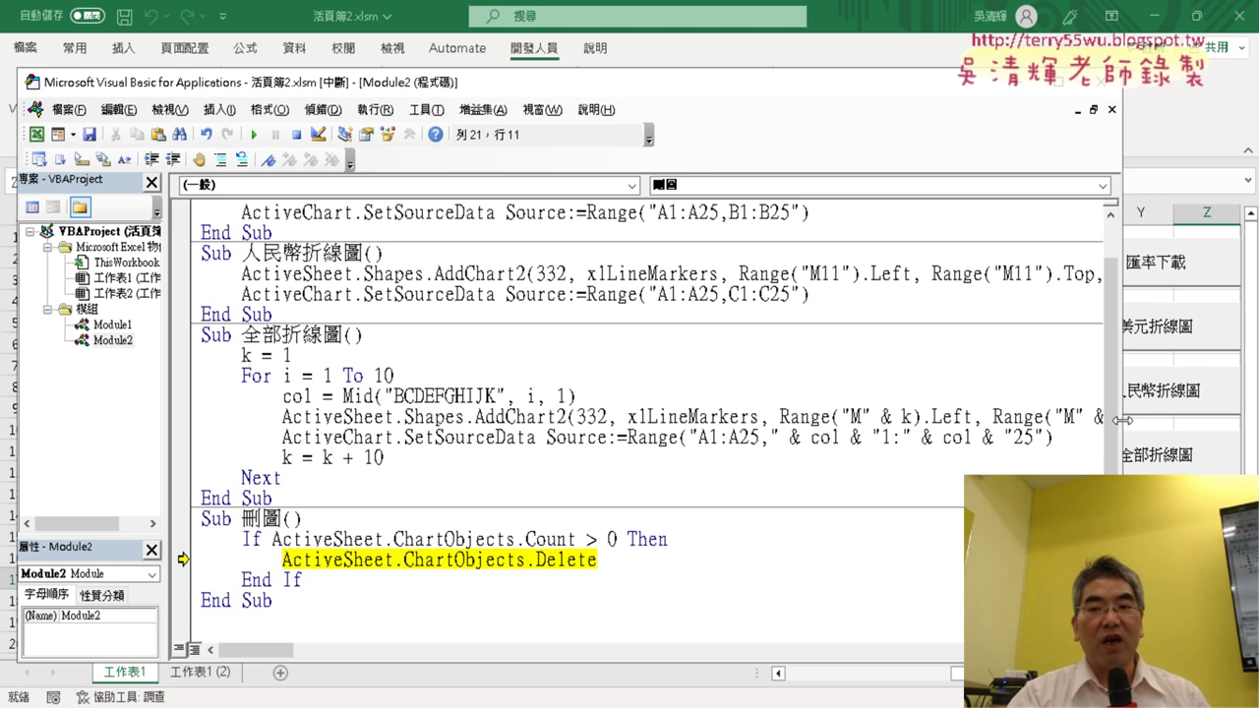
Step: Move 刪圖's execution point back to the If line and select its chart-count condition
drag(1122, 423, 709, 423)
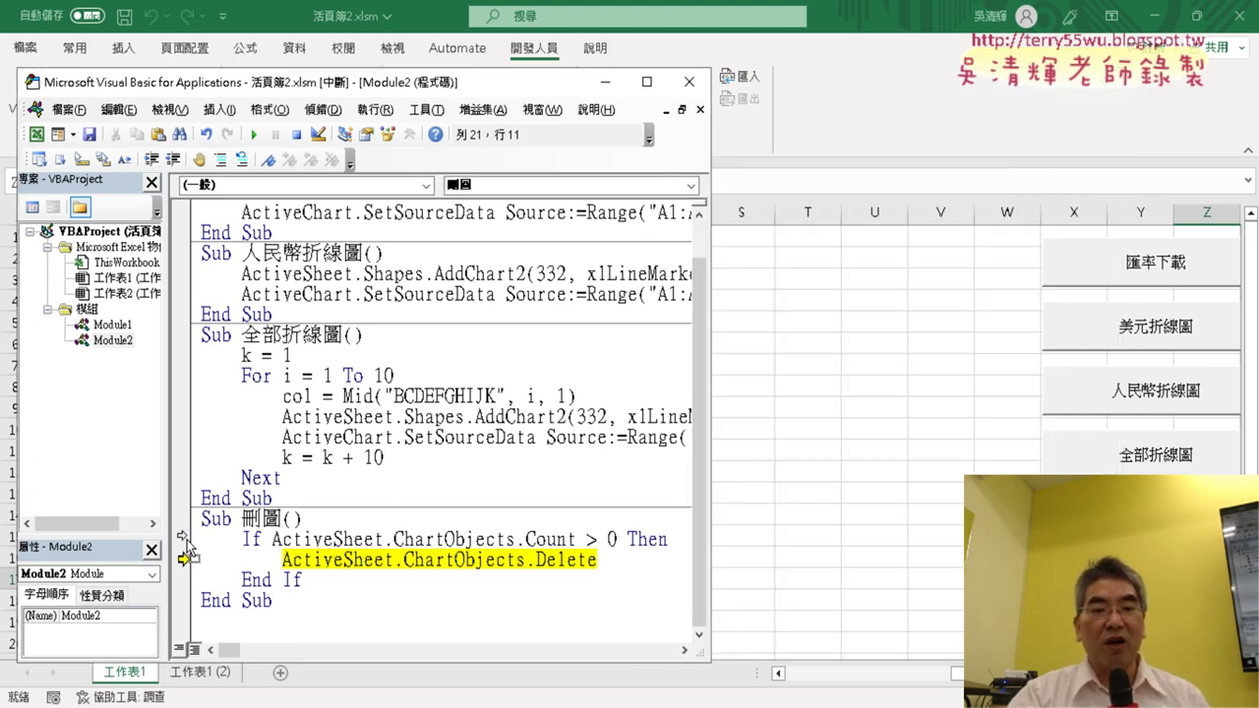
drag(182, 559, 182, 539)
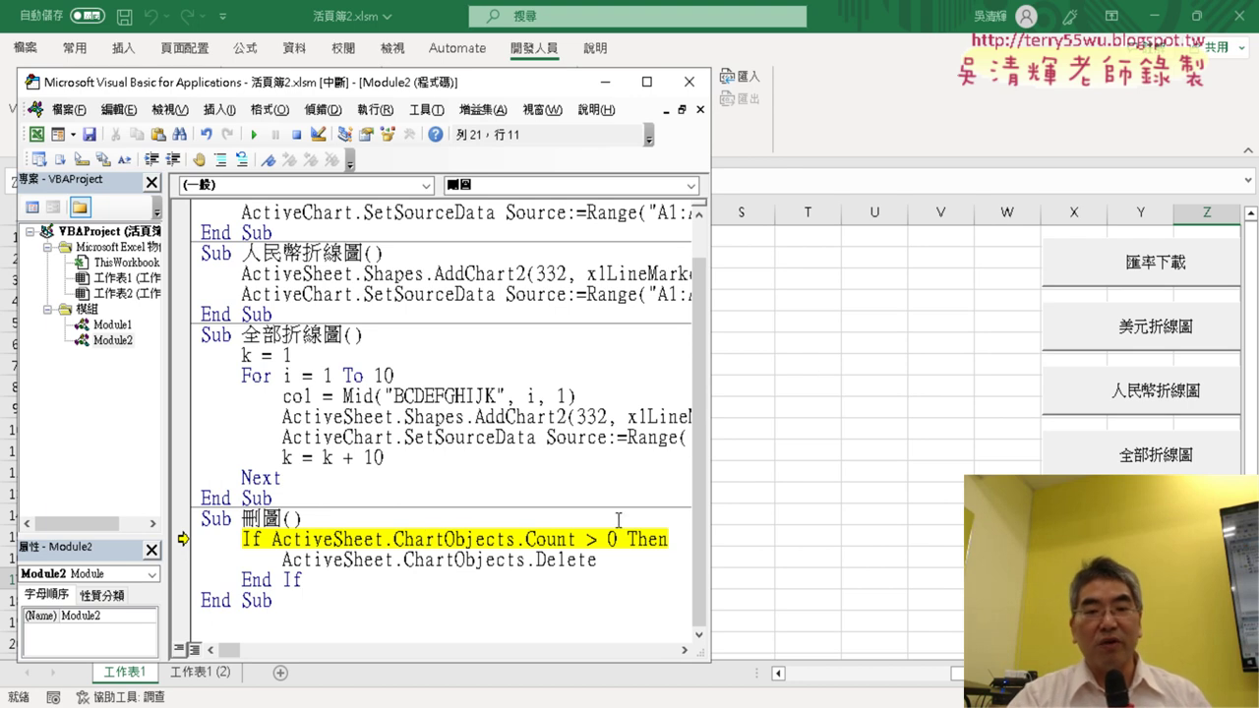
drag(272, 539, 618, 539)
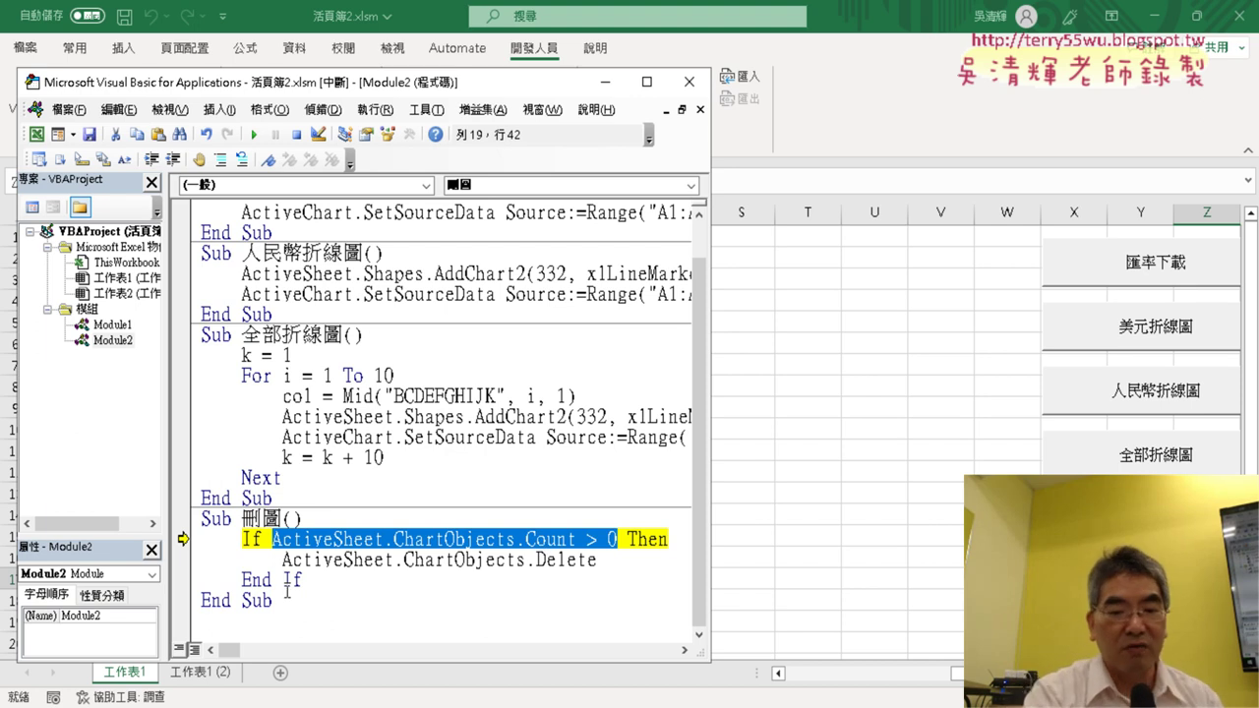
Step: Step through to End Sub, let 刪圖 finish, and widen the code editor
key(F8)
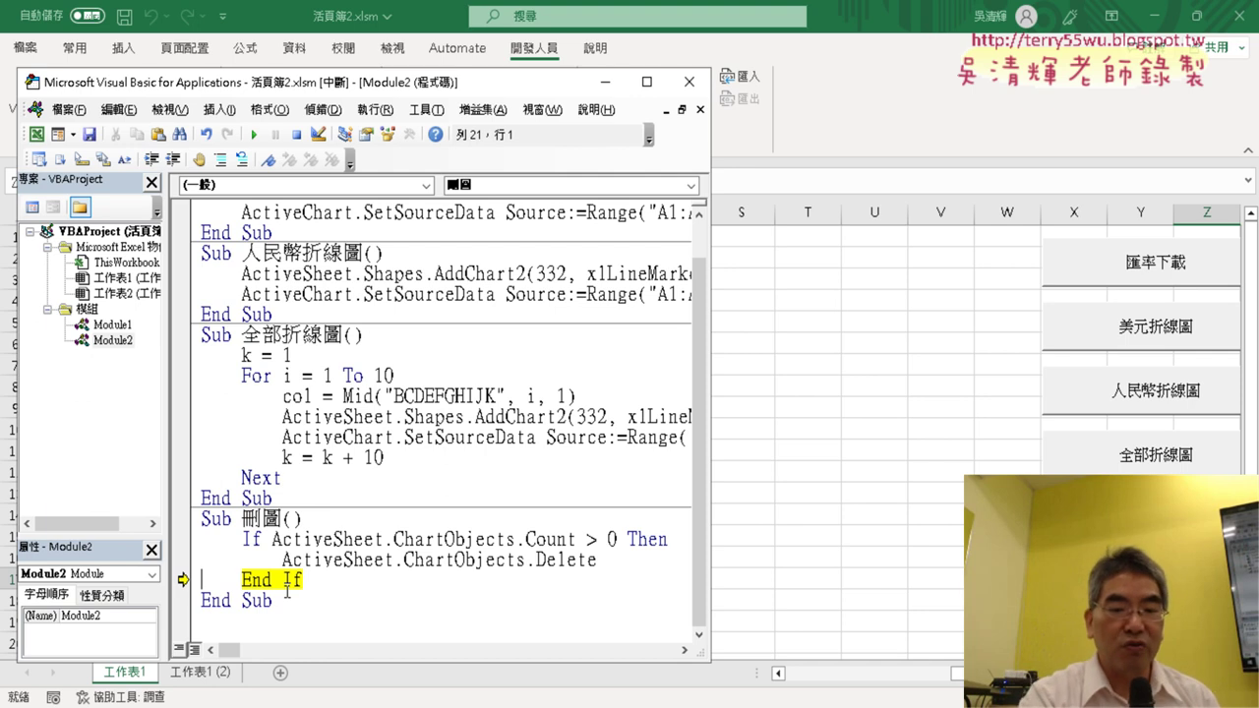
key(F8)
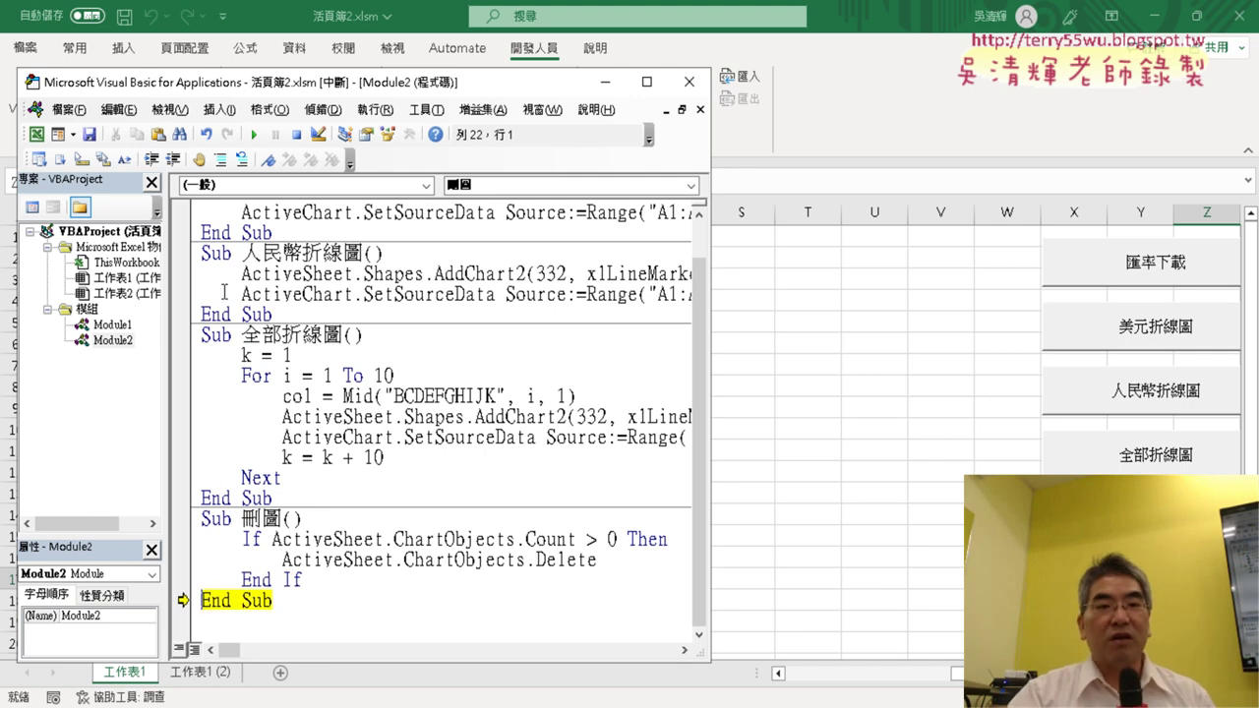
click(253, 135)
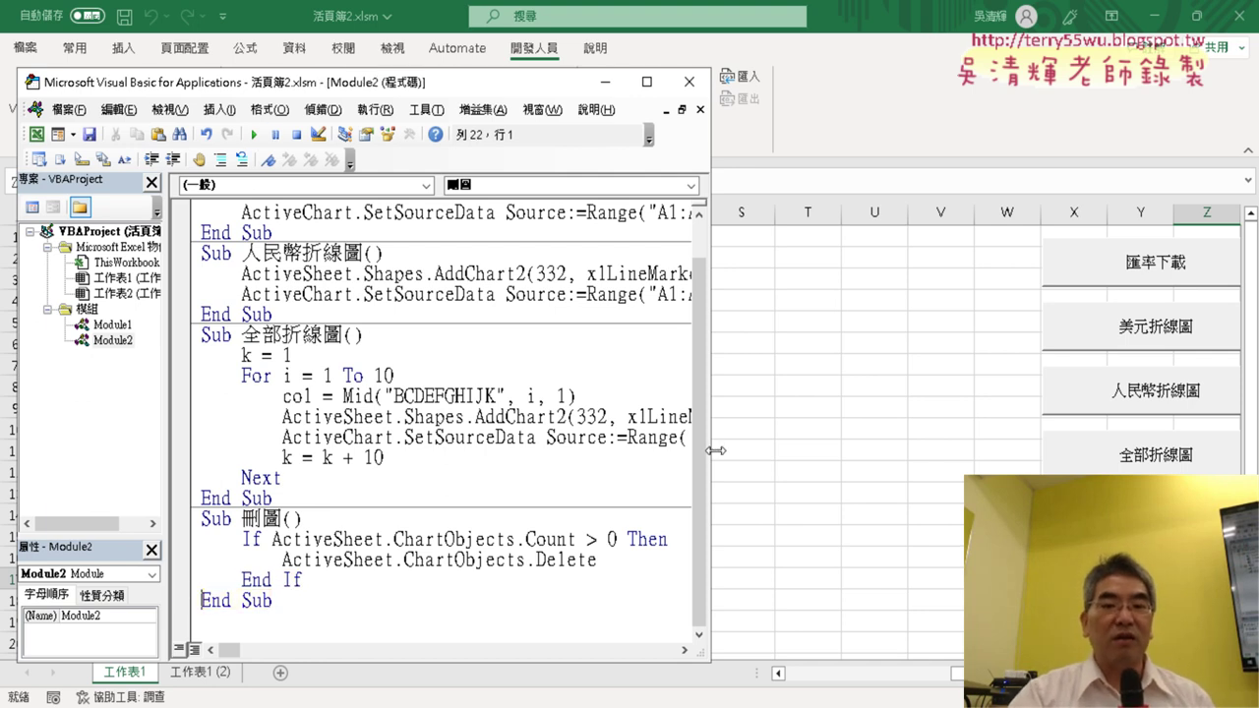
drag(716, 451, 995, 497)
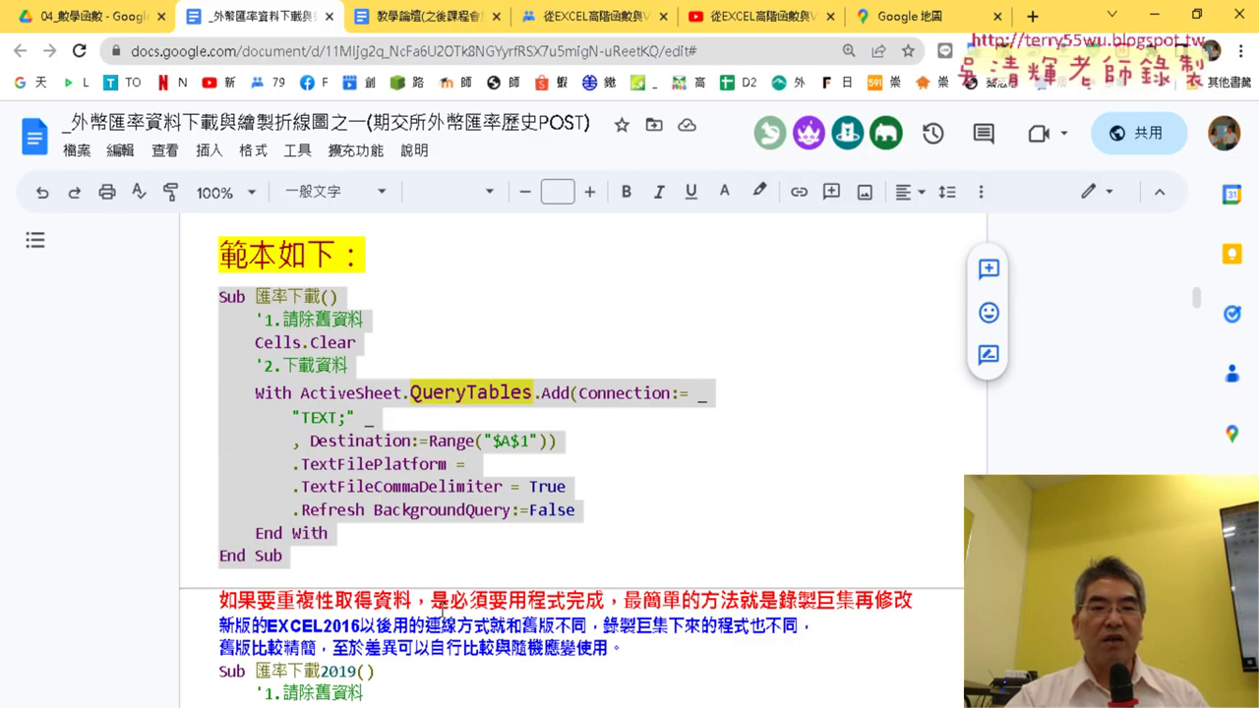
scroll(463, 439, up, 6)
scroll(463, 439, up, 5)
scroll(443, 433, up, 5)
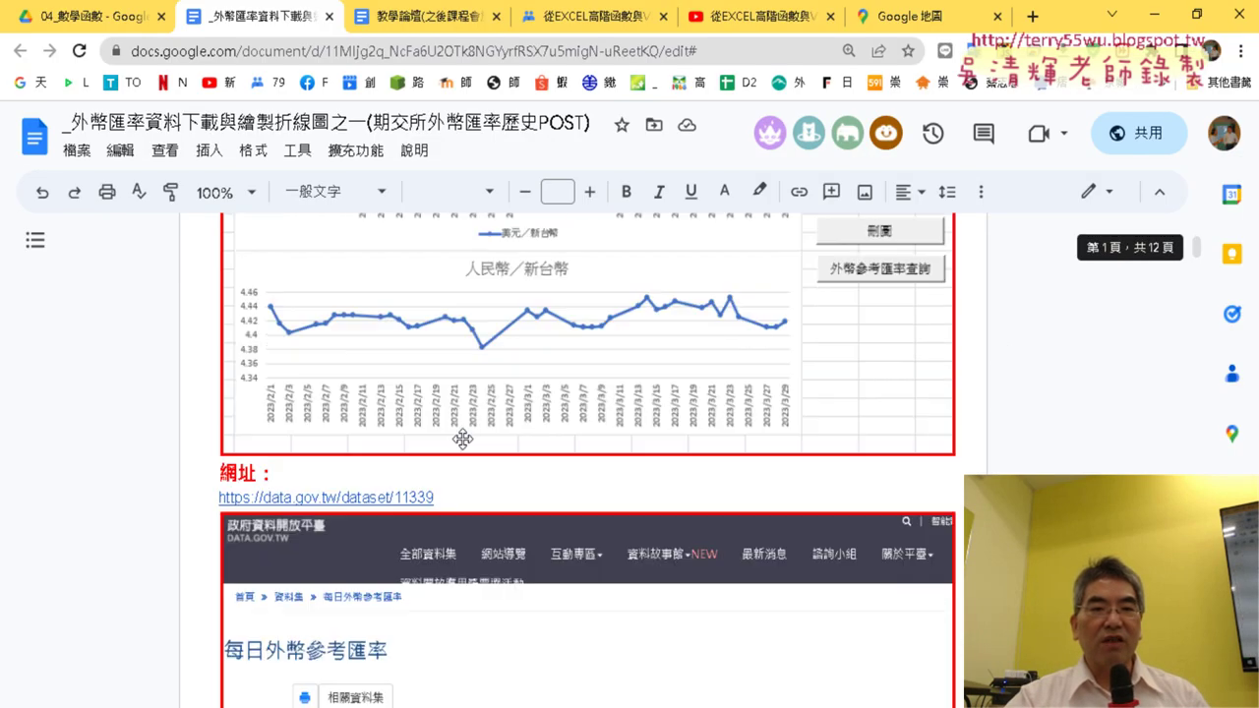
scroll(423, 425, up, 5)
scroll(420, 423, down, 8)
scroll(422, 425, up, 3)
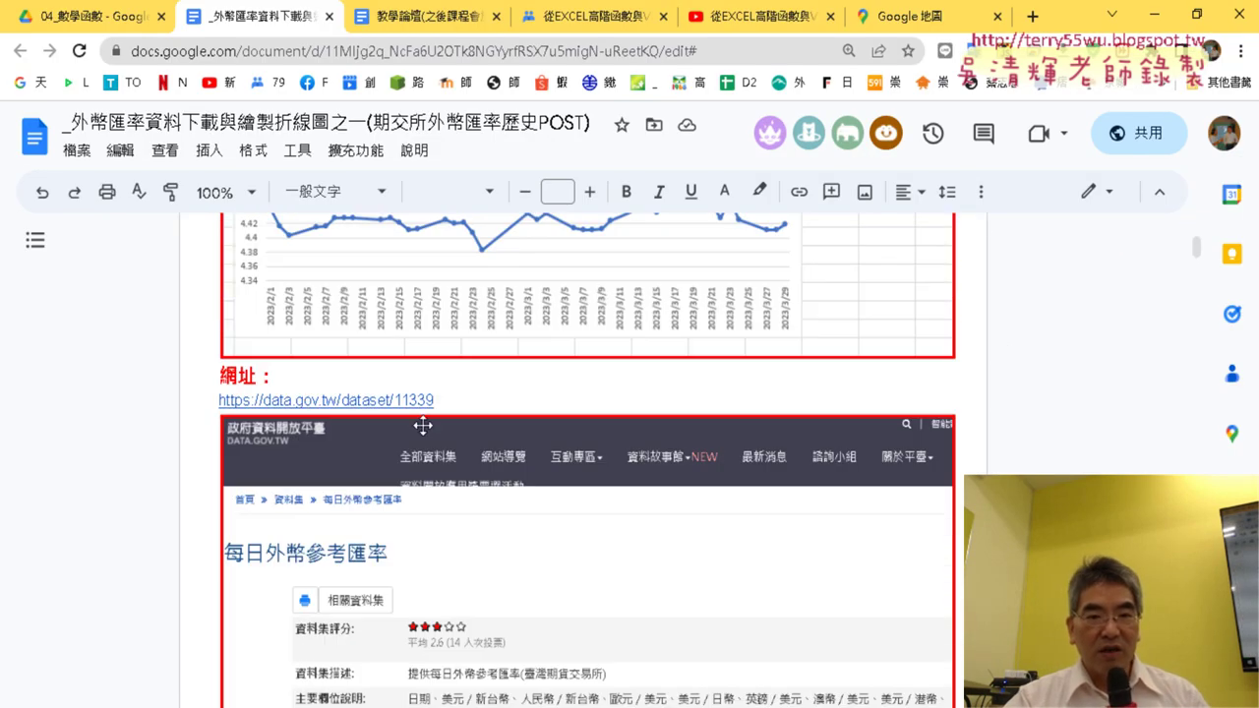
click(309, 403)
click(313, 435)
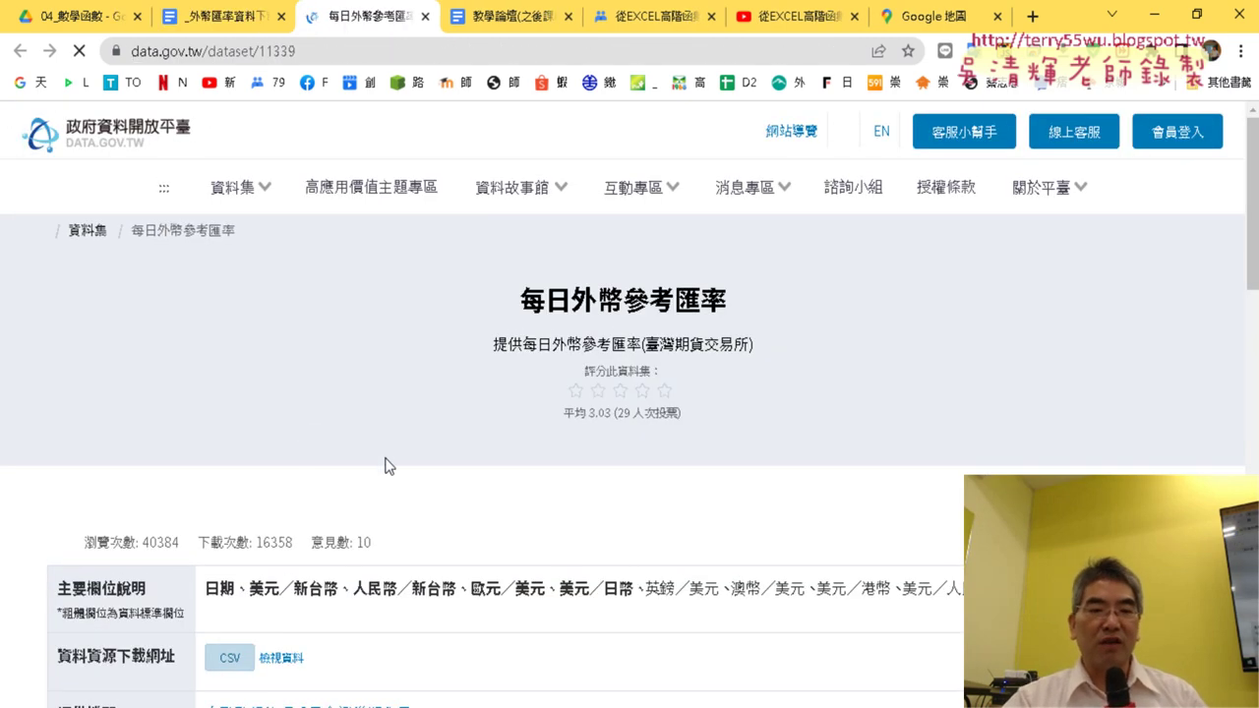
Step: Read the dataset comments, highlighting the note that only 2 months are provided and the official reply
scroll(408, 419, down, 3)
scroll(419, 413, down, 2)
scroll(442, 422, down, 2)
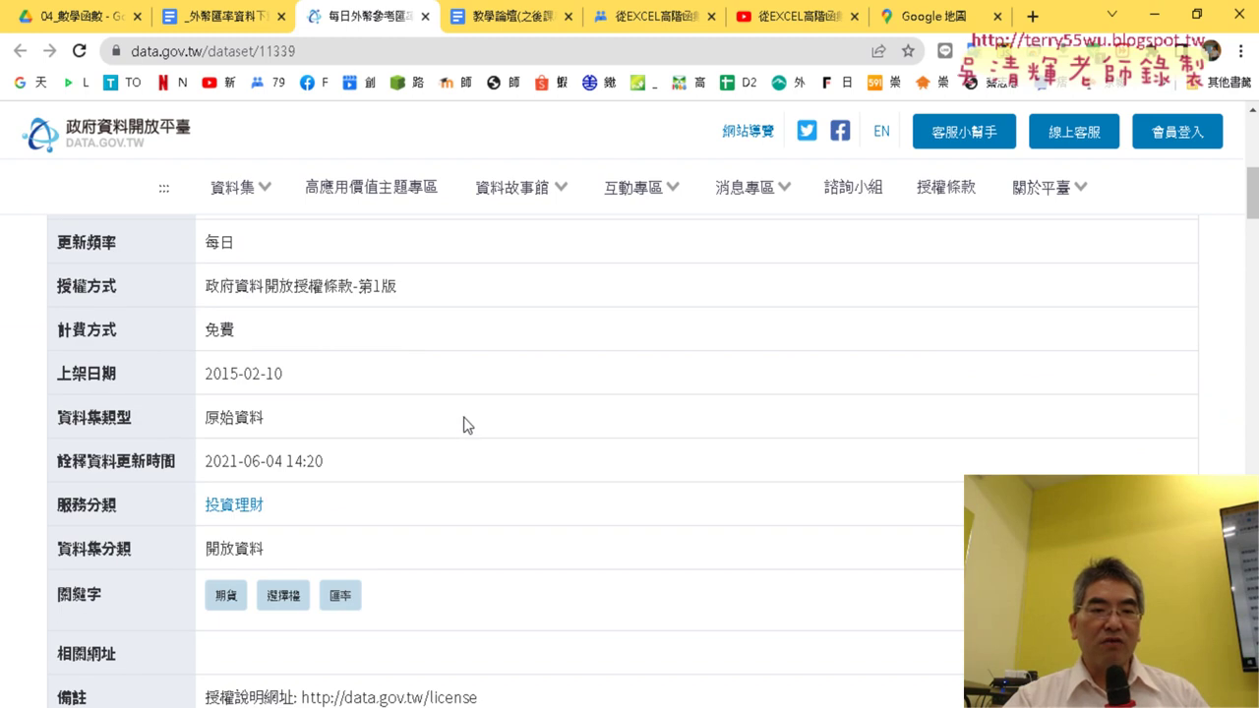
scroll(466, 424, down, 4)
scroll(483, 419, down, 1)
scroll(480, 420, down, 2)
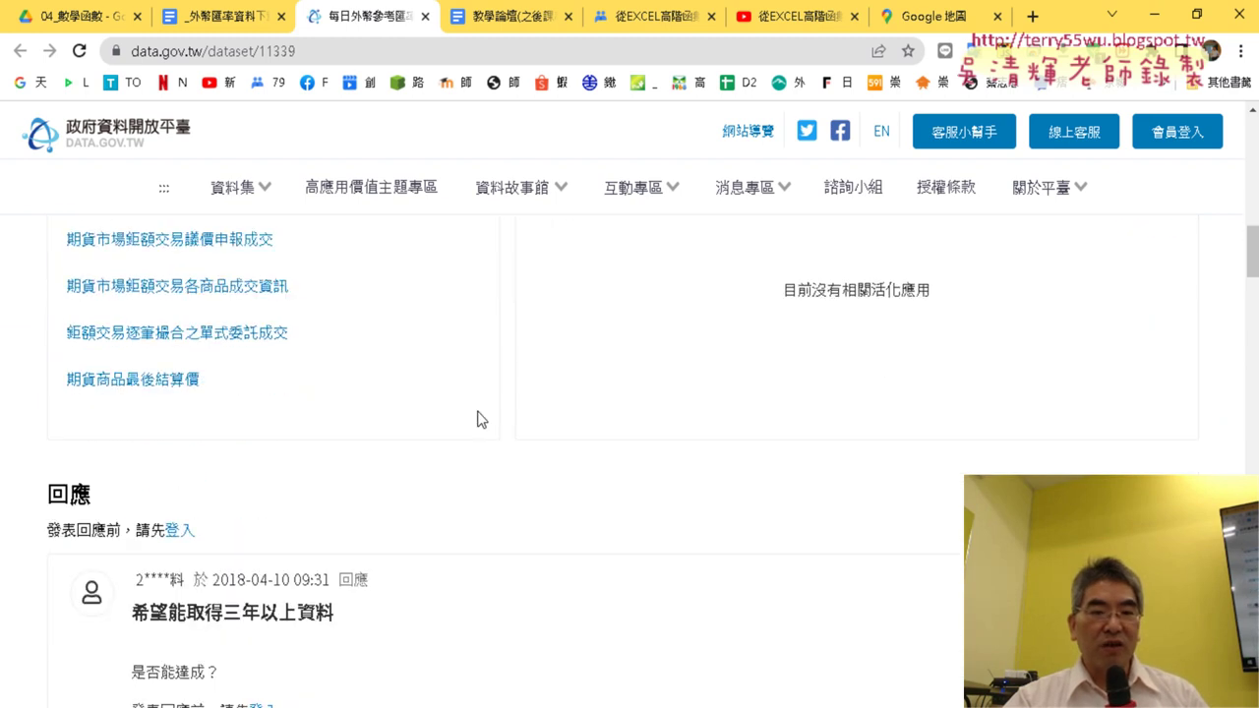
scroll(479, 420, down, 3)
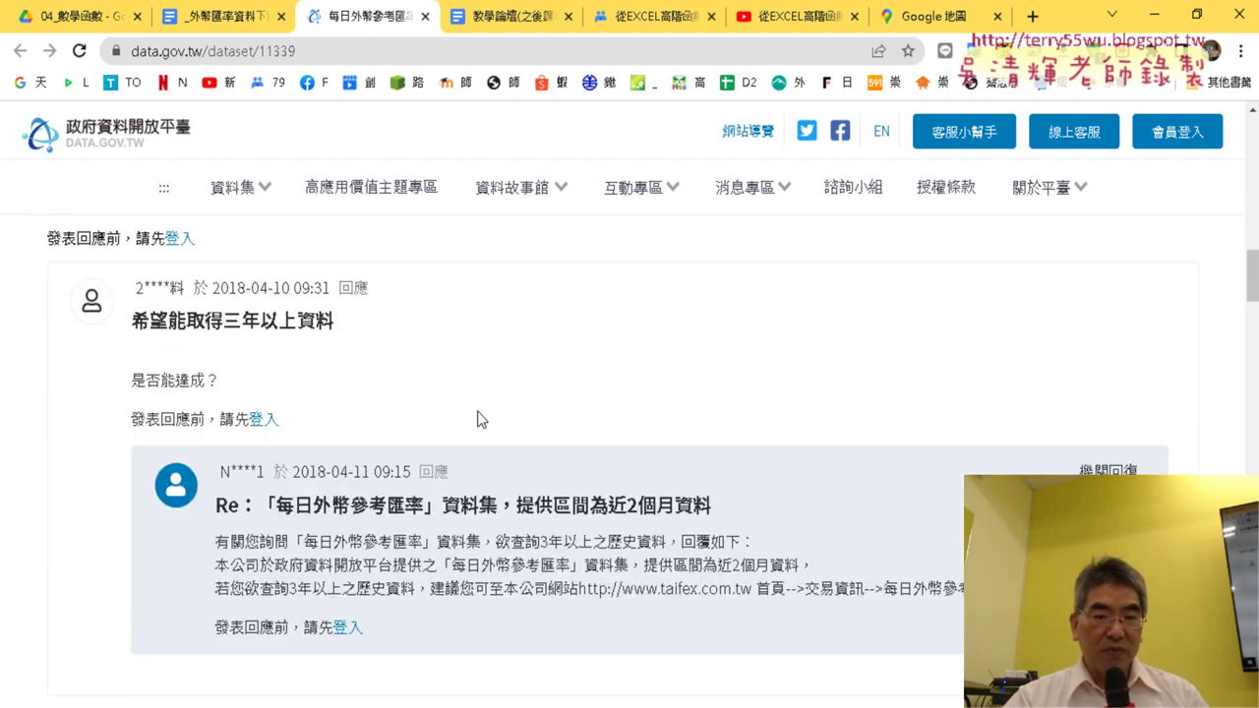
scroll(481, 420, down, 1)
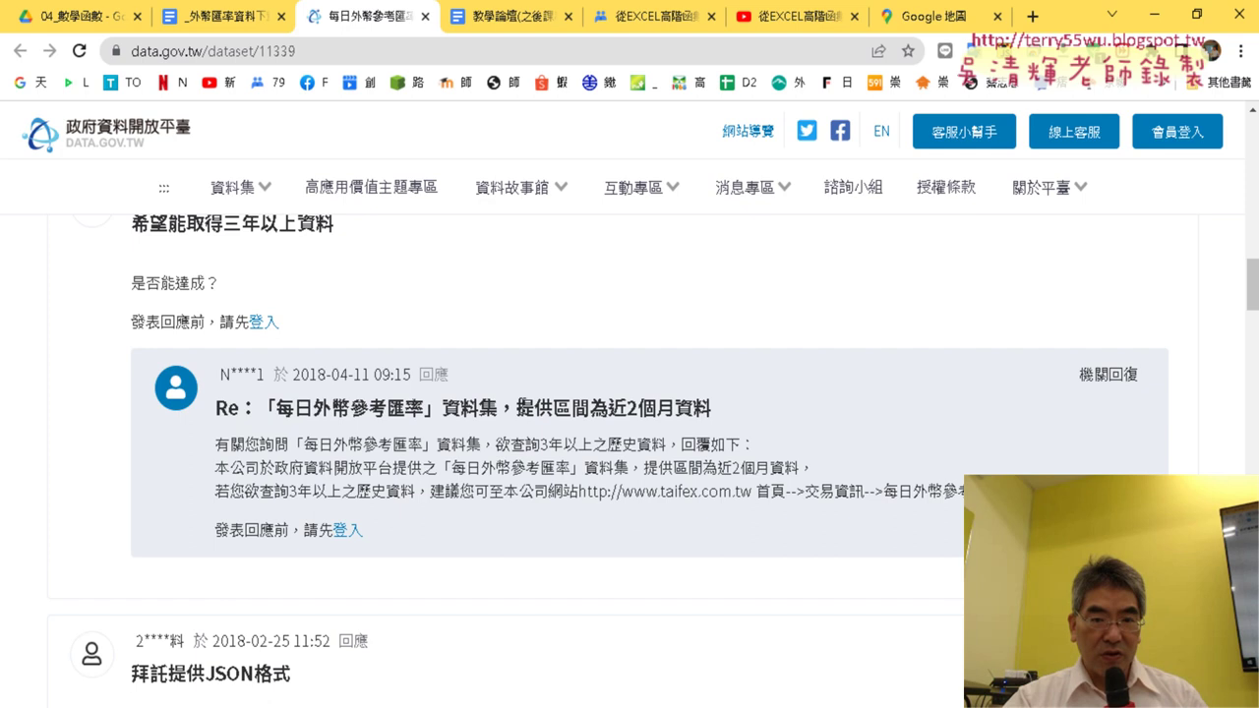
drag(516, 407, 711, 407)
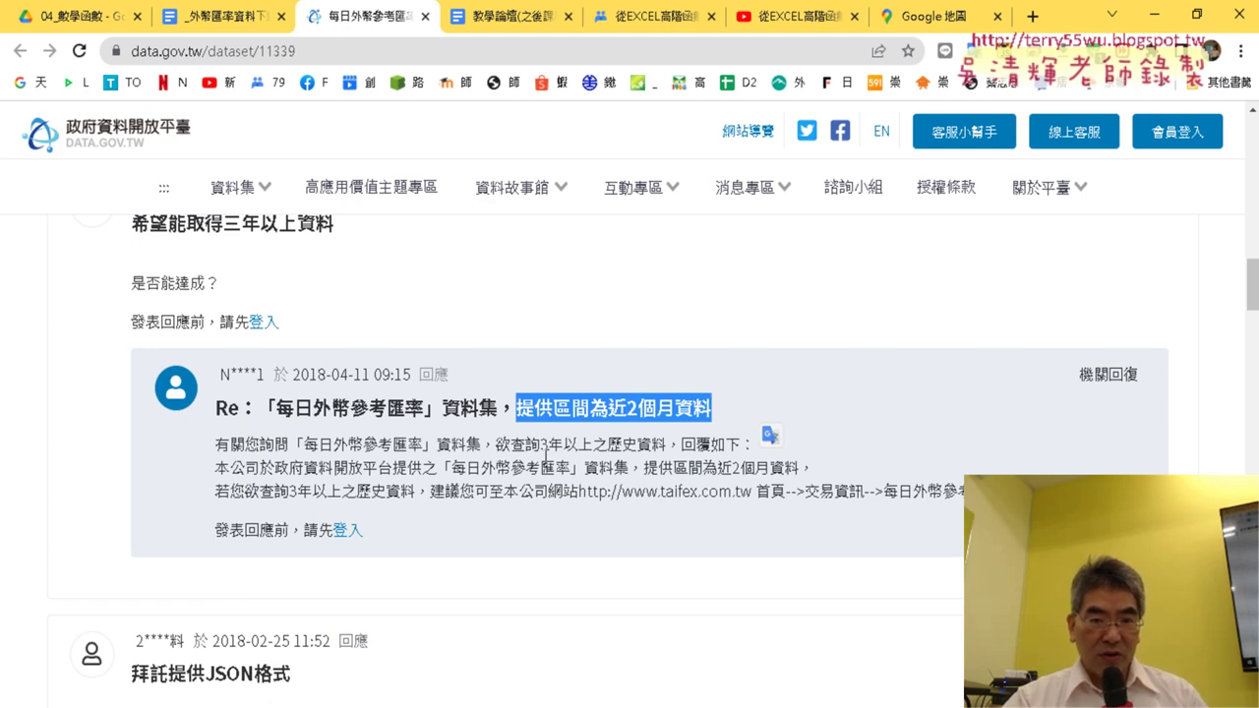
mouse_move(214, 492)
mouse_down()
mouse_move(419, 497)
mouse_move(478, 515)
mouse_up()
click(478, 515)
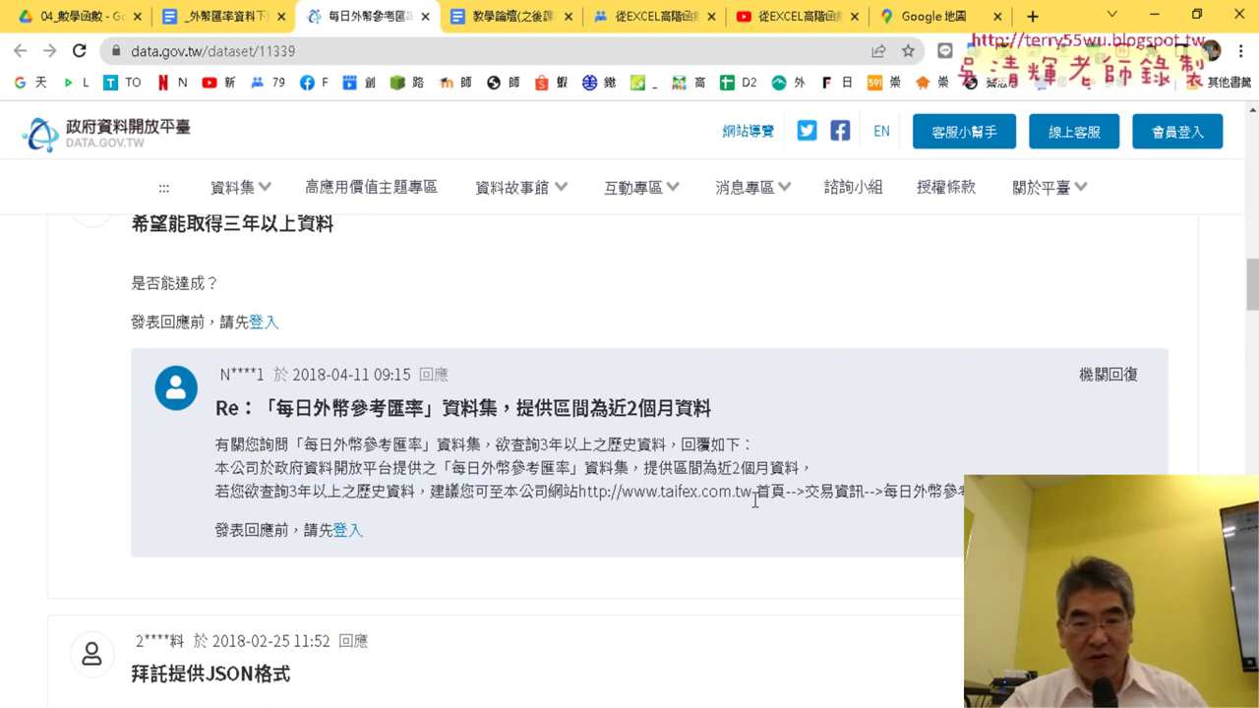
drag(754, 496, 578, 502)
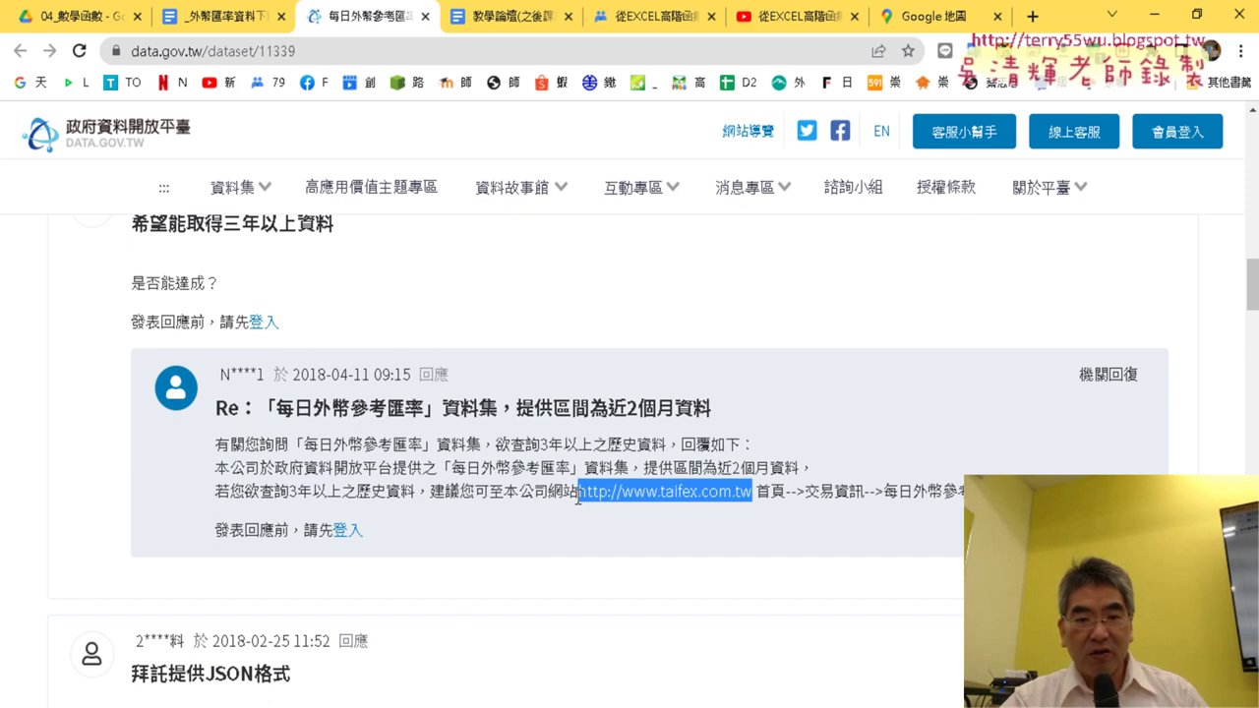
right_click(631, 489)
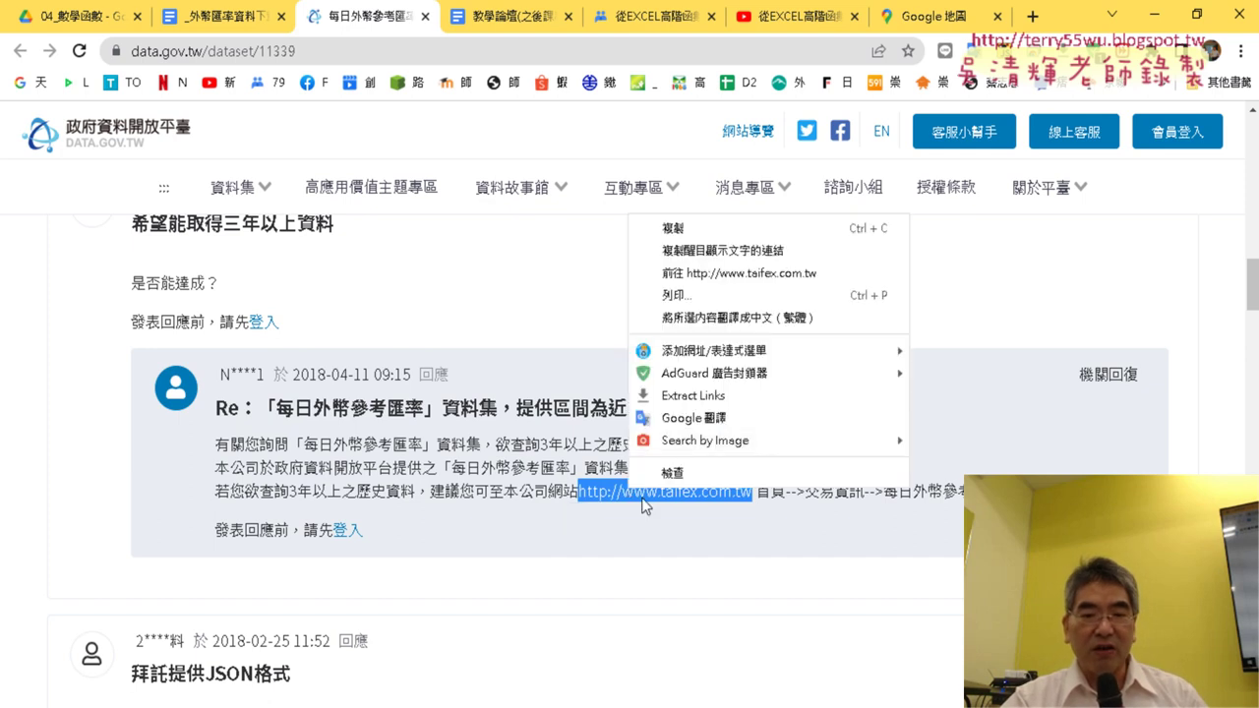
click(756, 274)
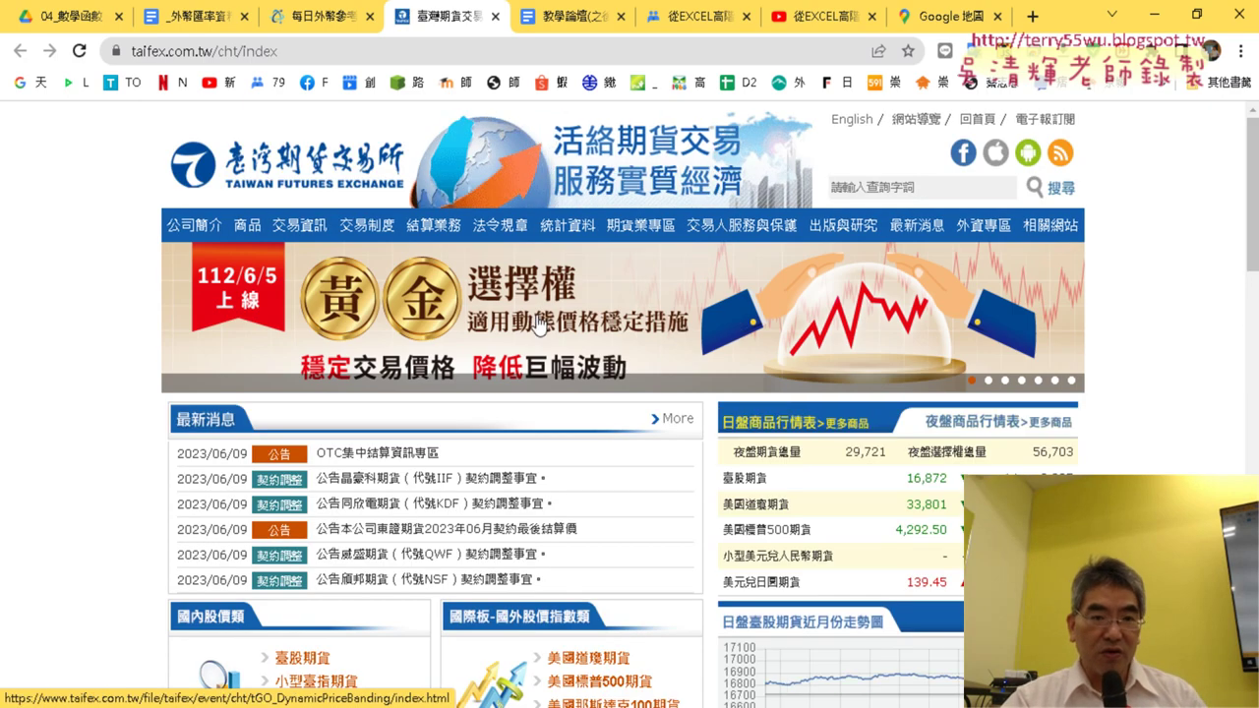
Step: Go through the TAIFEX 商品 menu to 匯率期貨類 and browse the 小型美元兌人民幣期貨 (RTF) page
mouse_move(411, 236)
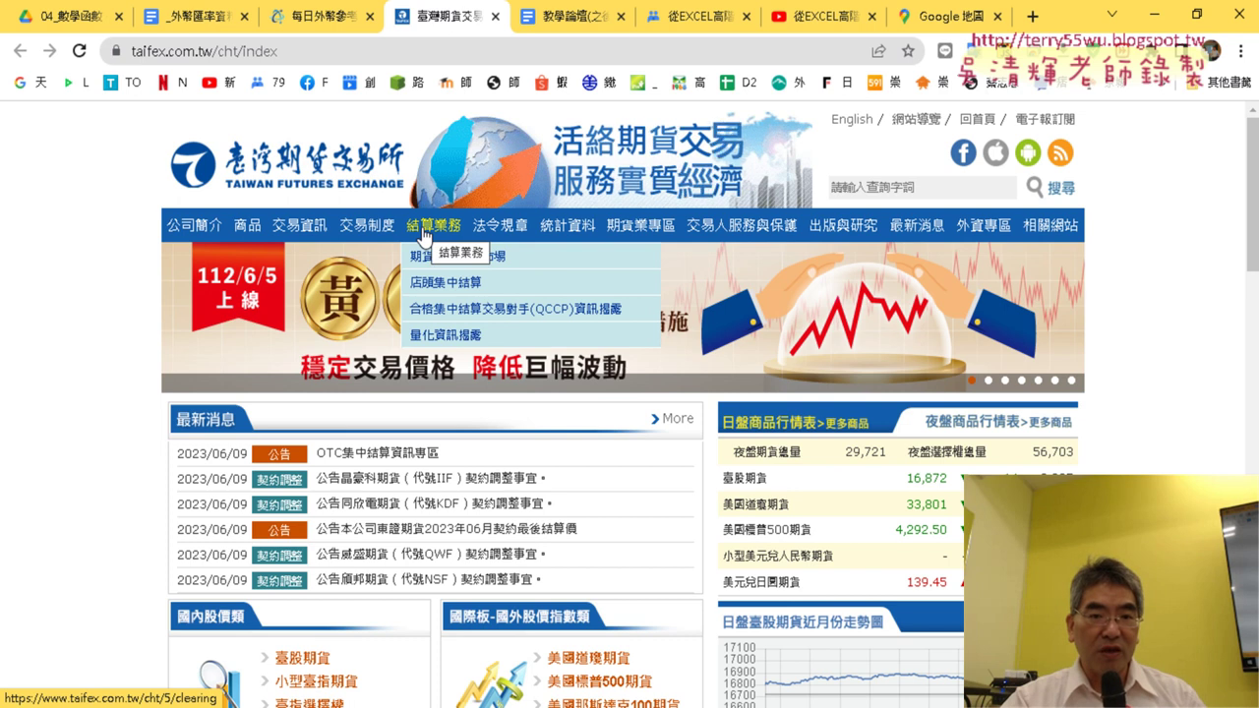
mouse_move(305, 232)
mouse_move(260, 232)
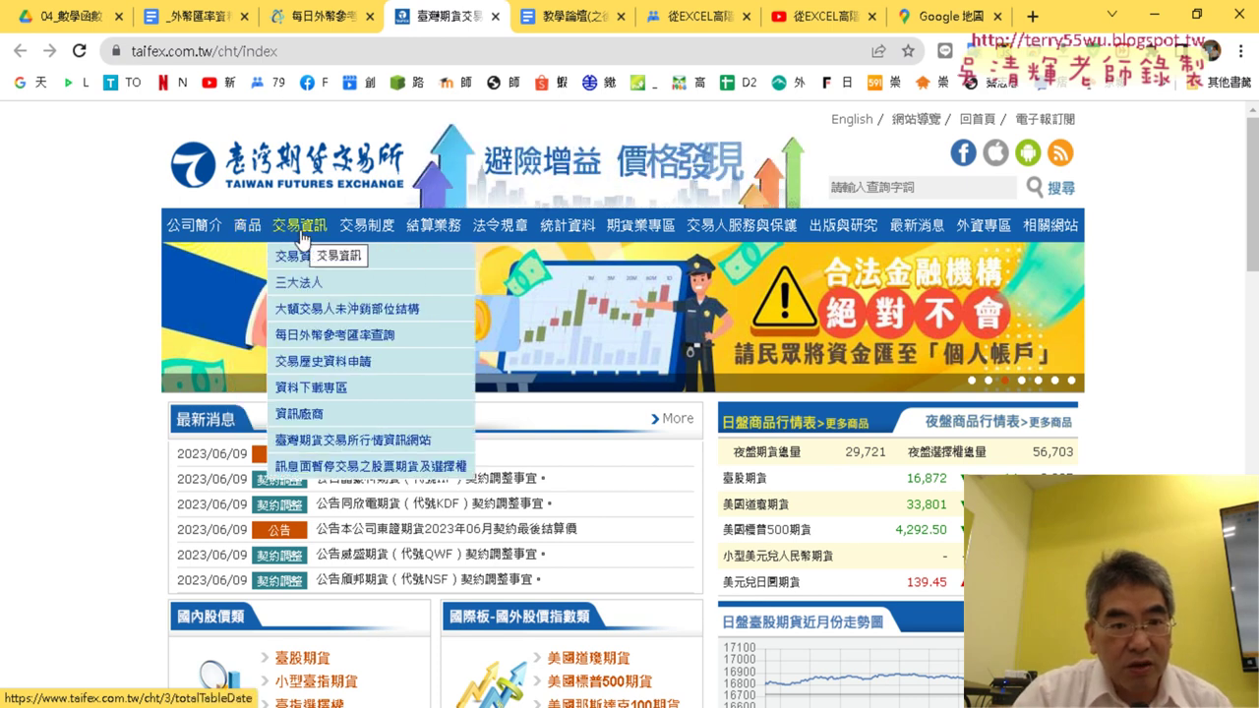
mouse_move(365, 243)
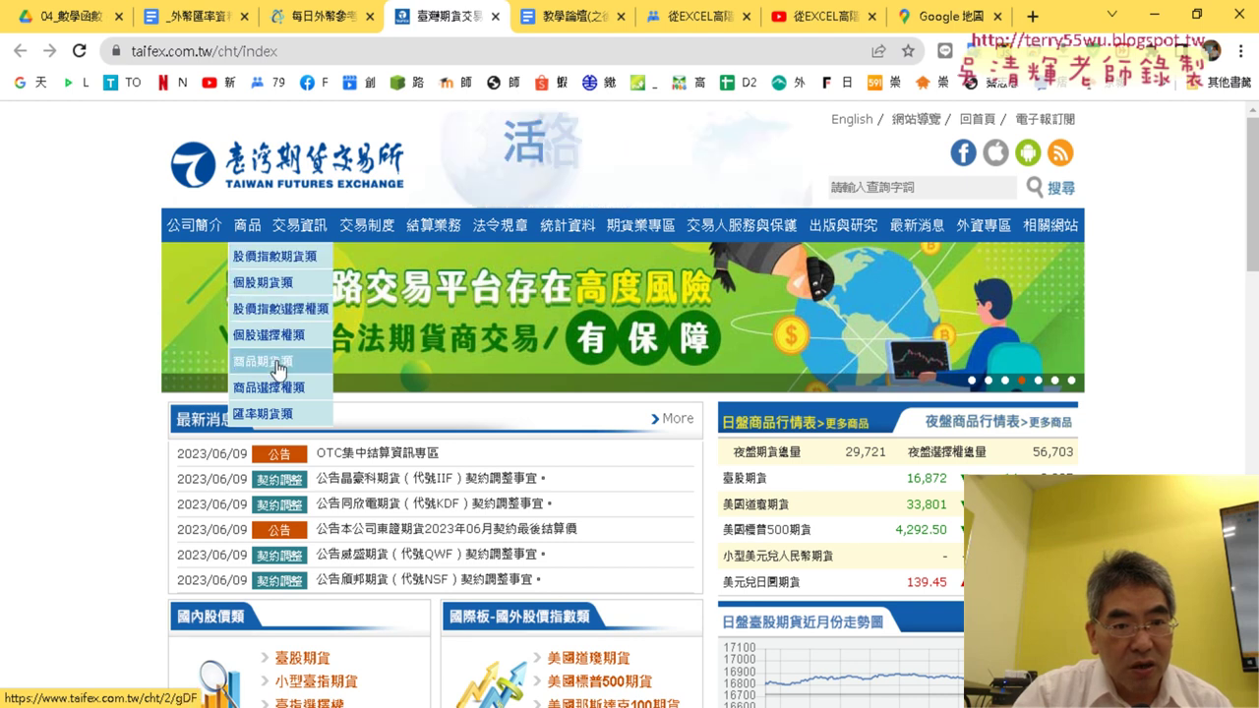
click(298, 426)
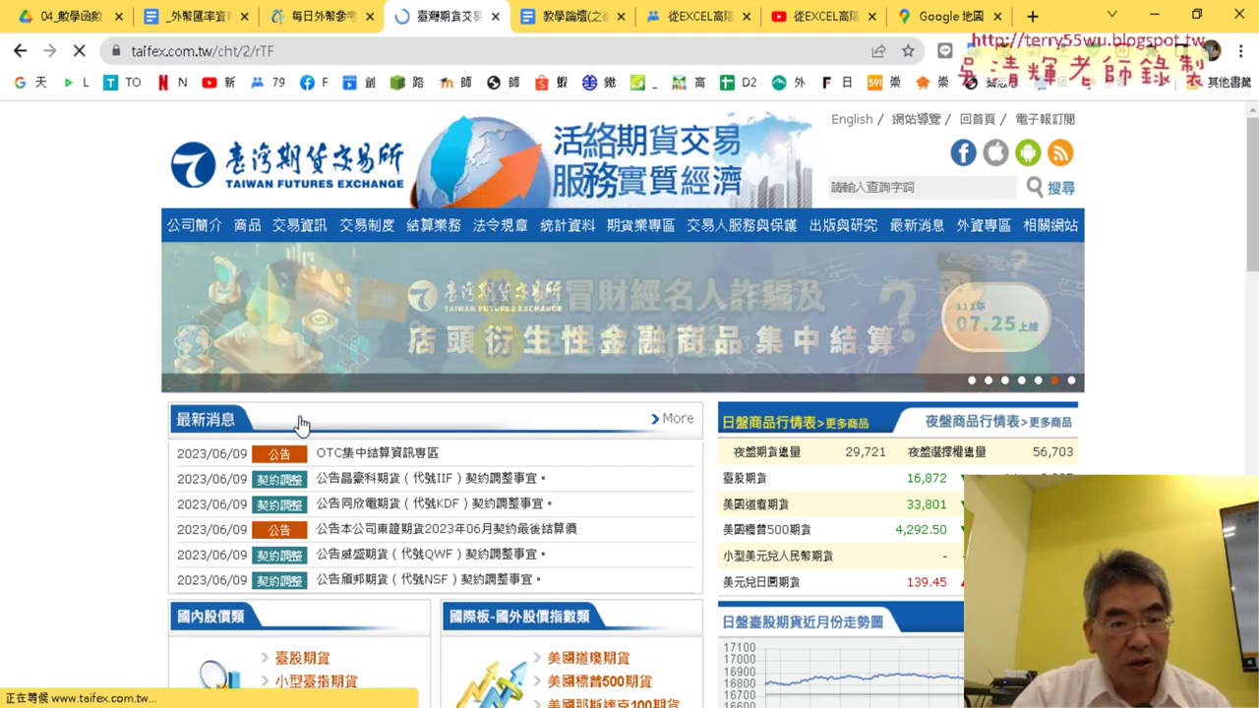
scroll(422, 382, down, 3)
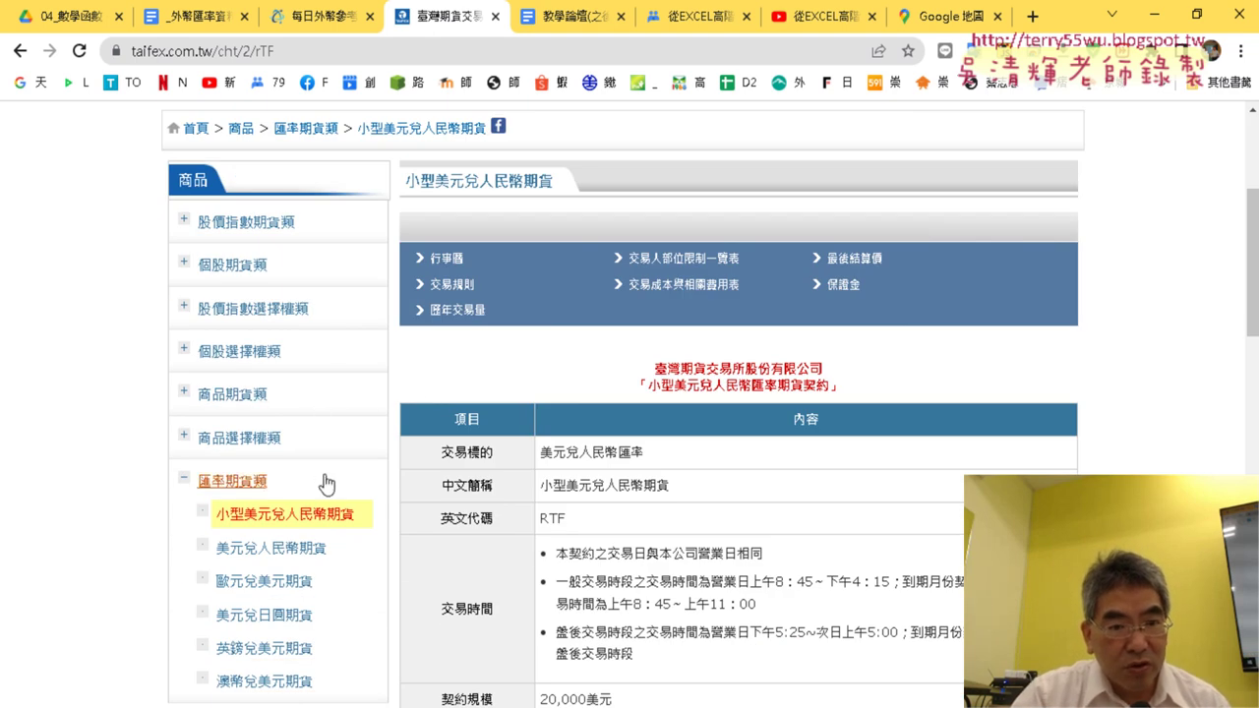
scroll(335, 477, down, 1)
scroll(429, 455, down, 1)
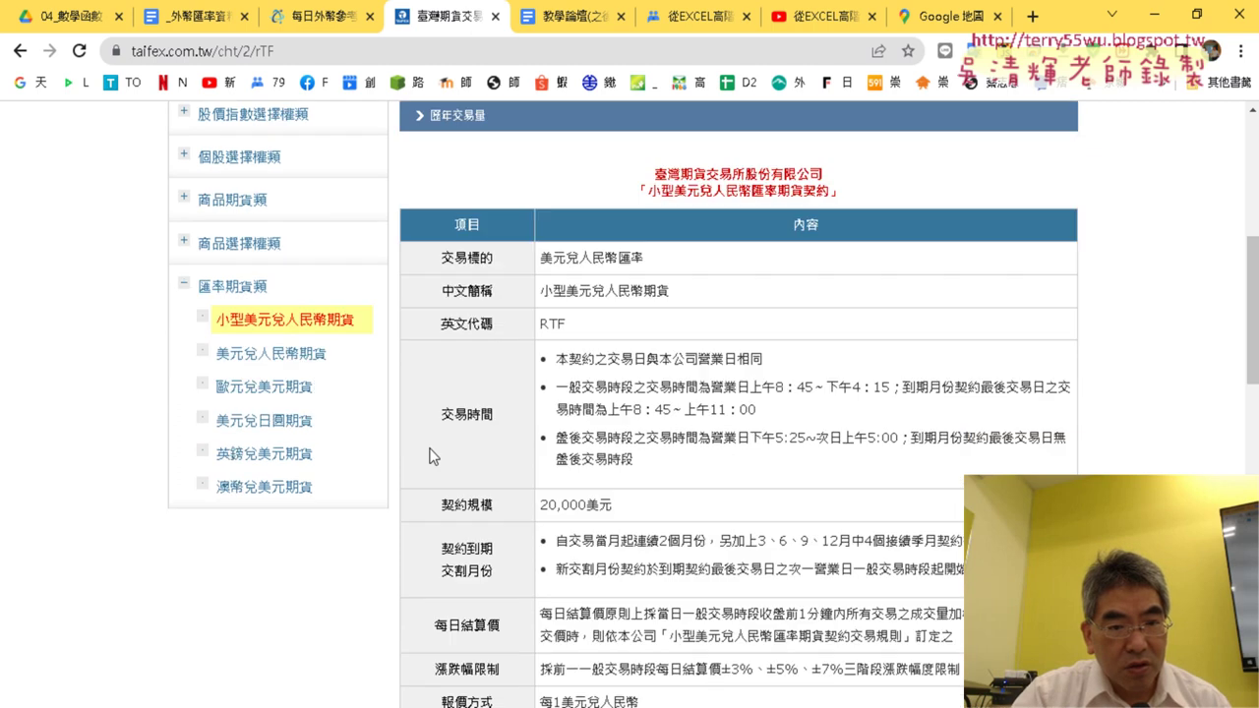
scroll(429, 453, down, 1)
scroll(429, 452, up, 4)
scroll(429, 453, up, 3)
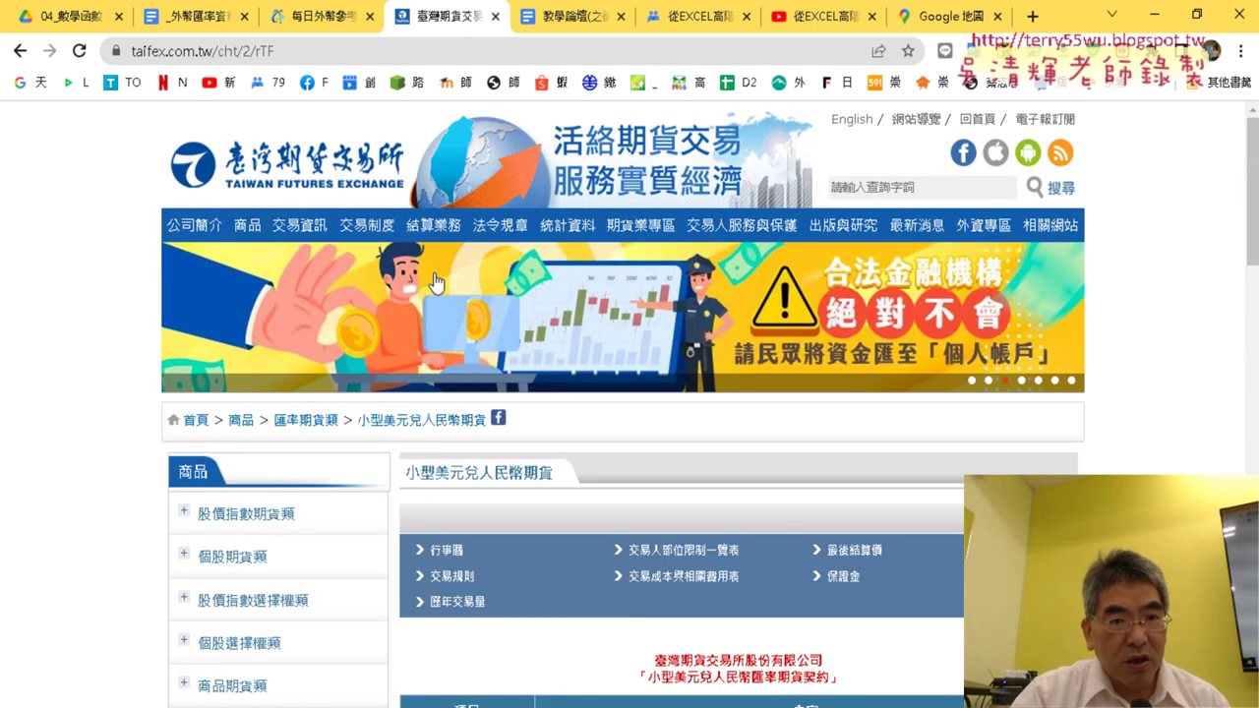
Step: Open the second 外幣匯率 document in 04_數學函數 and follow its TAIFEX dailyFXRate link
click(63, 18)
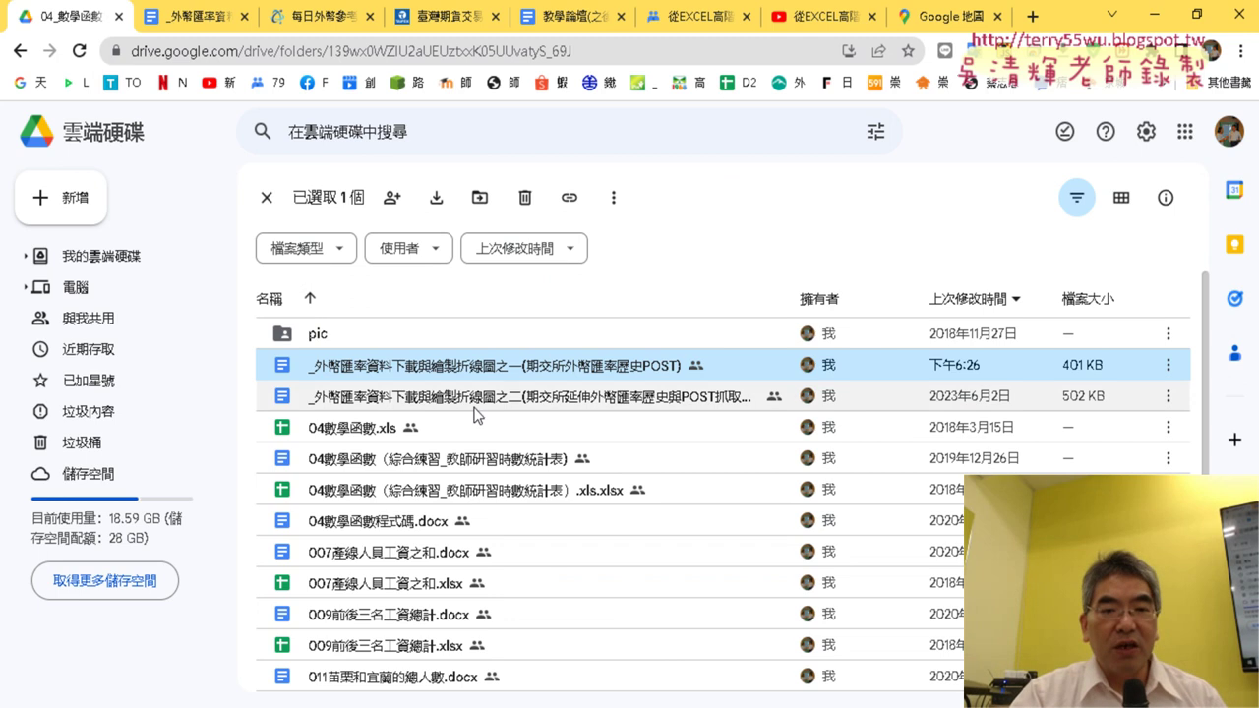
click(407, 411)
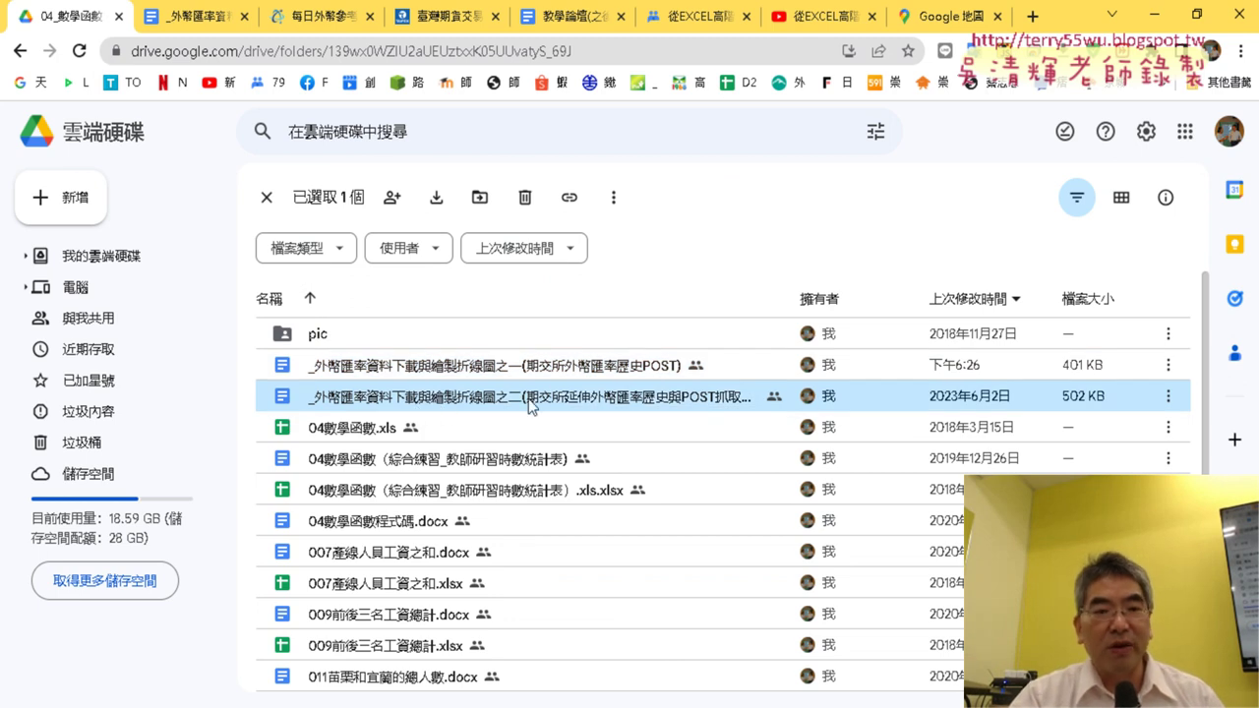
double_click(447, 411)
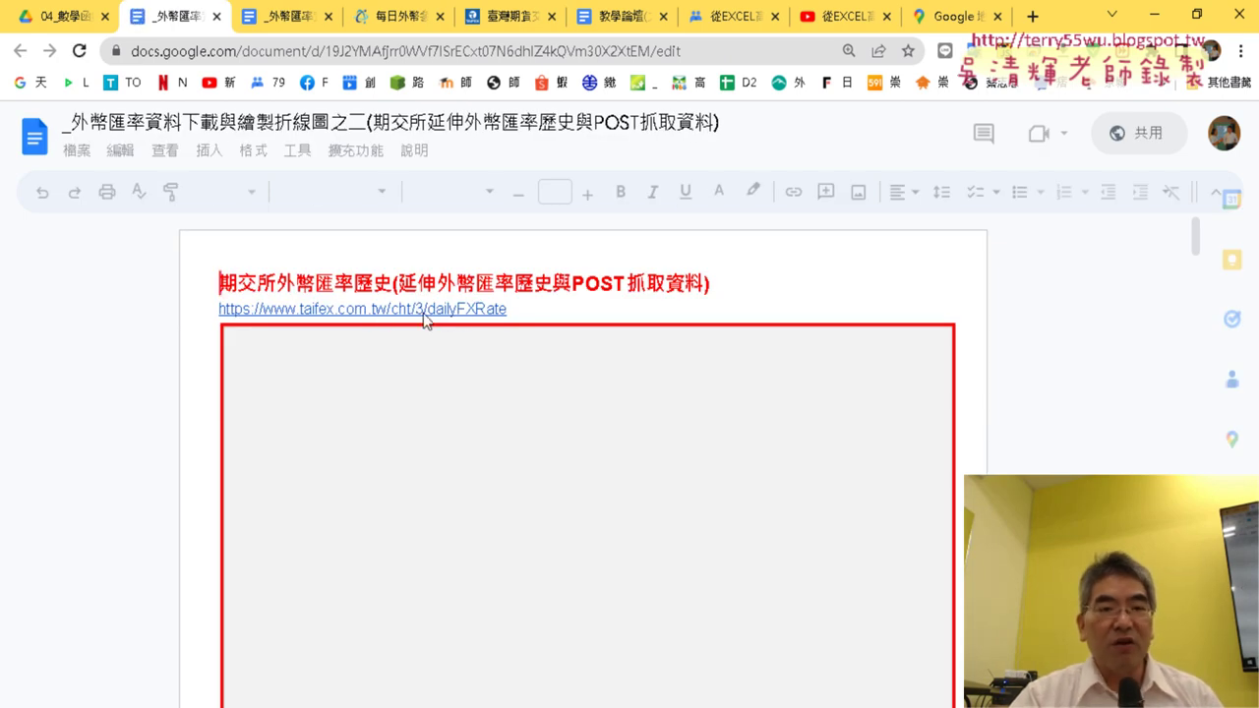
click(425, 313)
click(376, 344)
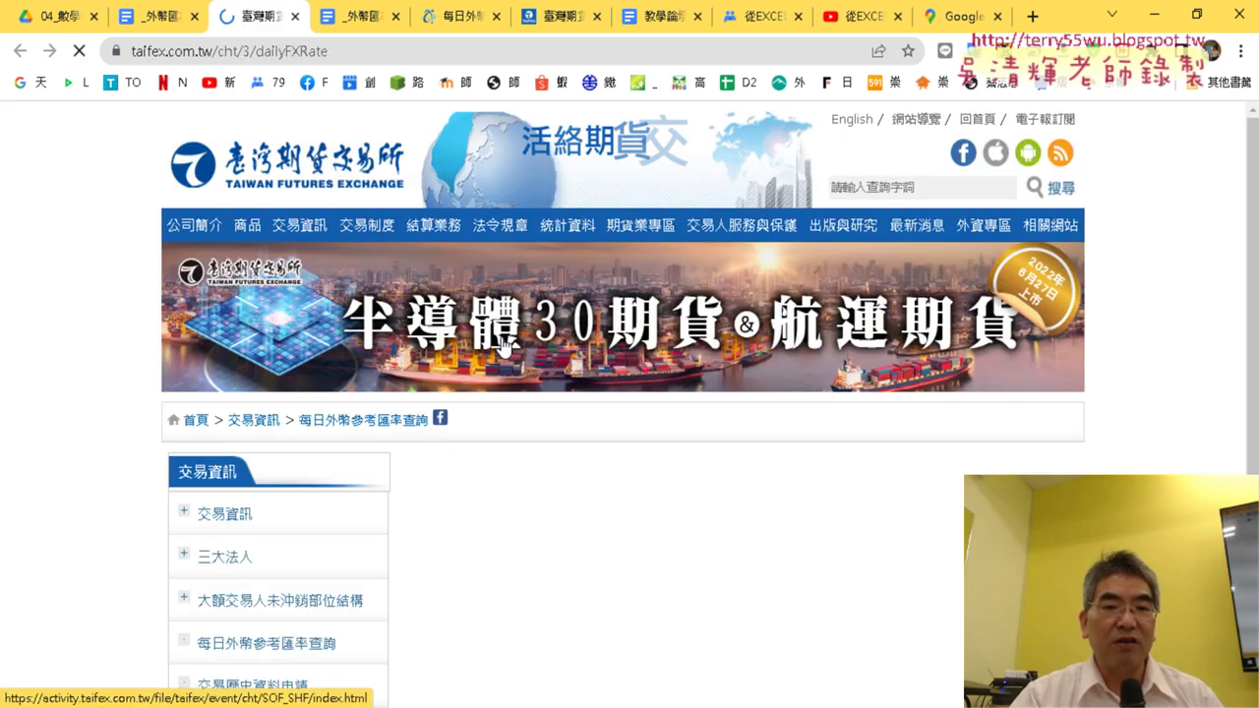
Step: Scroll the 每日外幣參考匯率查詢 page to its query form and table, selecting the start date's month
scroll(913, 364, down, 2)
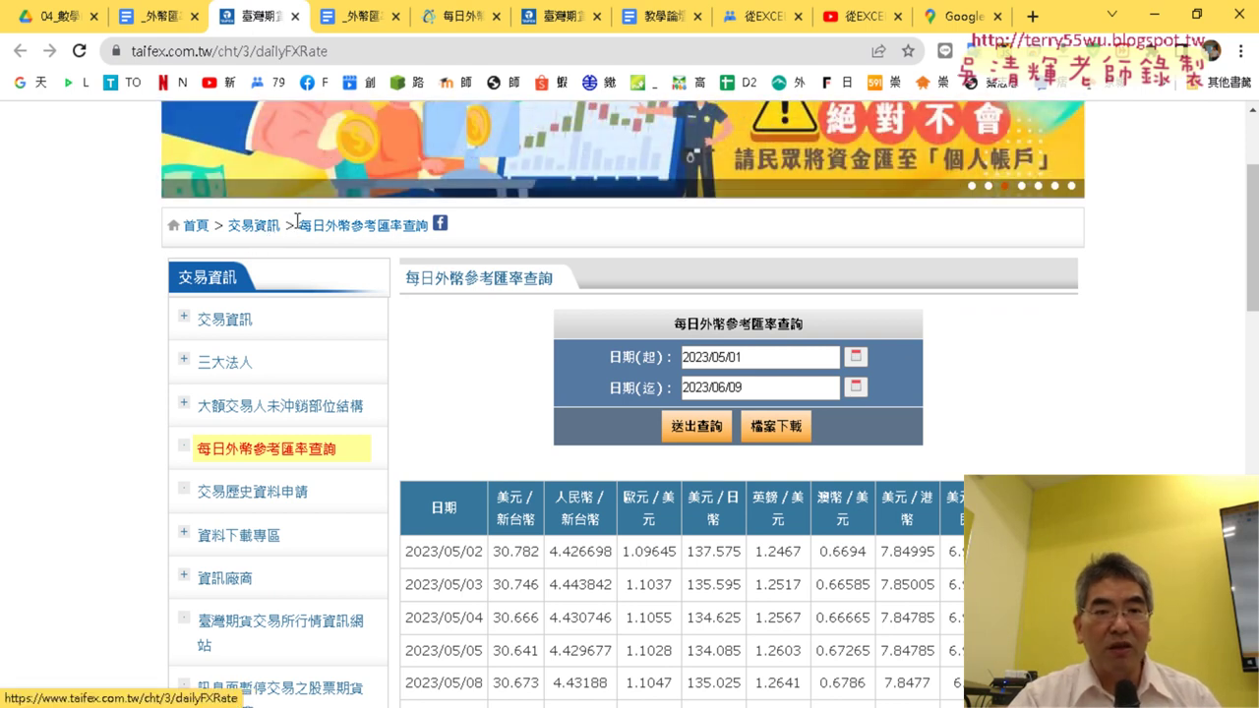
drag(299, 227, 430, 232)
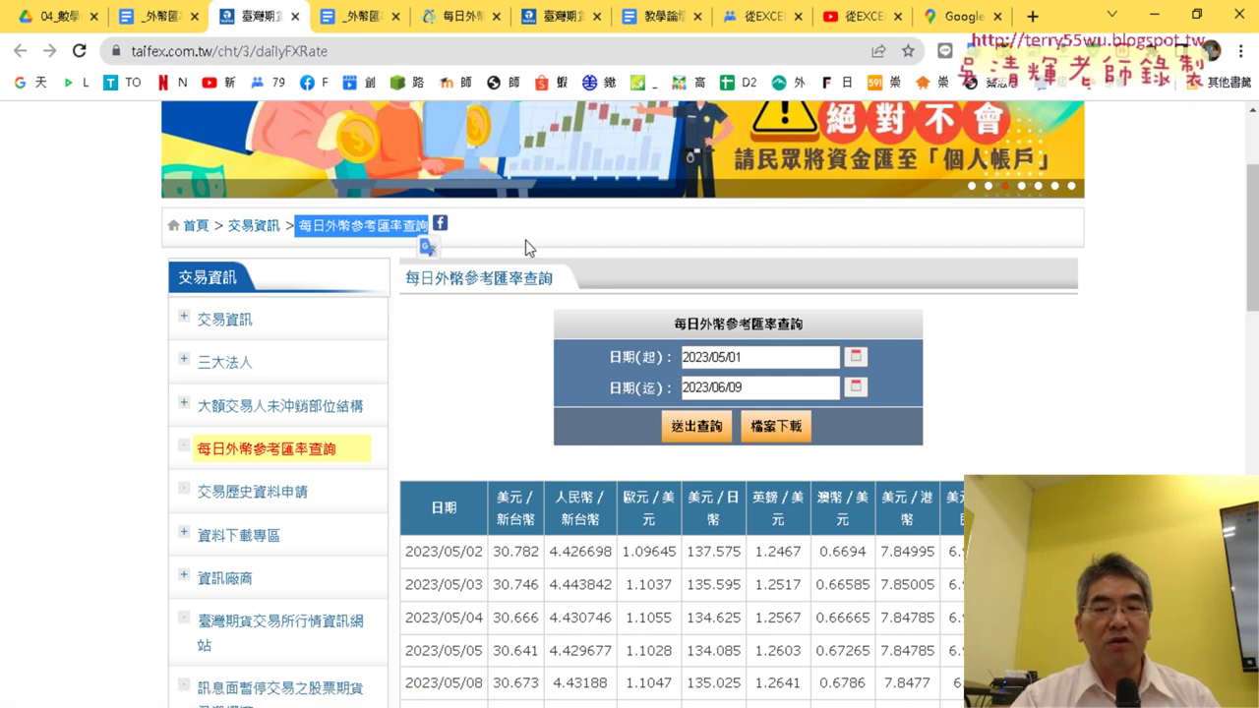
scroll(525, 240, down, 1)
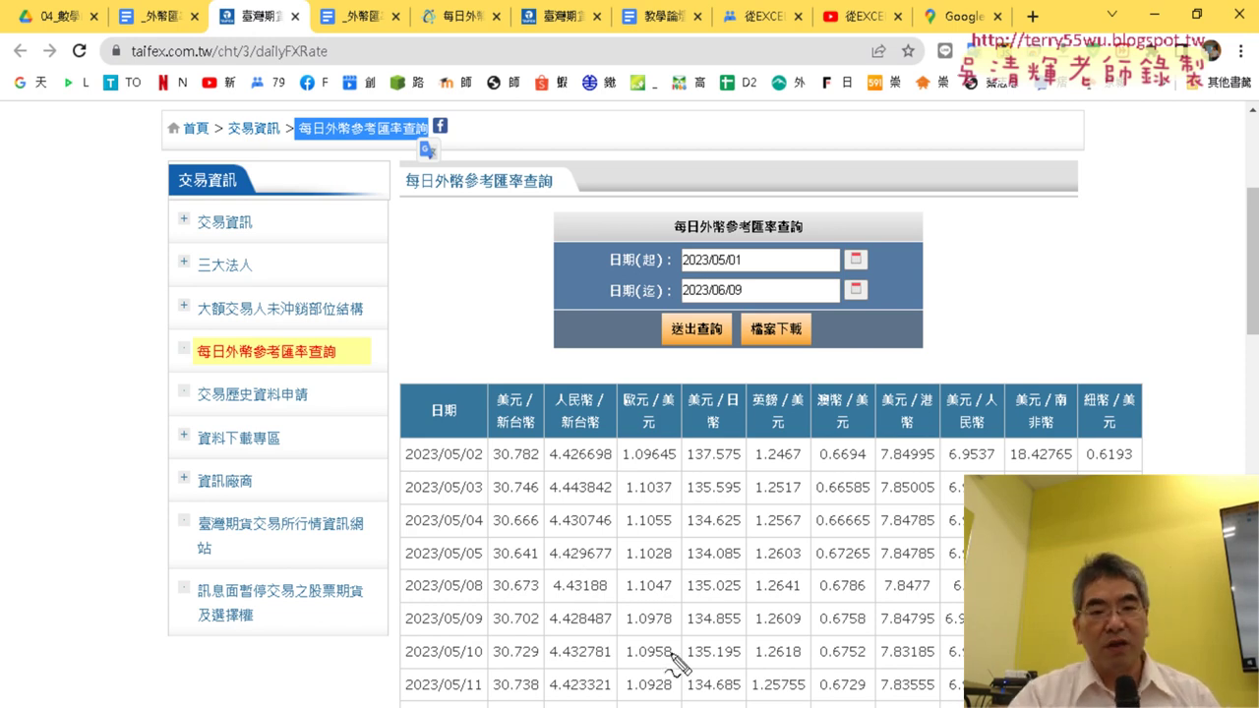
drag(421, 469, 470, 471)
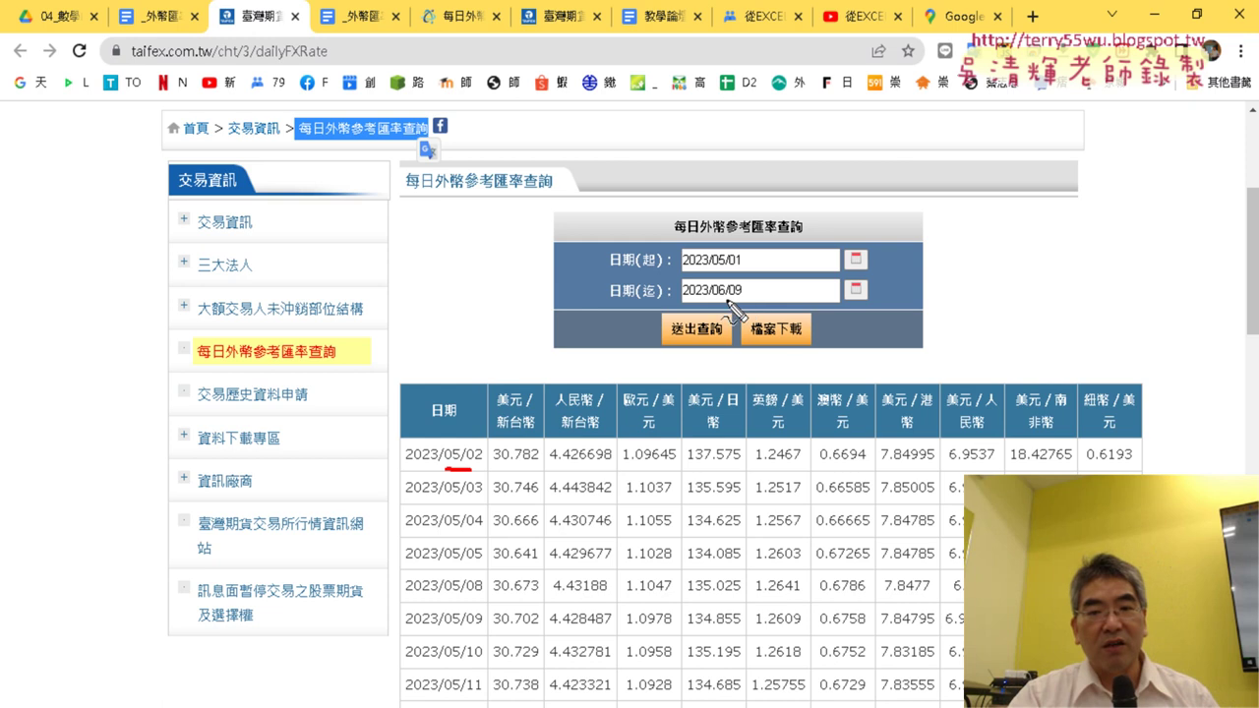
mouse_move(725, 311)
mouse_down()
mouse_move(595, 295)
mouse_move(727, 320)
mouse_up()
mouse_move(1028, 156)
mouse_down()
mouse_move(806, 264)
mouse_move(857, 253)
mouse_up()
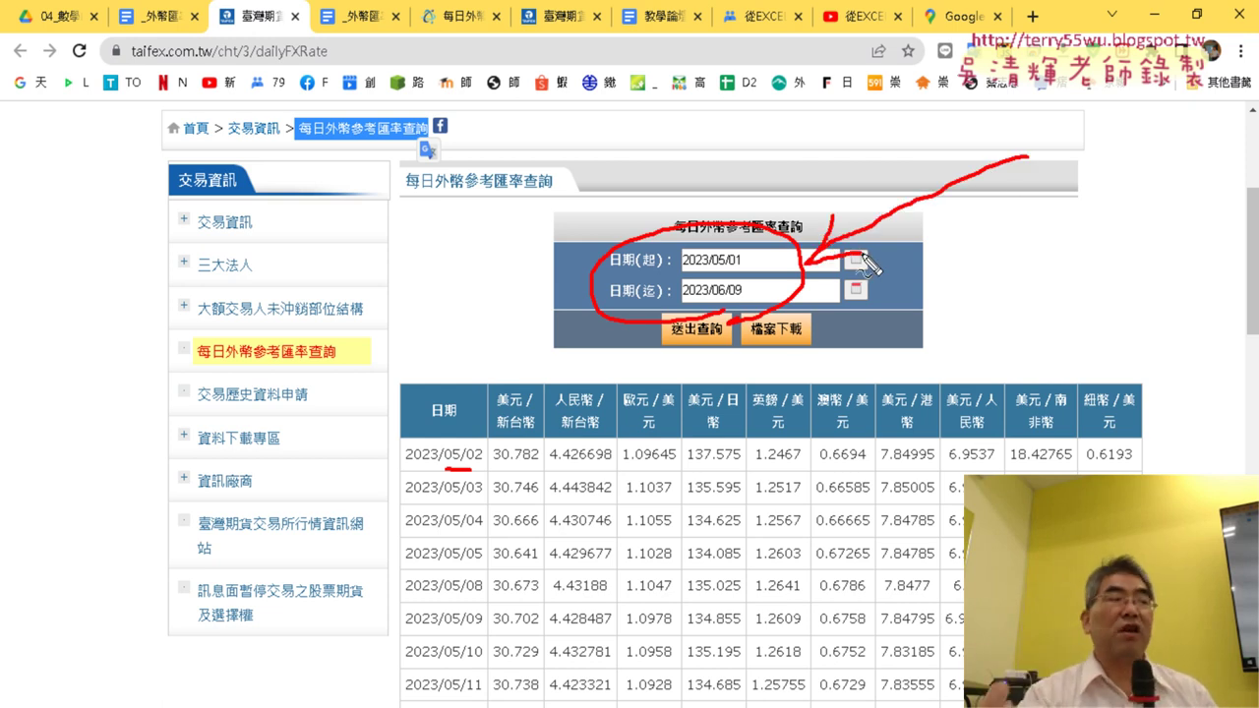
key(Escape)
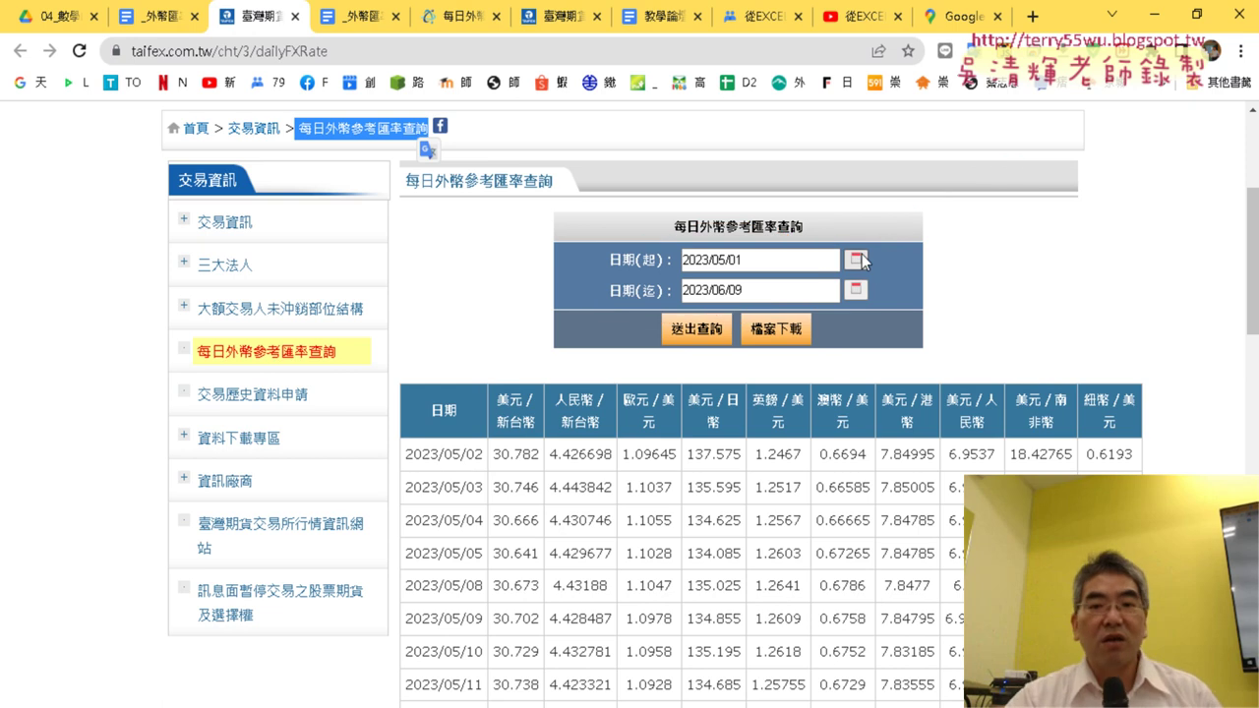
drag(726, 260, 719, 260)
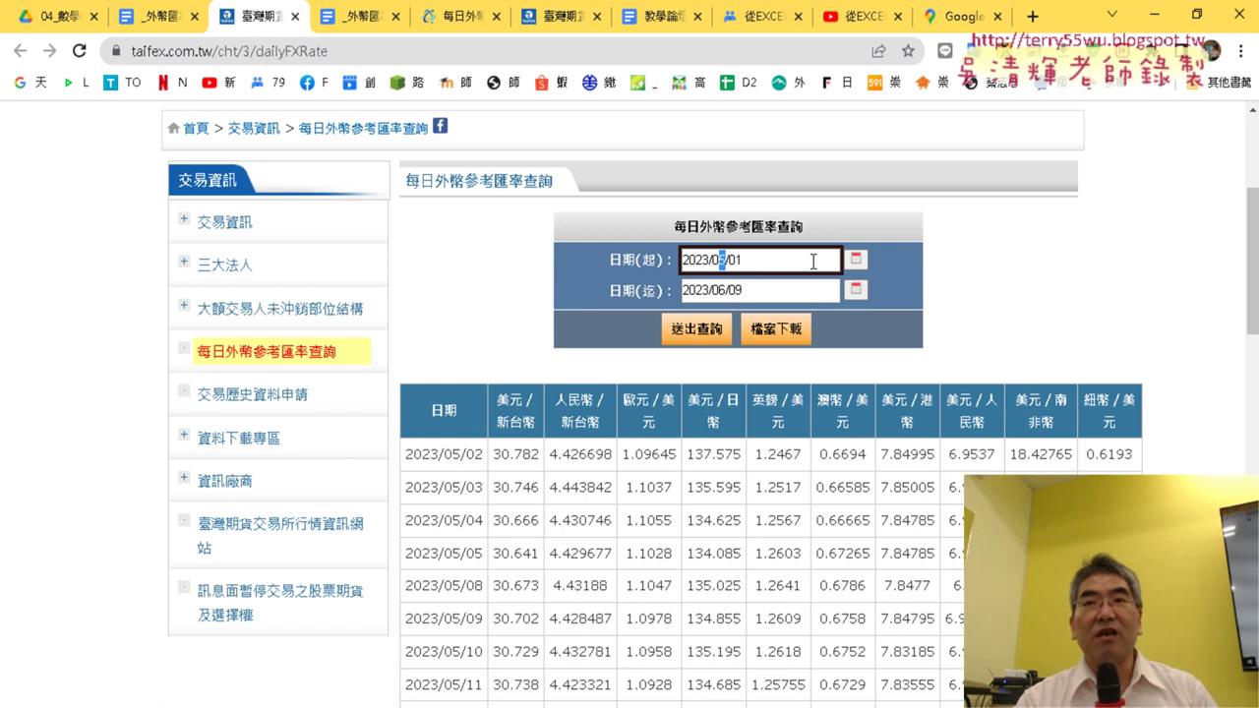
Step: Change the start date to 2023/01/01 and submit the query through 2023/06/09
key(BackSpace)
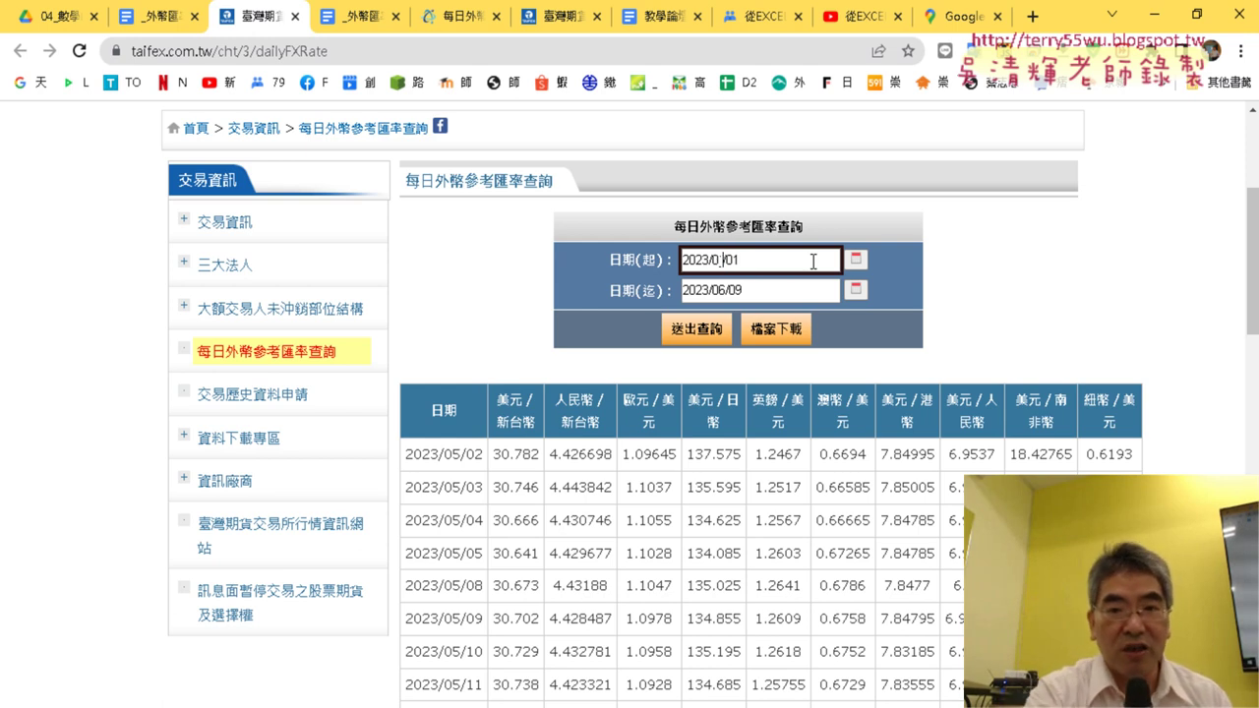
text(1)
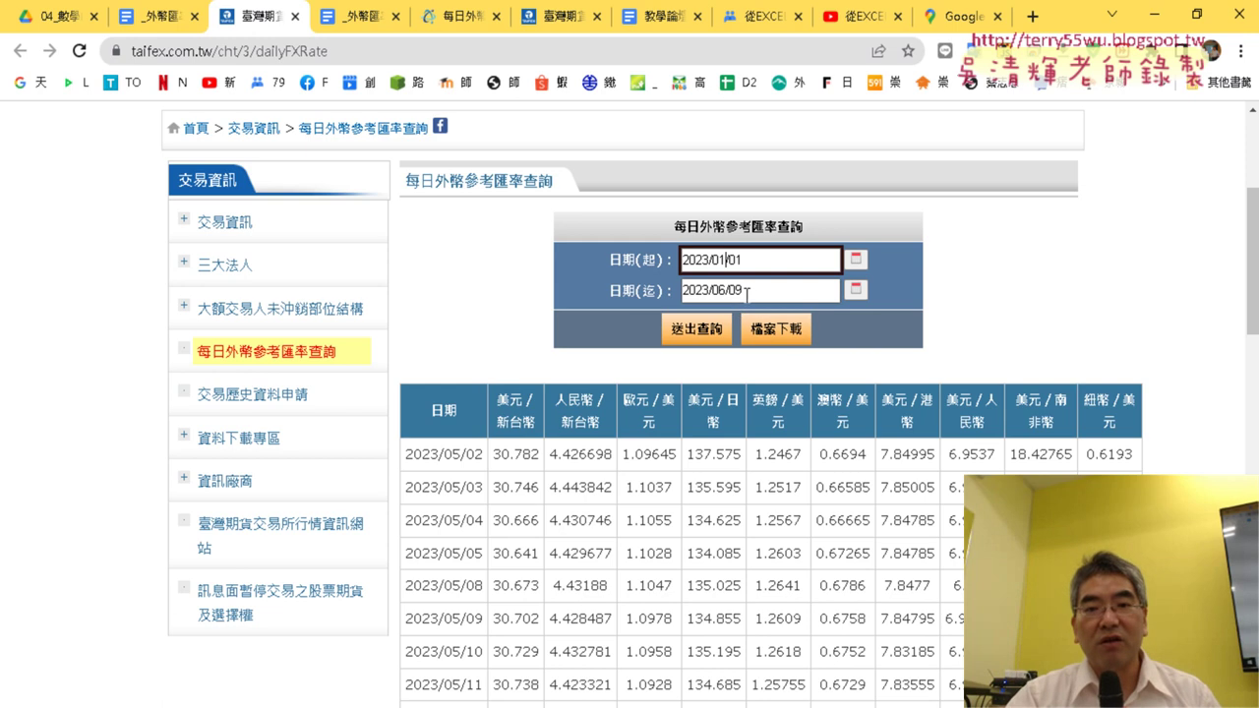
click(757, 261)
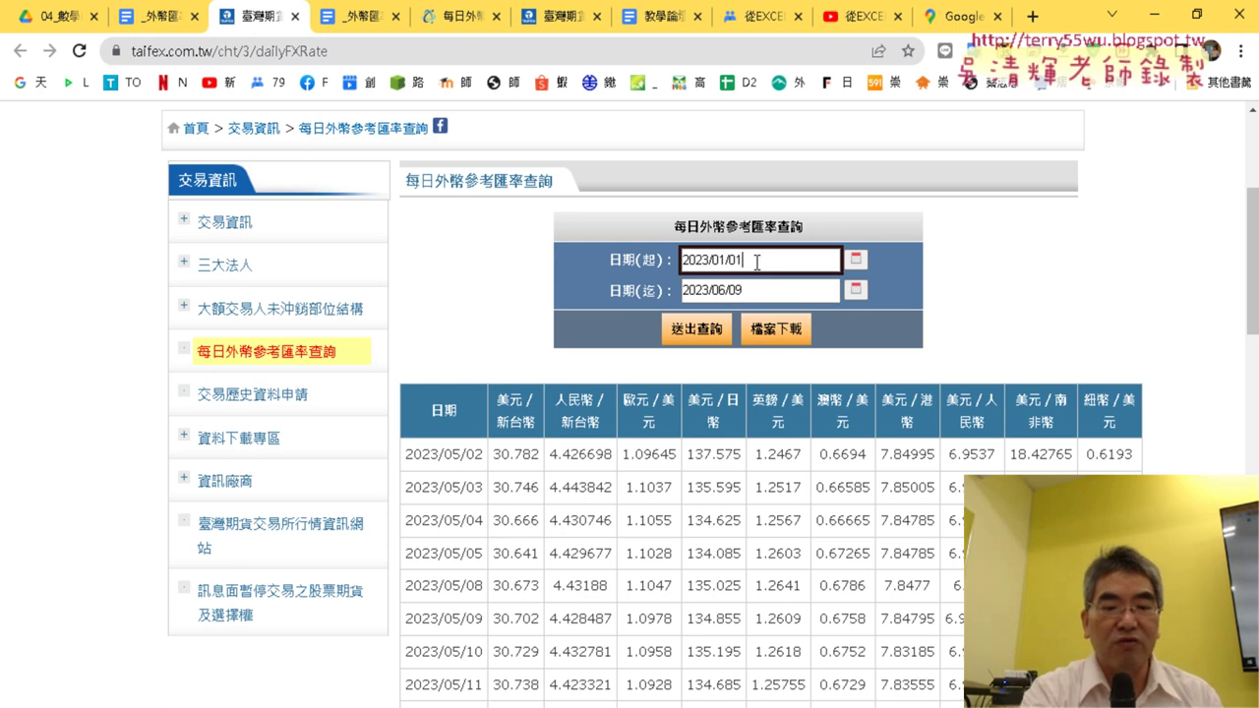
click(677, 333)
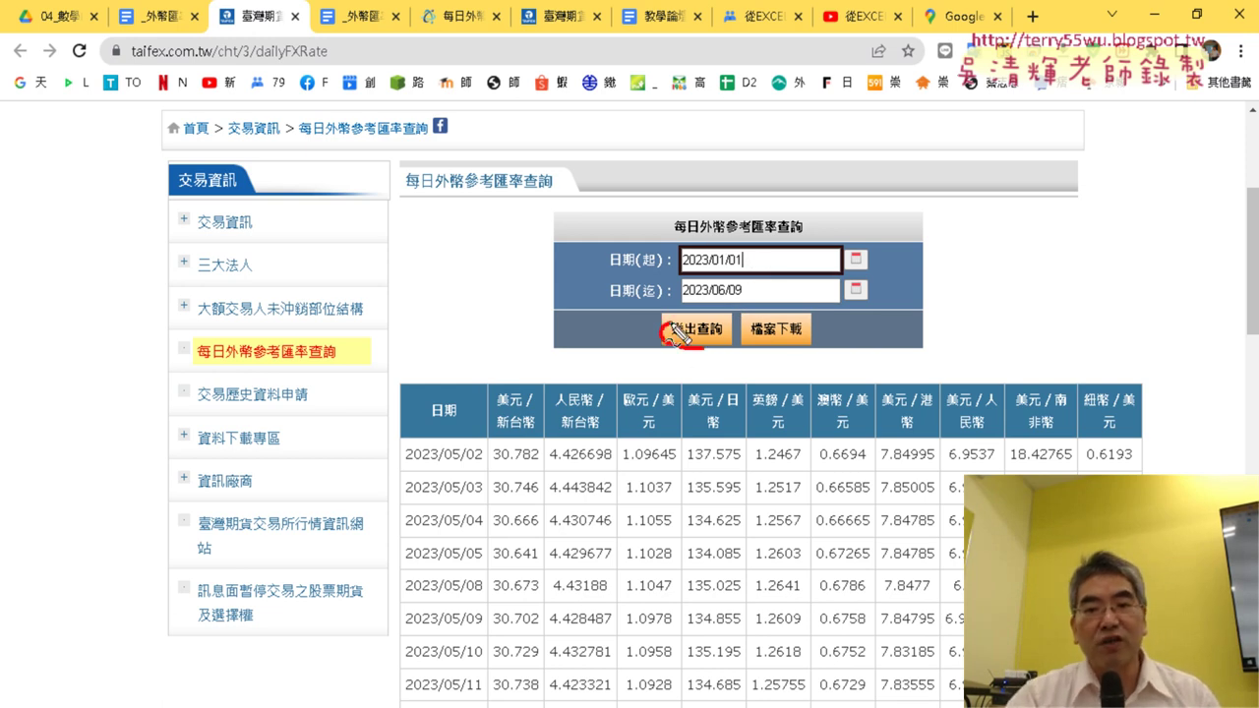
drag(676, 335, 698, 349)
mouse_move(738, 295)
mouse_down()
mouse_move(617, 313)
mouse_move(675, 336)
mouse_up()
drag(501, 295, 439, 403)
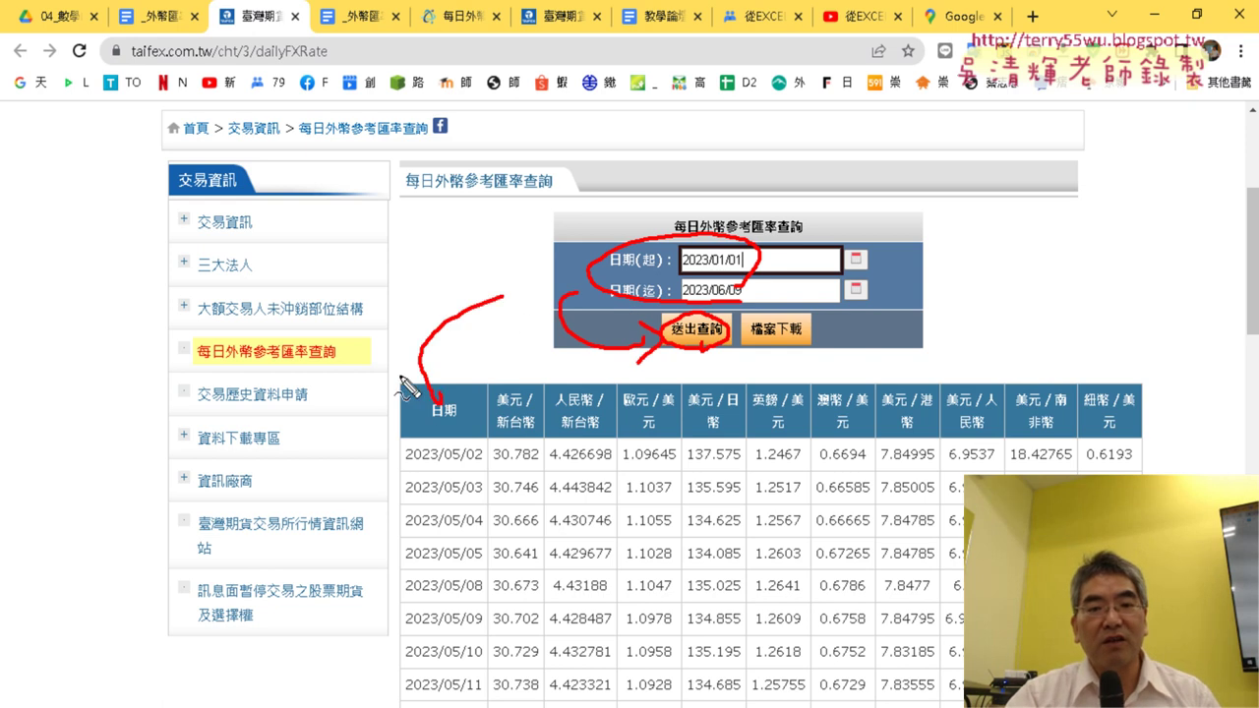
key(Escape)
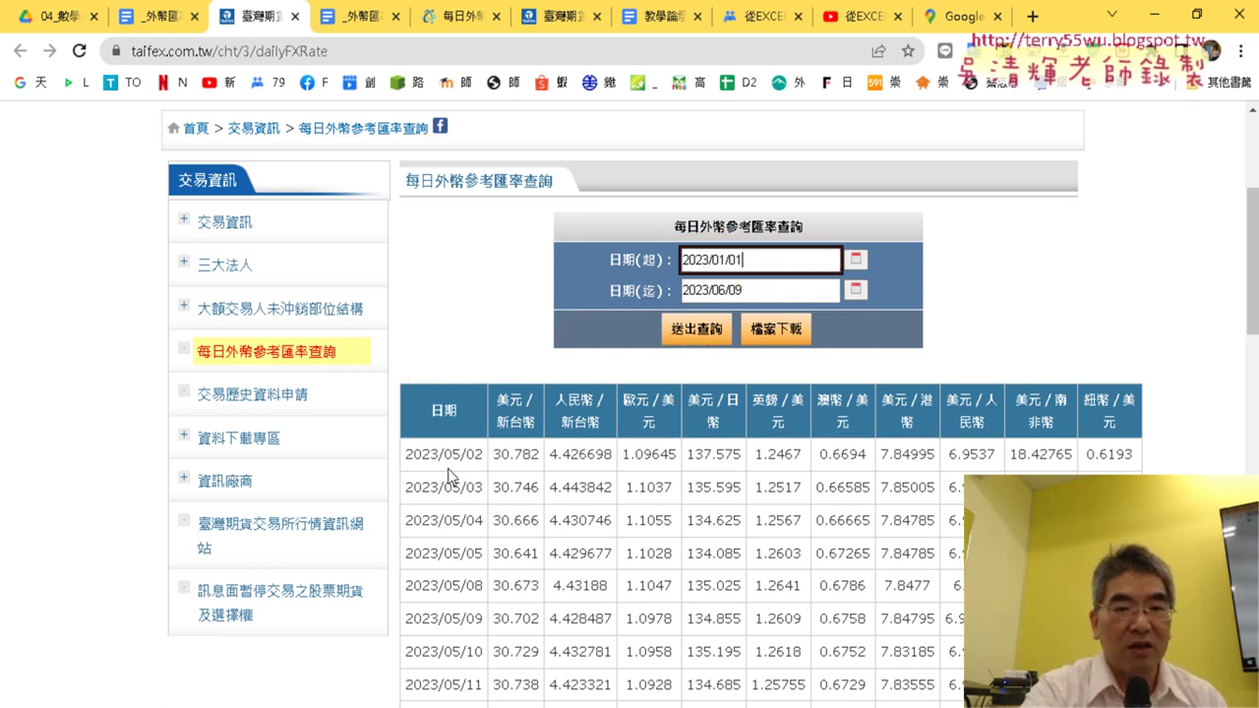
click(701, 332)
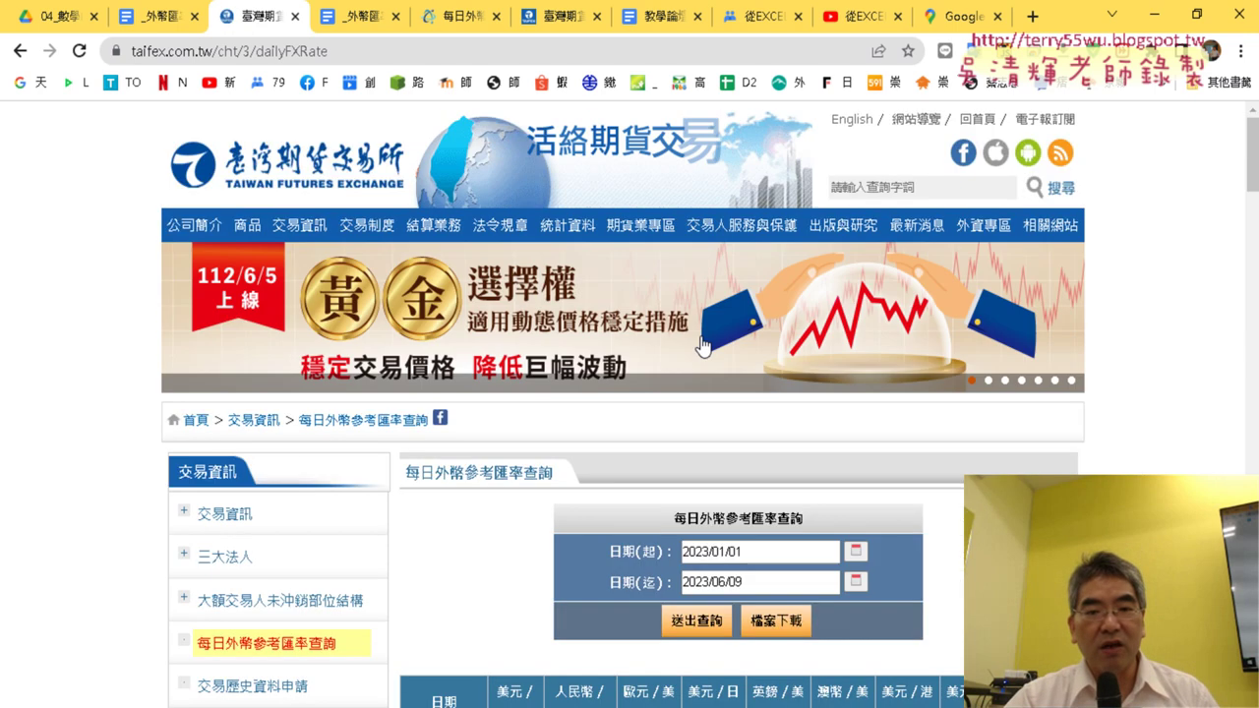
Step: Scroll through the results, marking first date 2023/01/03 and last date 2023/06/09
scroll(1030, 418, down, 3)
scroll(1030, 418, down, 1)
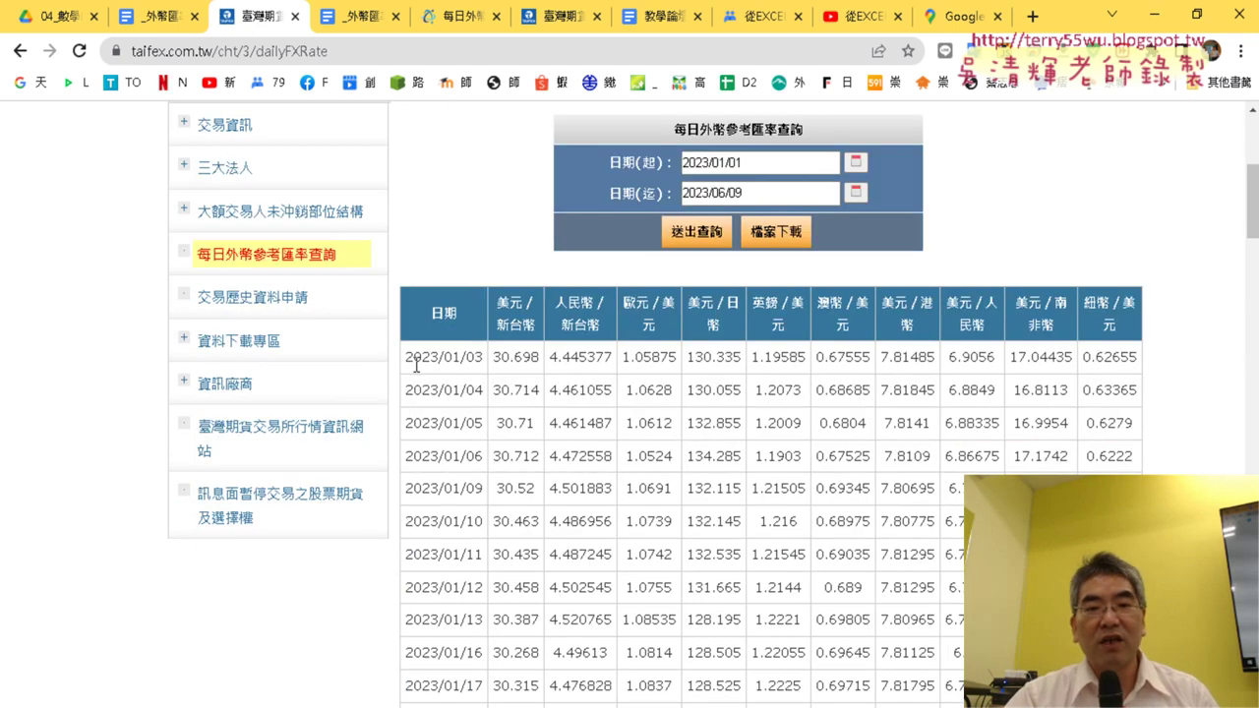
drag(407, 357, 492, 366)
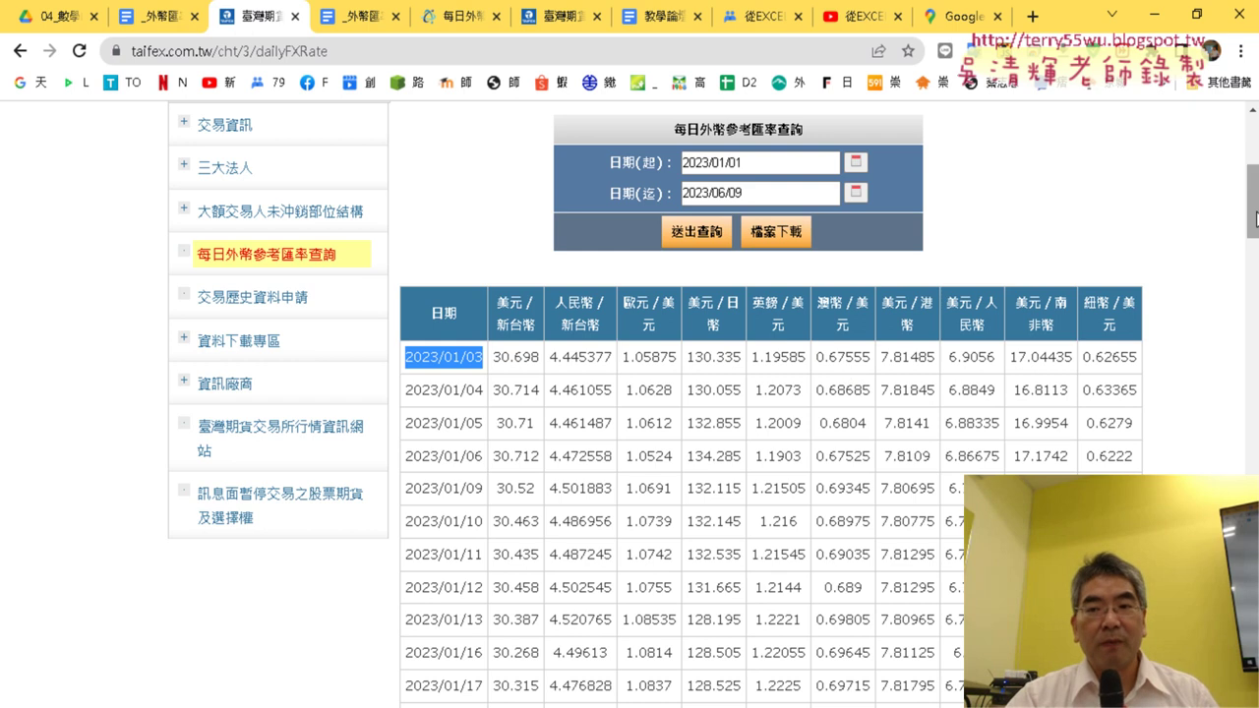
drag(1252, 202, 1252, 615)
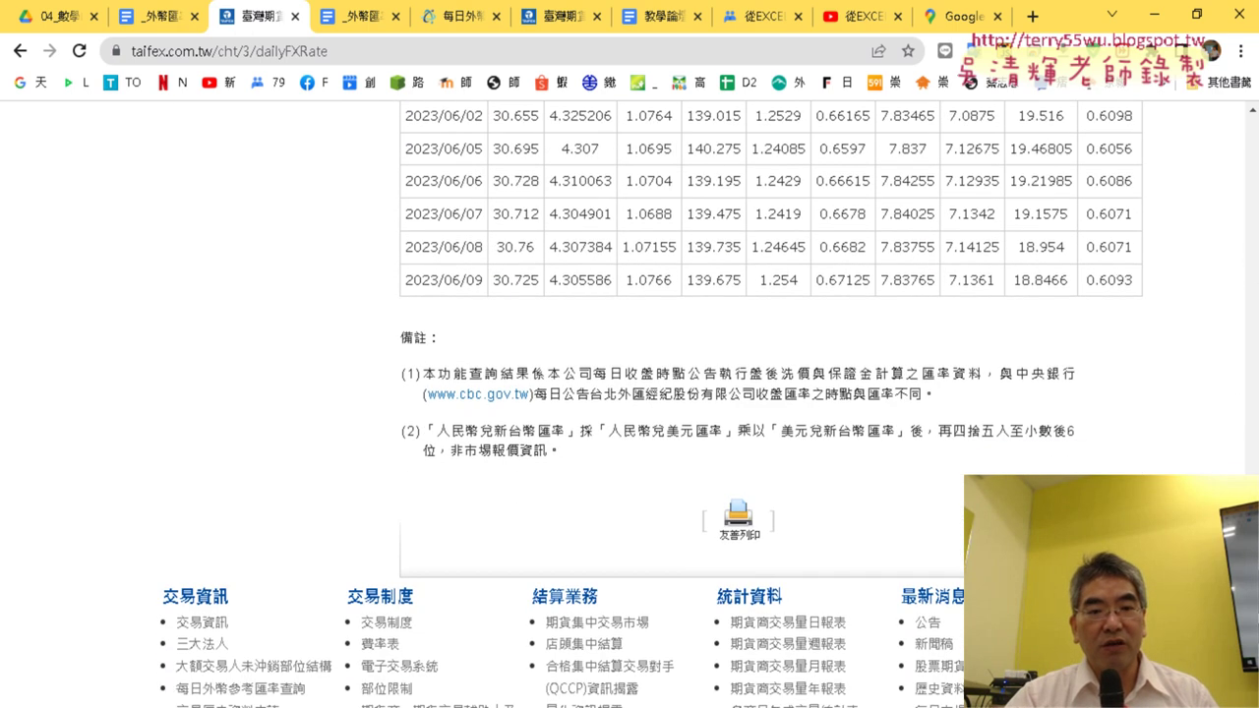
scroll(450, 307, up, 1)
drag(483, 314, 404, 317)
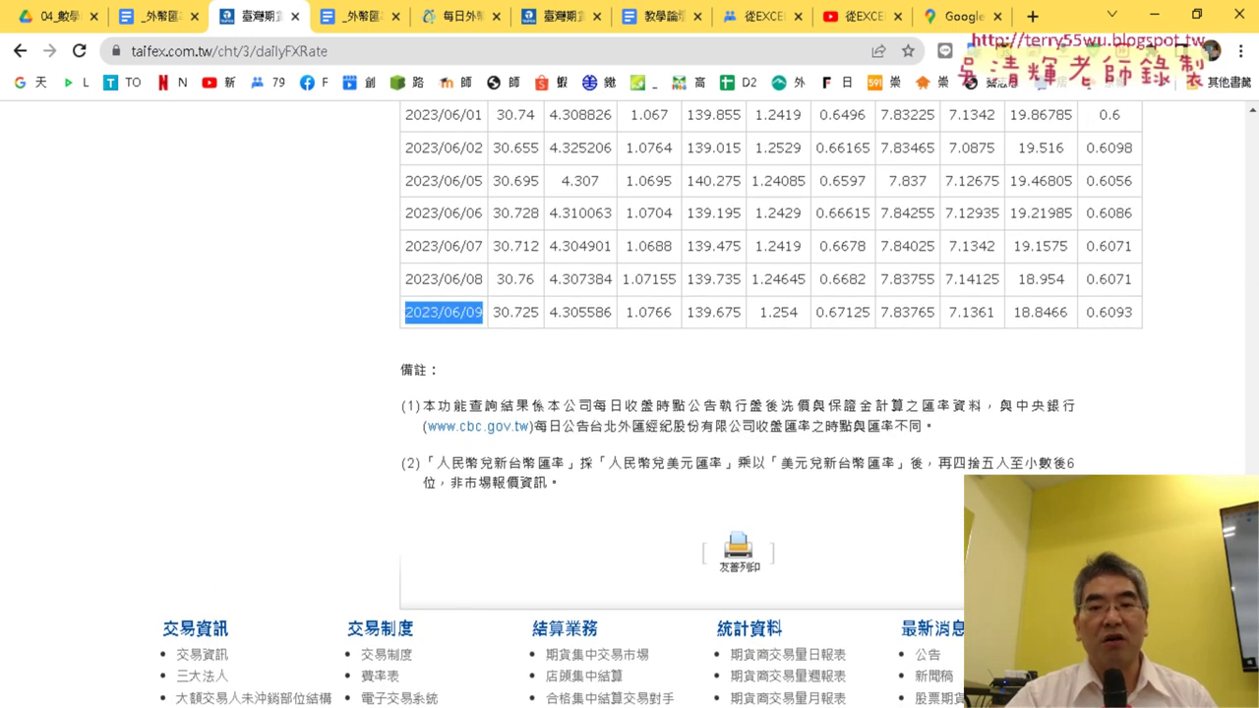
drag(1252, 615, 1252, 187)
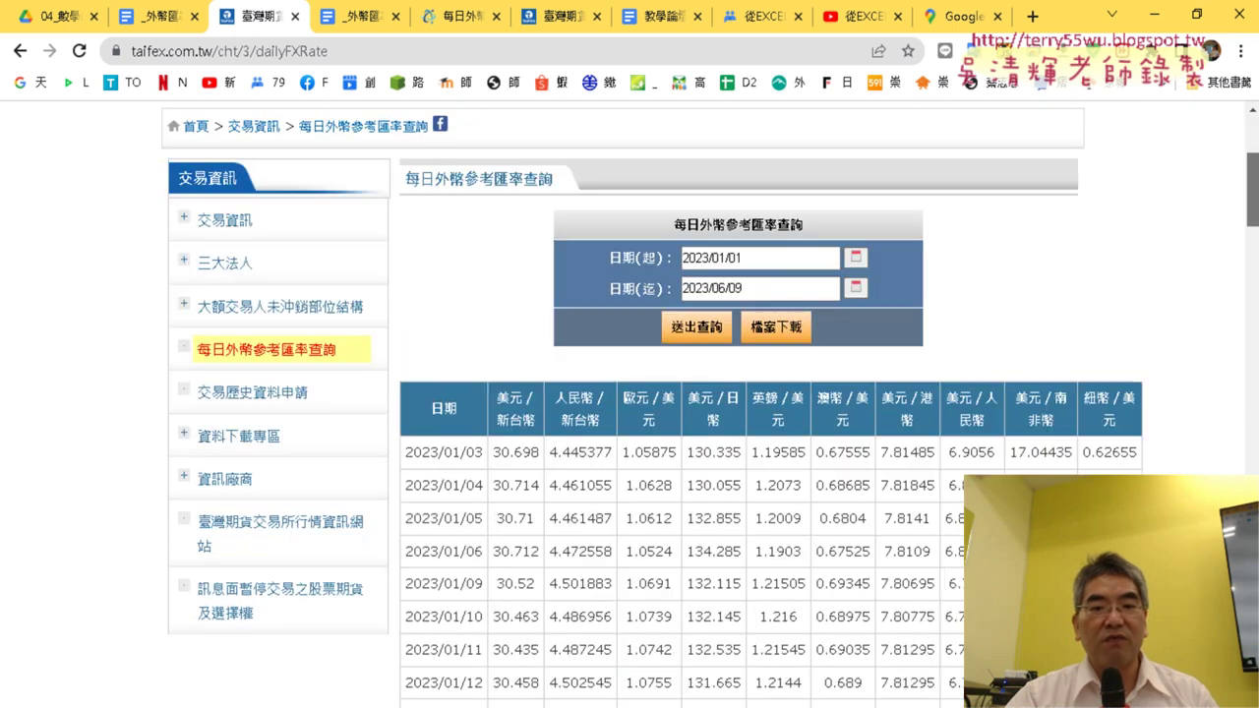
scroll(644, 300, down, 3)
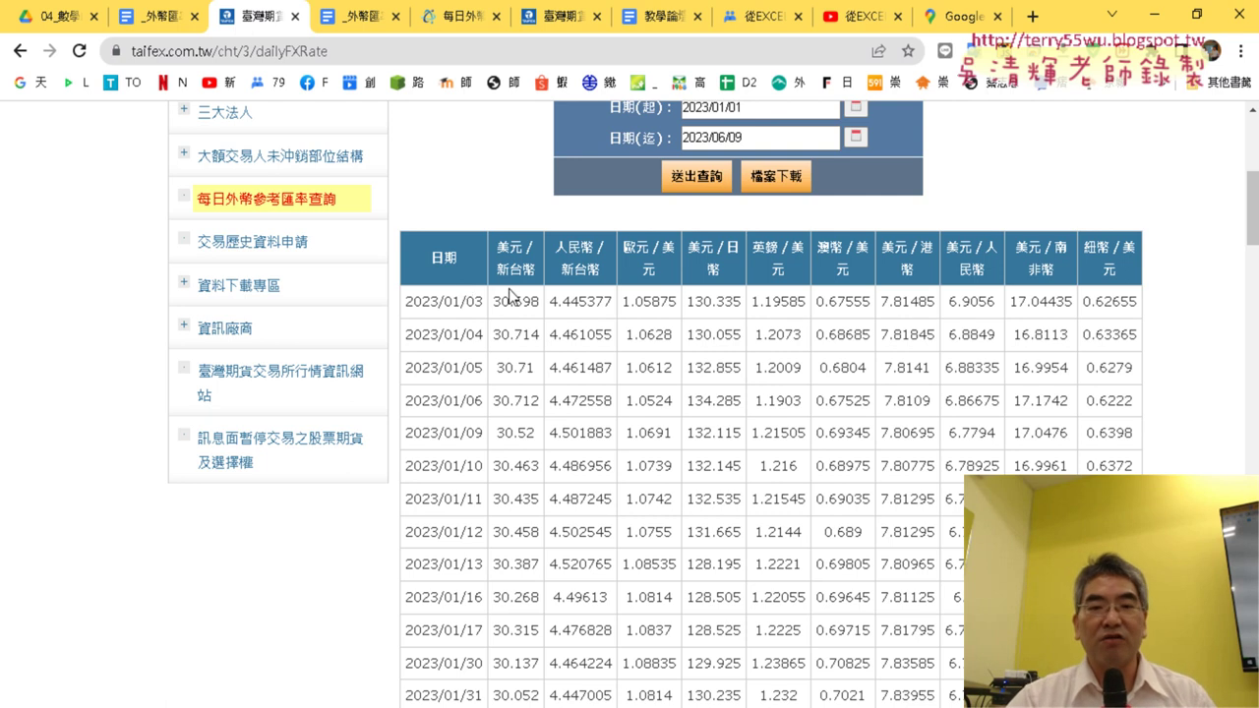
scroll(445, 320, up, 2)
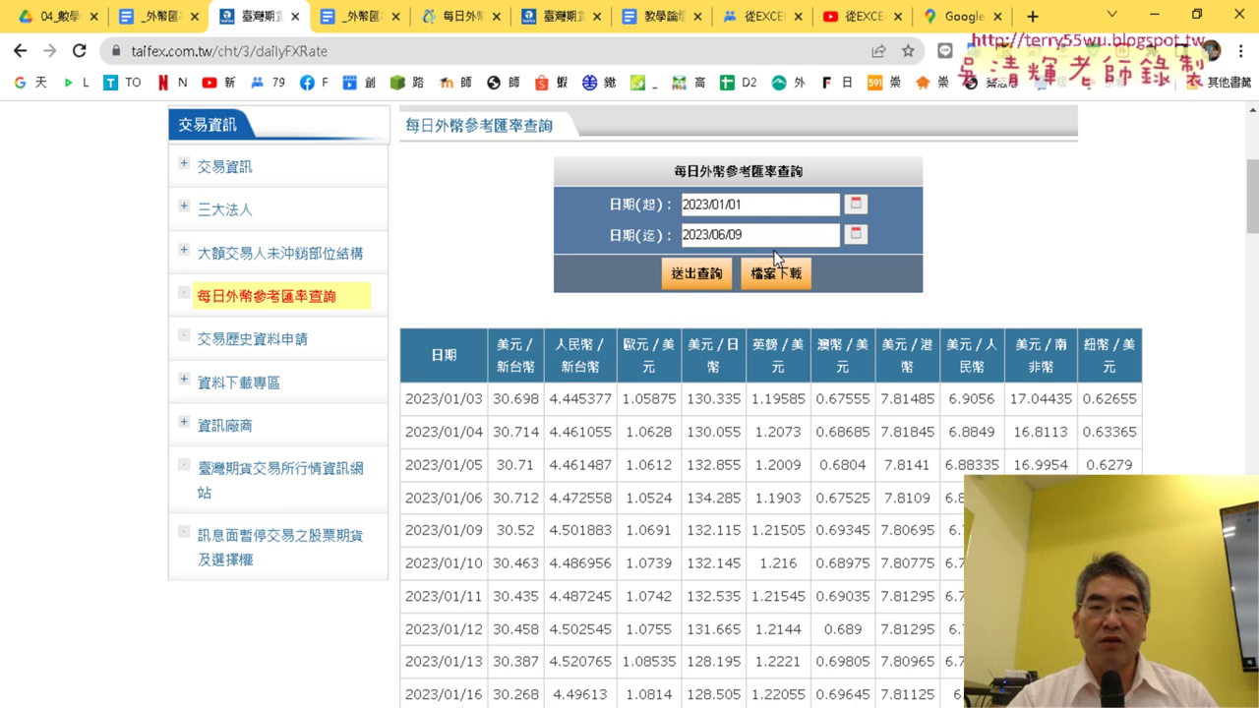
Step: Query TAIFEX rates from 2022/01/01 to 2023/06/09, triggering the one-year range limit warning
click(706, 207)
text(2)
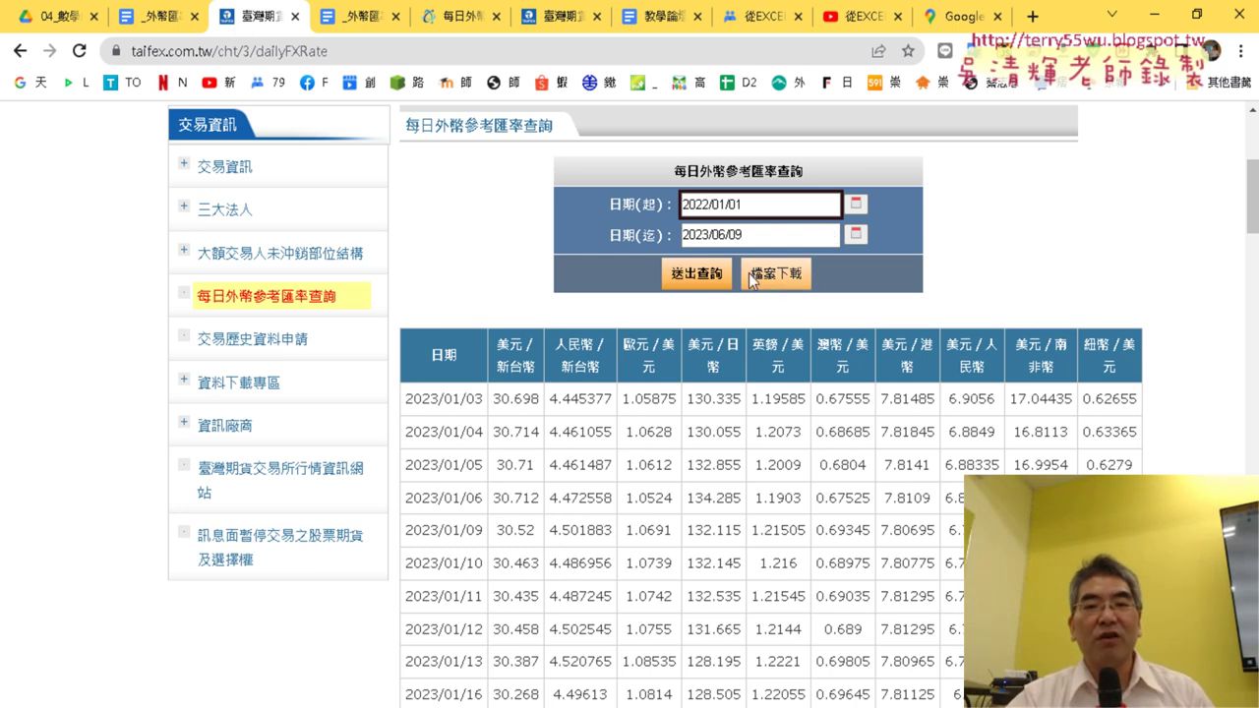
click(697, 282)
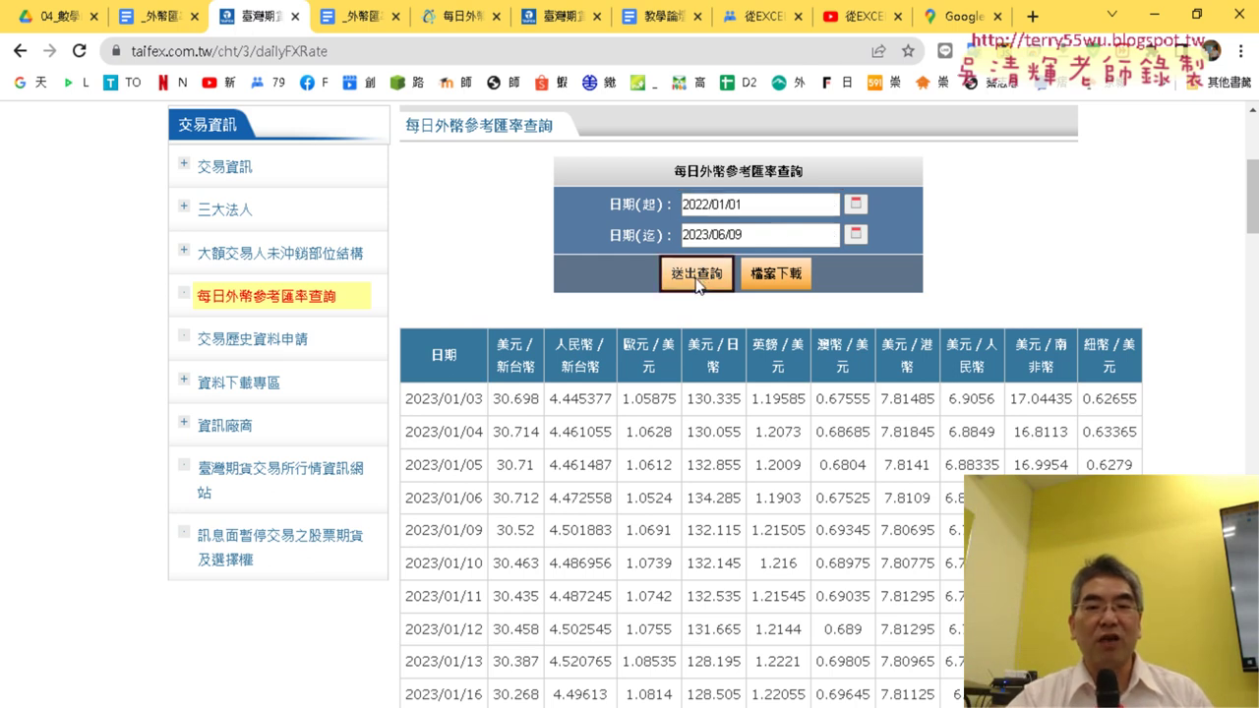